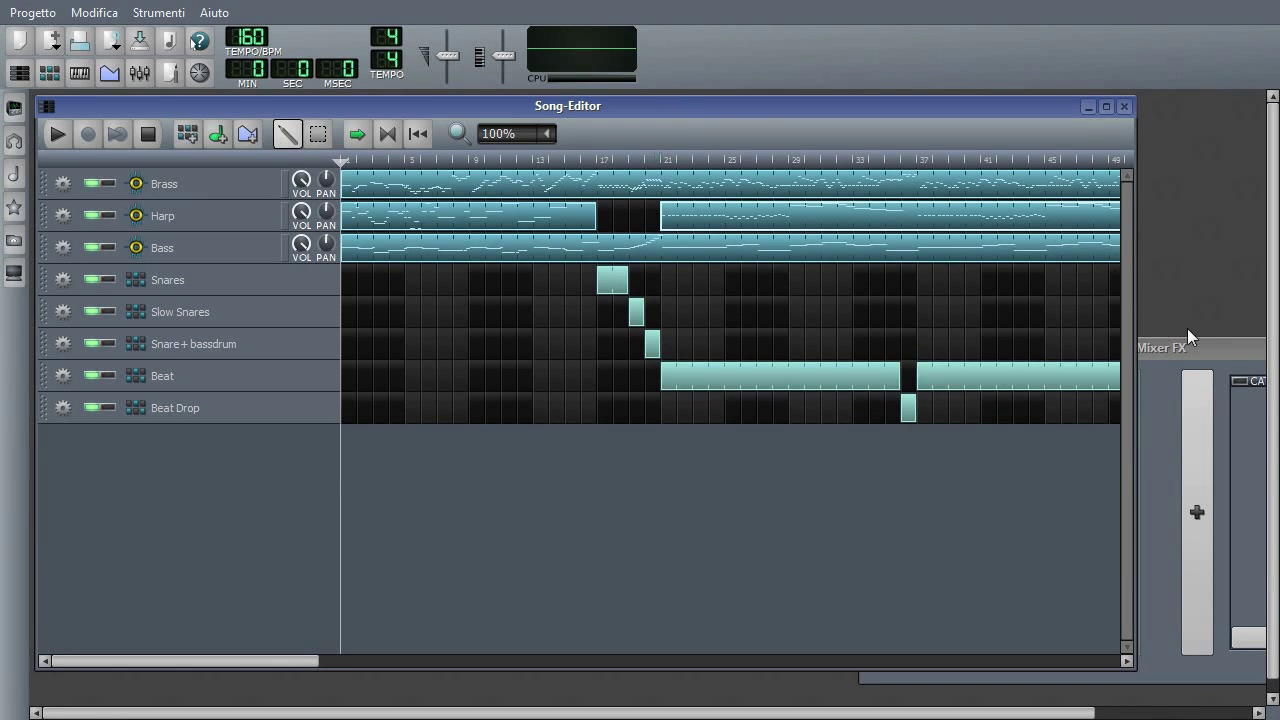
Start song playback, shorten the Song-Editor window and arrange the Mixer FX window in front of it
{"action": "left_click_drag", "start_coordinate": [1182, 347], "coordinate": [590, 455]}
{"action": "left_click", "coordinate": [64, 135]}
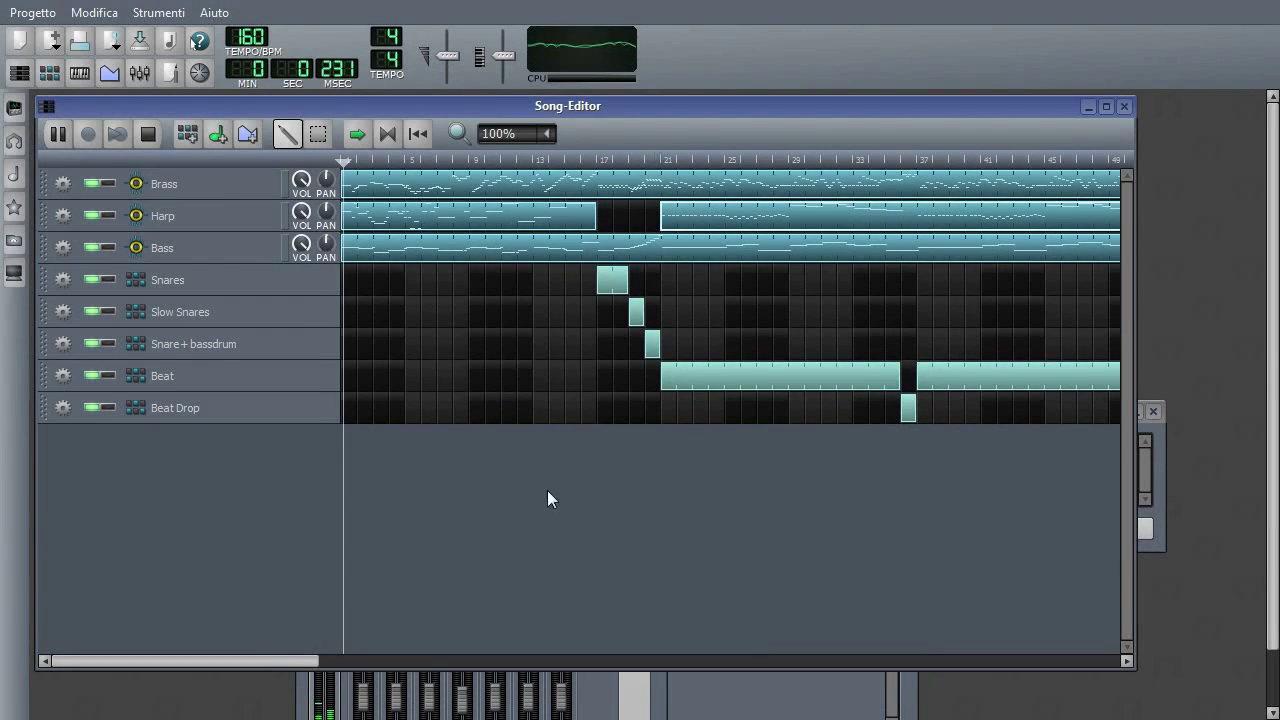
{"action": "left_click", "coordinate": [831, 711]}
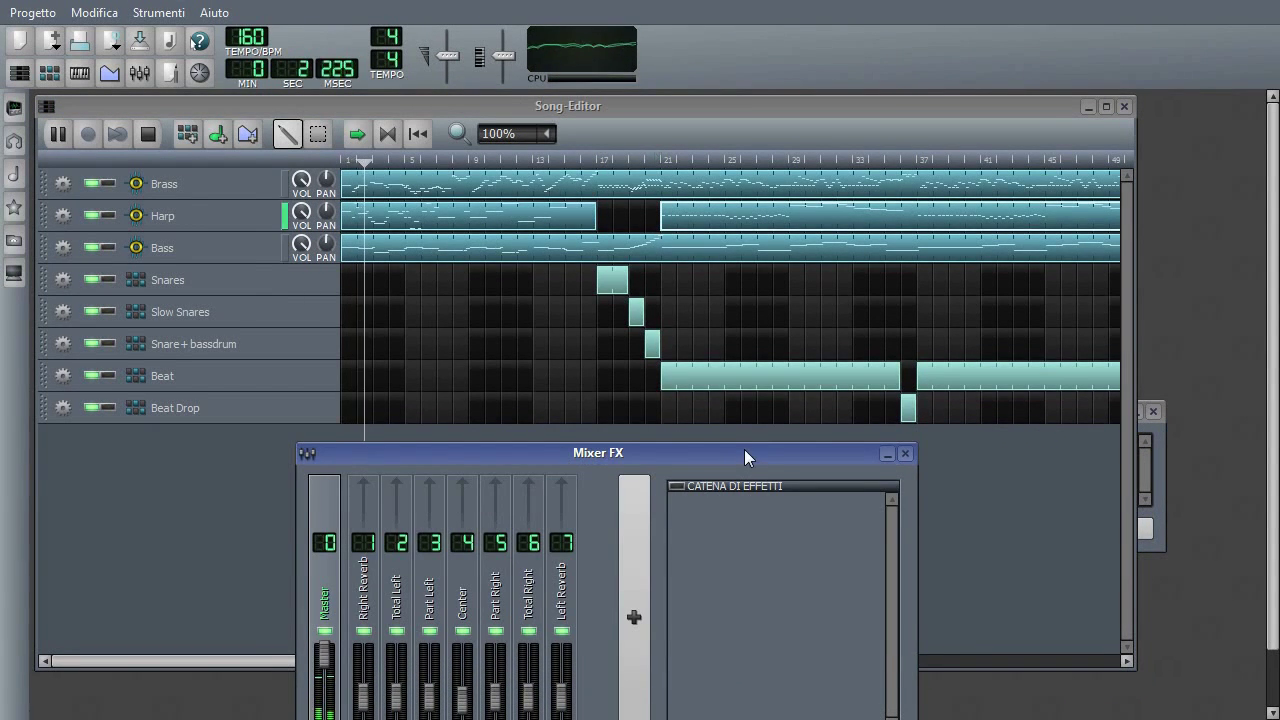
{"action": "left_click_drag", "start_coordinate": [744, 449], "coordinate": [683, 404]}
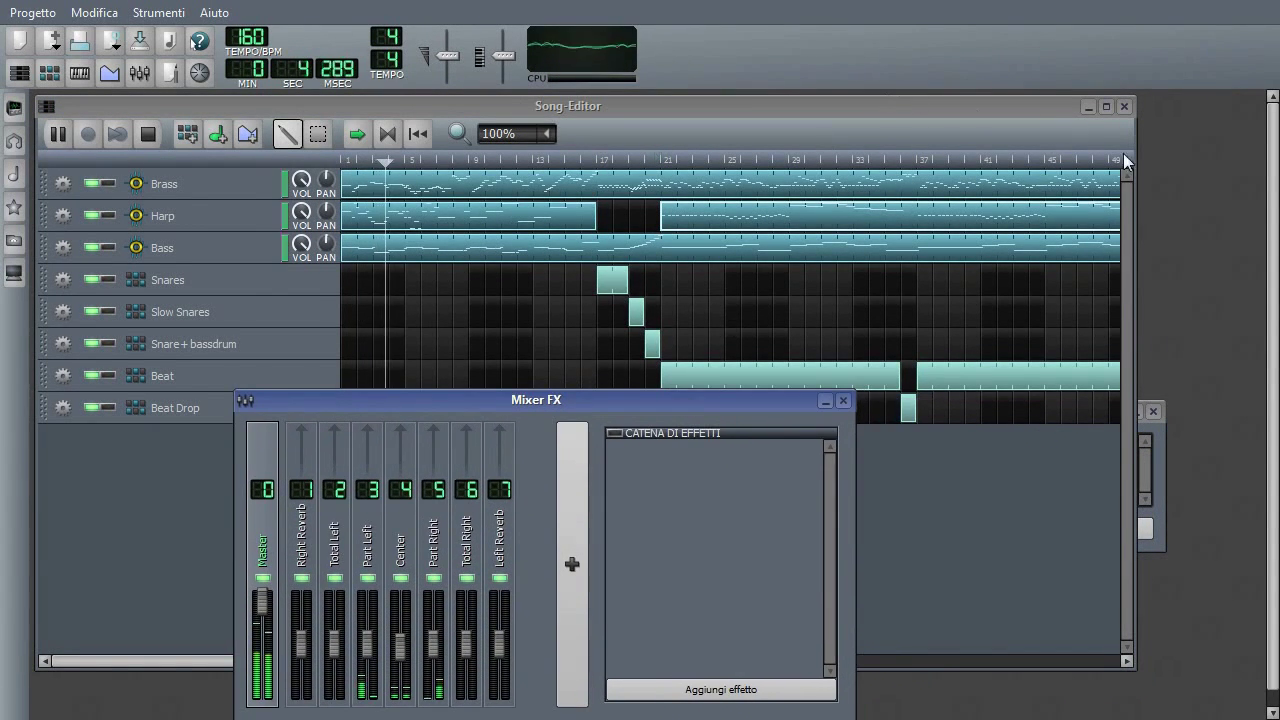
{"action": "left_click_drag", "start_coordinate": [1094, 672], "coordinate": [1089, 452]}
{"action": "left_click", "coordinate": [775, 584]}
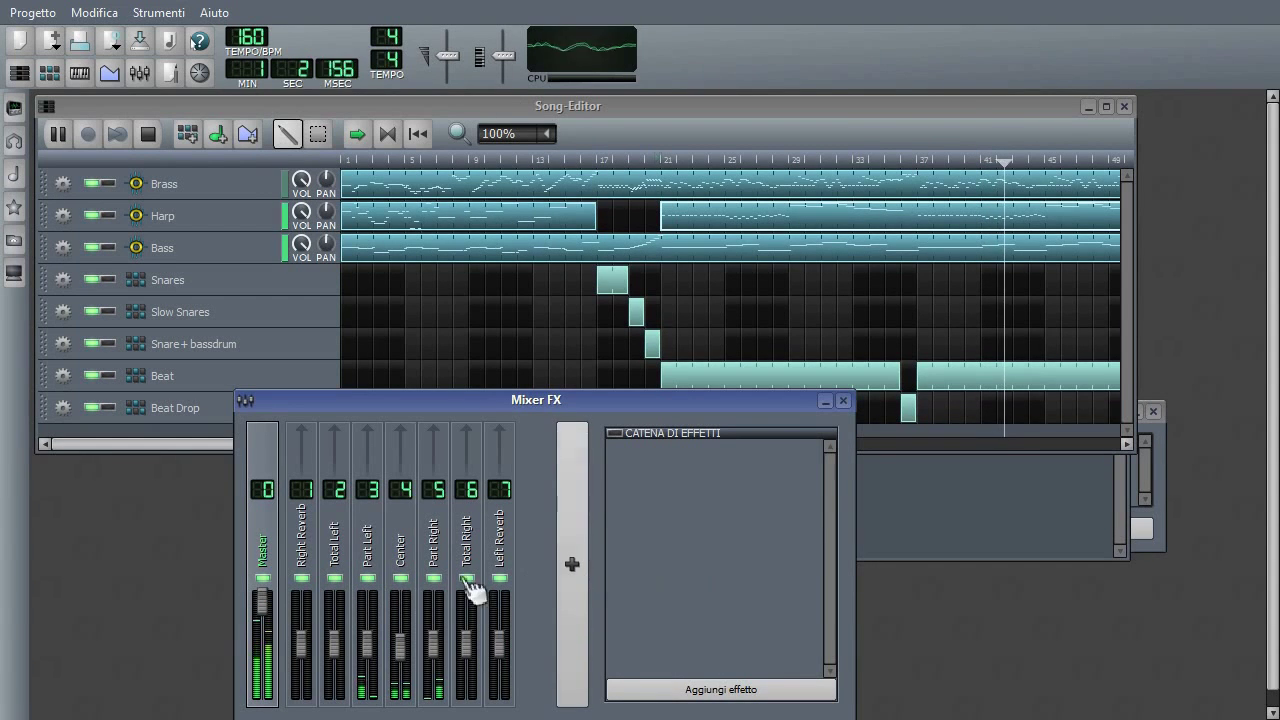
Lower the Master fader in Mixer FX to its minimum
{"action": "left_click_drag", "start_coordinate": [272, 605], "coordinate": [270, 688]}
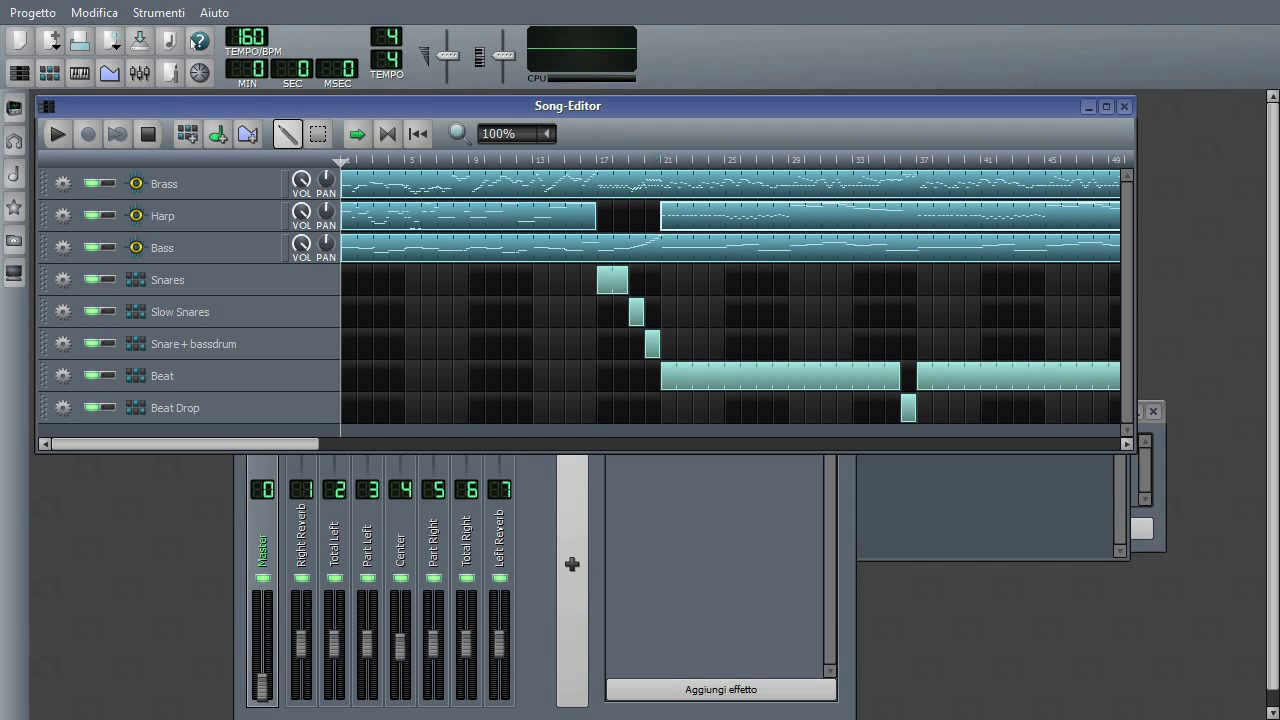
{"action": "key", "text": "alt+Tab"}
{"action": "key", "text": "alt+Tab"}
Open the Brass track's instrument, place its window over the Song-Editor and try a couple of notes
{"action": "left_click", "coordinate": [205, 185]}
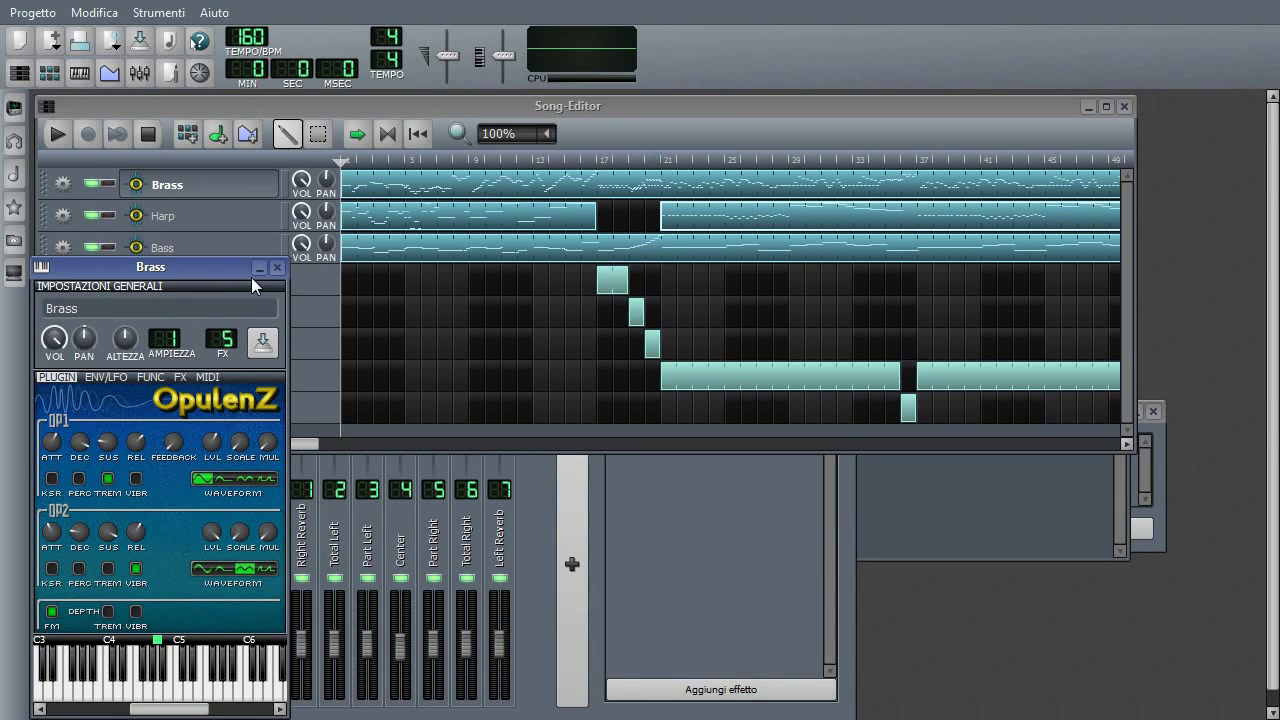
{"action": "left_click_drag", "start_coordinate": [251, 277], "coordinate": [757, 256]}
{"action": "key", "text": "y"}
{"action": "key", "text": "u"}
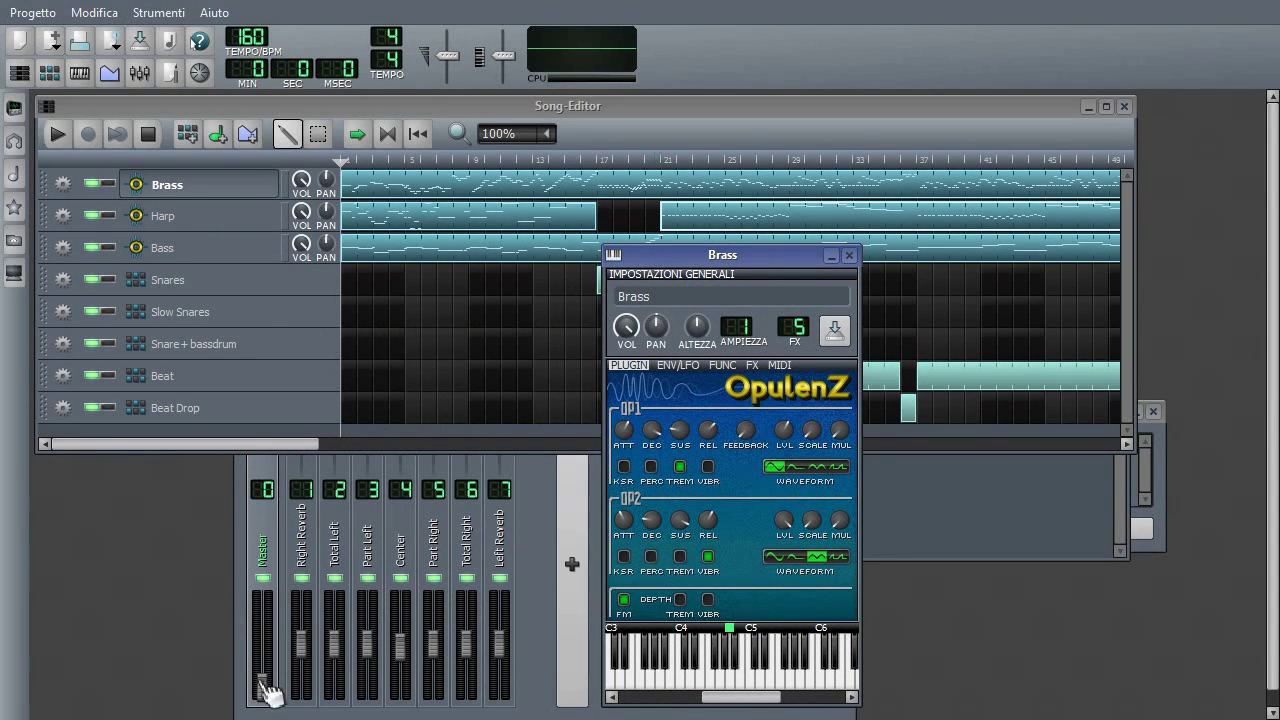
Raise the Master fader back up, play test notes on the Brass instrument and close its window
{"action": "left_click_drag", "start_coordinate": [263, 684], "coordinate": [272, 352]}
{"action": "left_click", "coordinate": [759, 264]}
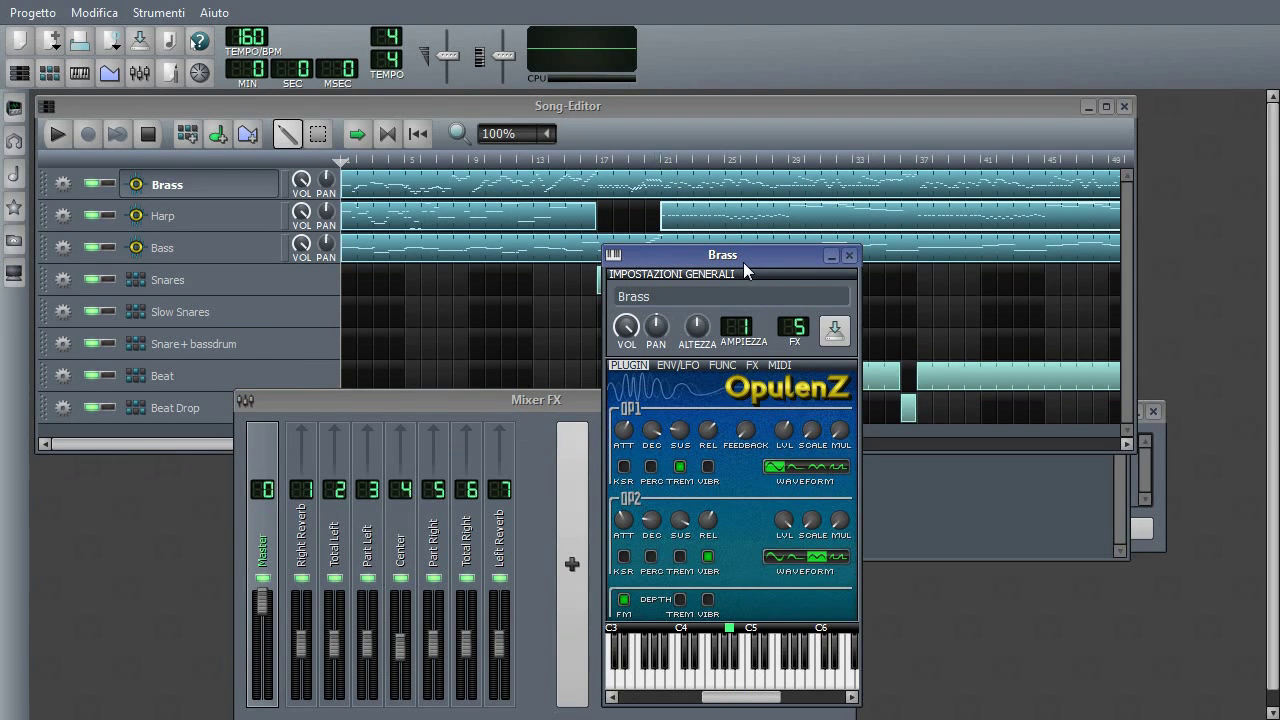
{"action": "key", "text": "t"}
{"action": "key", "text": "p"}
{"action": "key", "text": "i"}
{"action": "key", "text": "u"}
{"action": "key", "text": "z"}
{"action": "key", "text": "x"}
{"action": "left_click", "coordinate": [849, 255]}
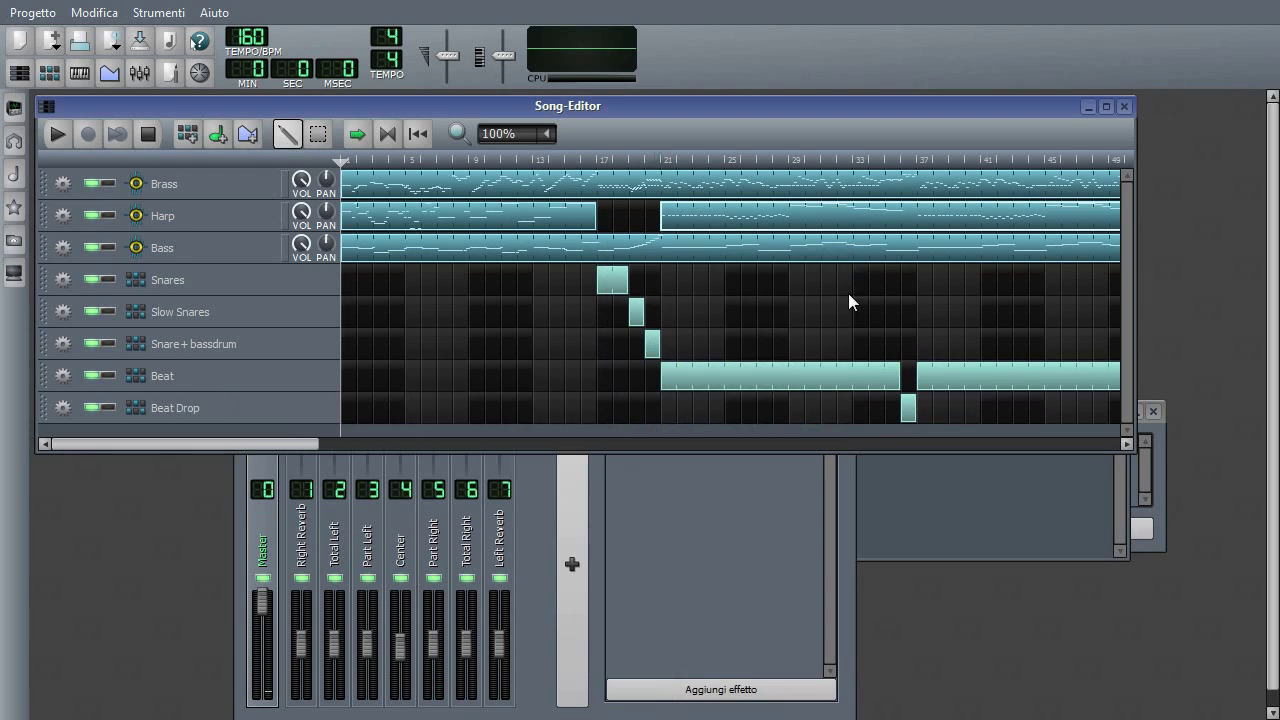
Examine the sends and effect chains of the Center, Part Right, Part Left, Right Reverb and Left Reverb mixer channels
{"action": "left_click", "coordinate": [404, 556]}
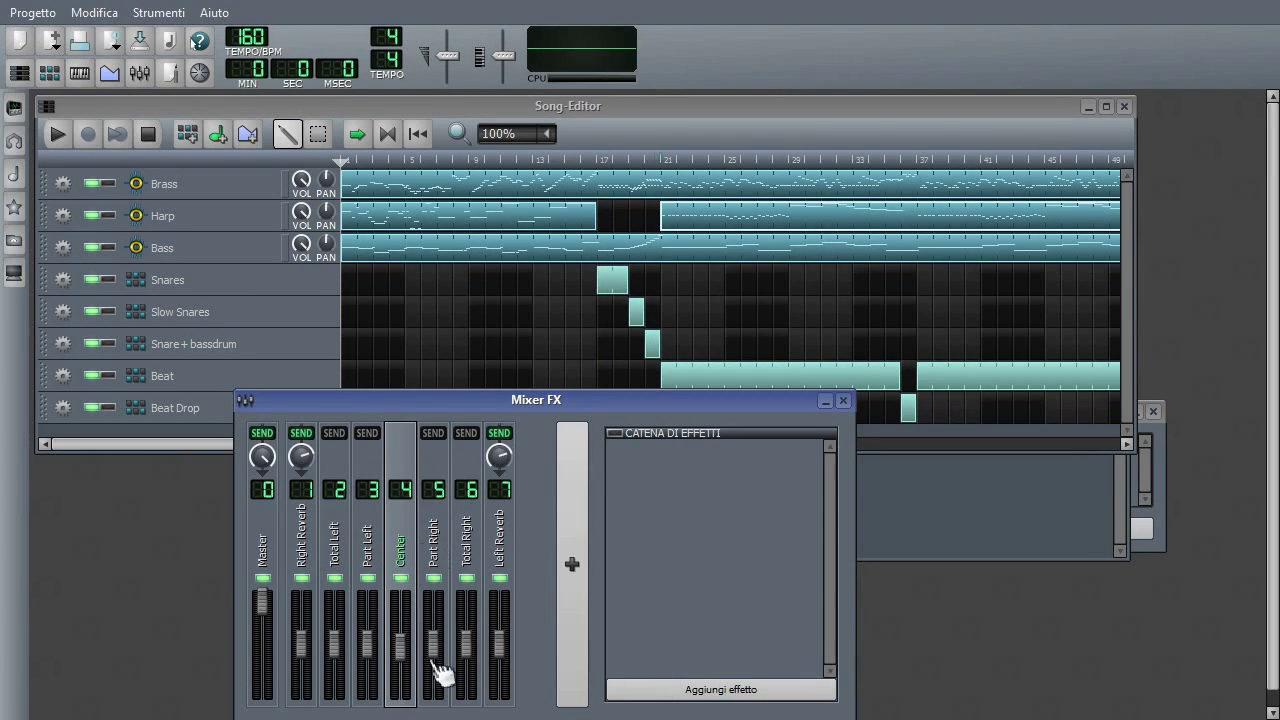
{"action": "left_click", "coordinate": [430, 556]}
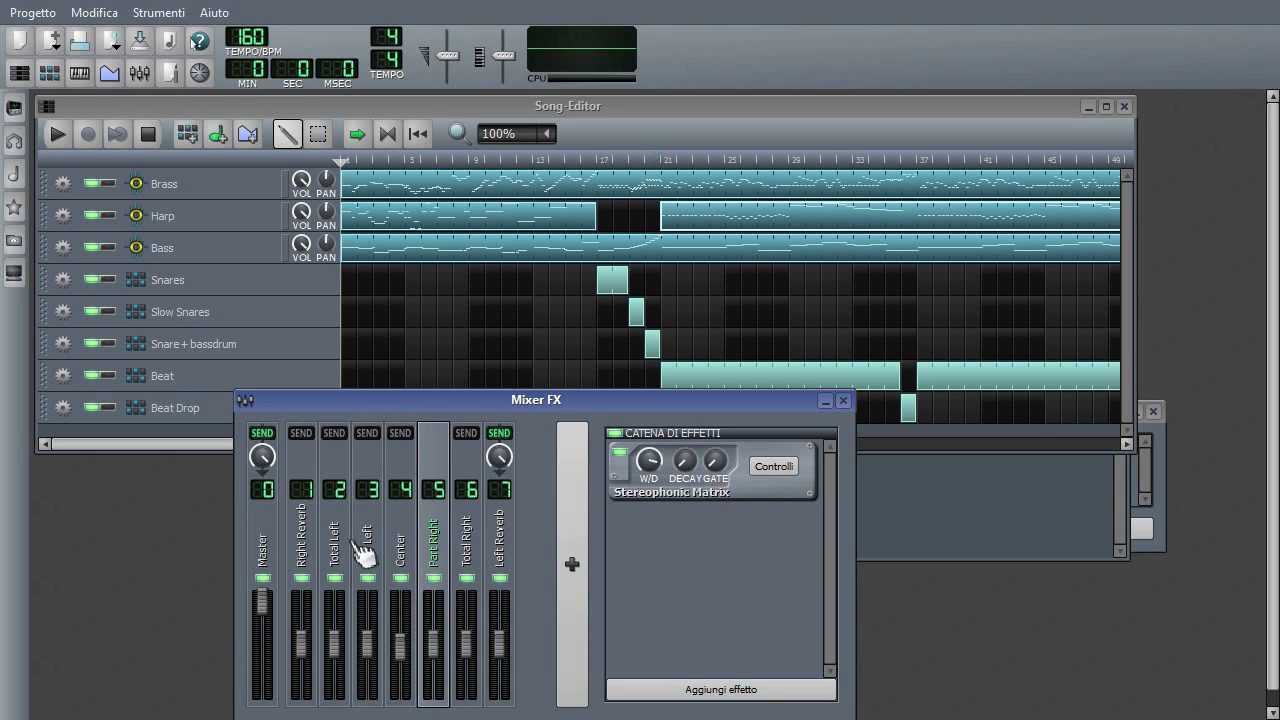
{"action": "left_click", "coordinate": [364, 556]}
{"action": "left_click", "coordinate": [442, 556]}
{"action": "left_click", "coordinate": [381, 545]}
{"action": "left_click", "coordinate": [310, 530]}
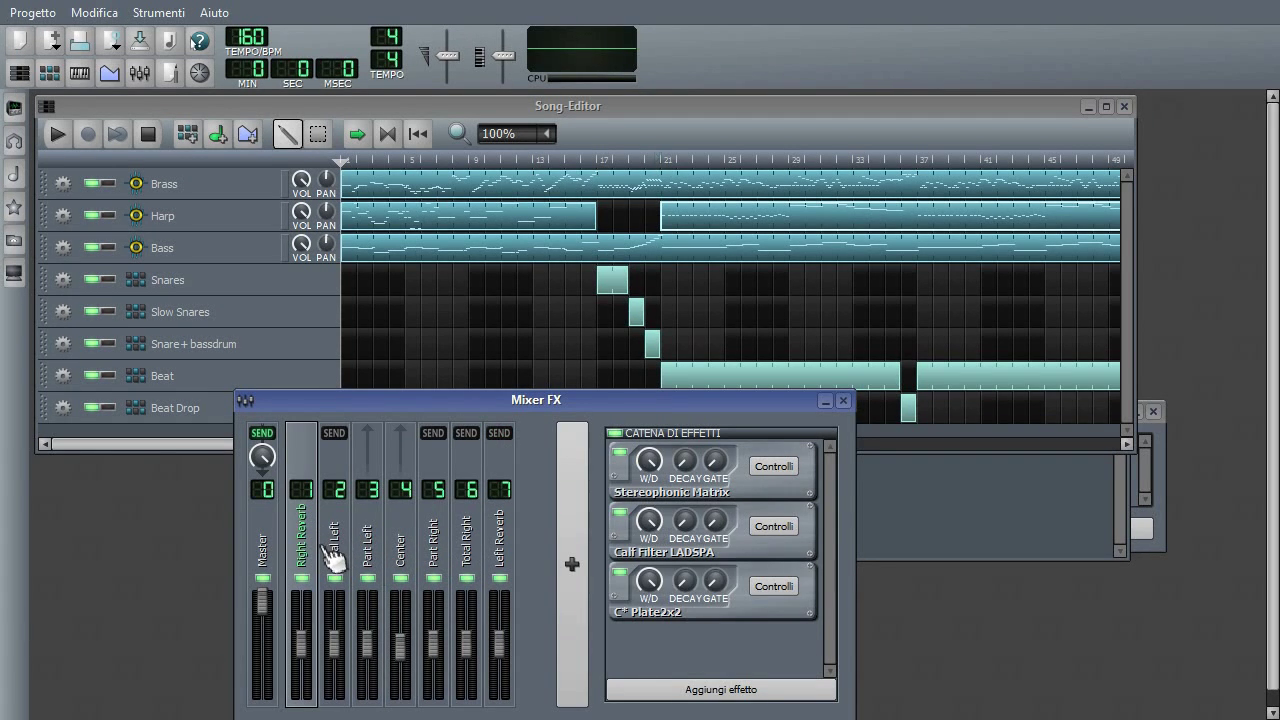
{"action": "left_click", "coordinate": [515, 552]}
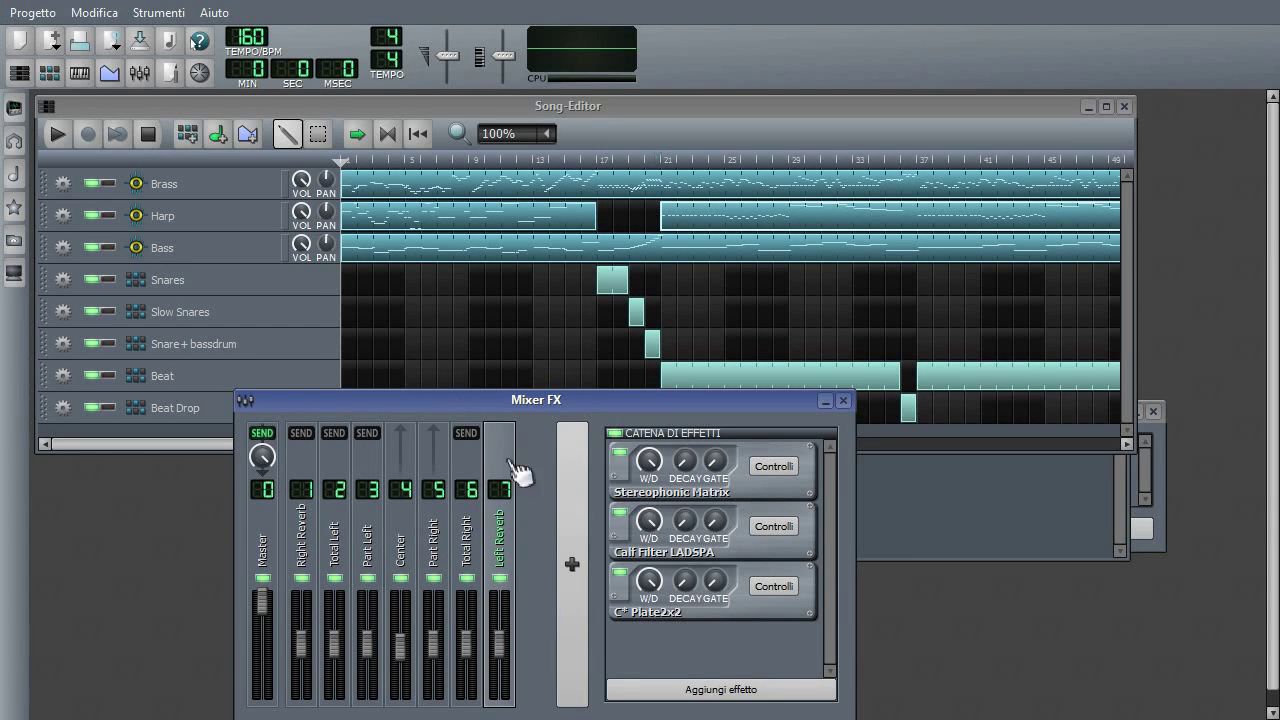
{"action": "left_click", "coordinate": [445, 555]}
Return to the Song-Editor, open the Brass instrument and play several notes to hear its sound
{"action": "left_click", "coordinate": [406, 108]}
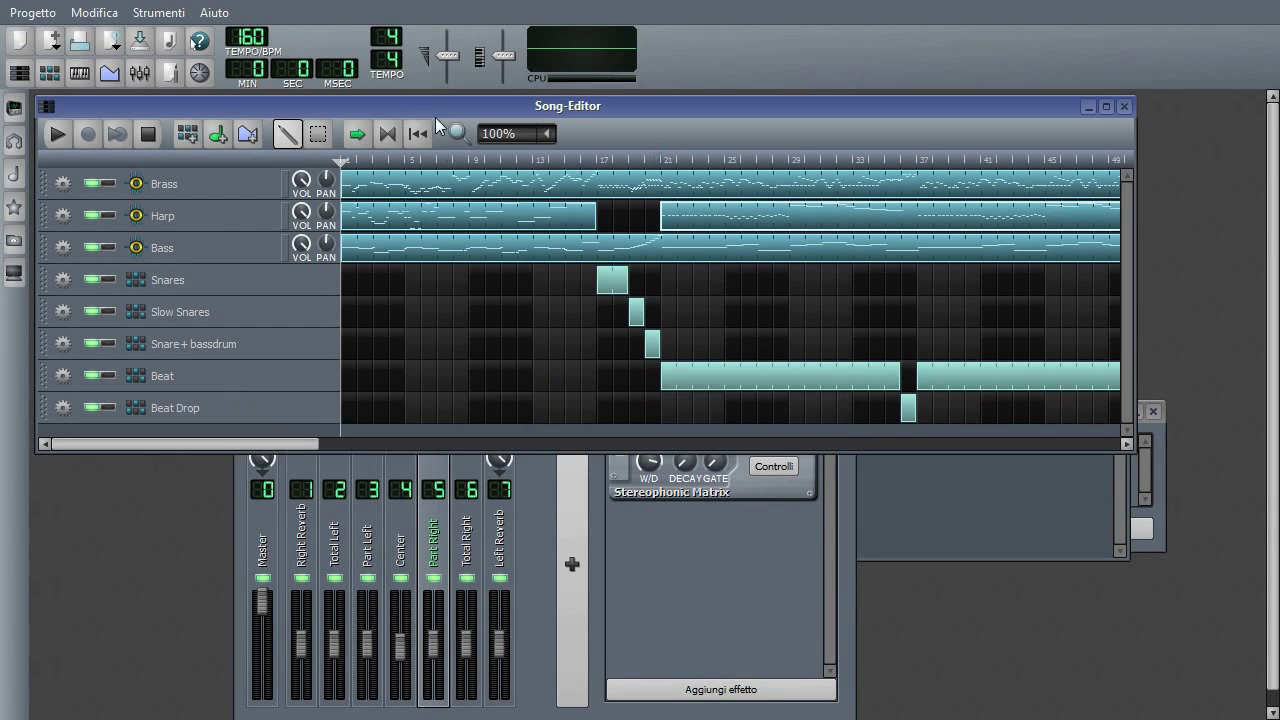
{"action": "left_click", "coordinate": [640, 584]}
{"action": "left_click", "coordinate": [840, 115]}
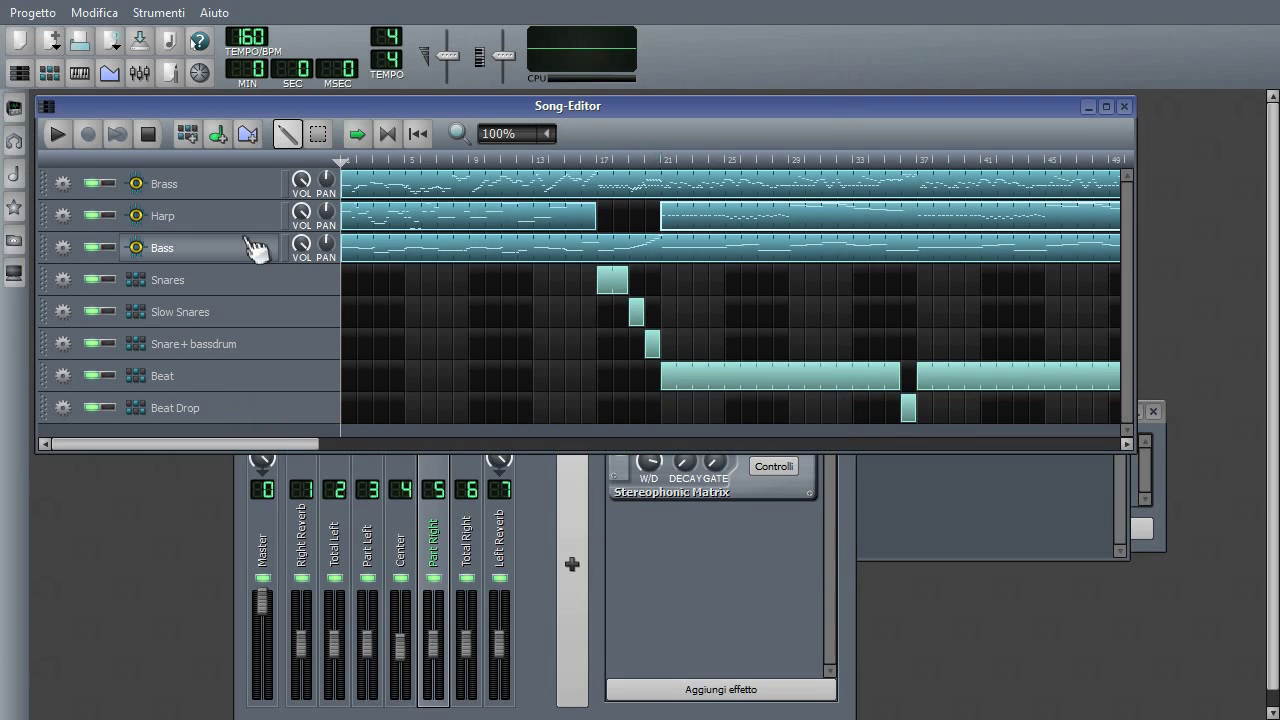
{"action": "left_click", "coordinate": [262, 185]}
{"action": "key", "text": "y"}
{"action": "key", "text": "i"}
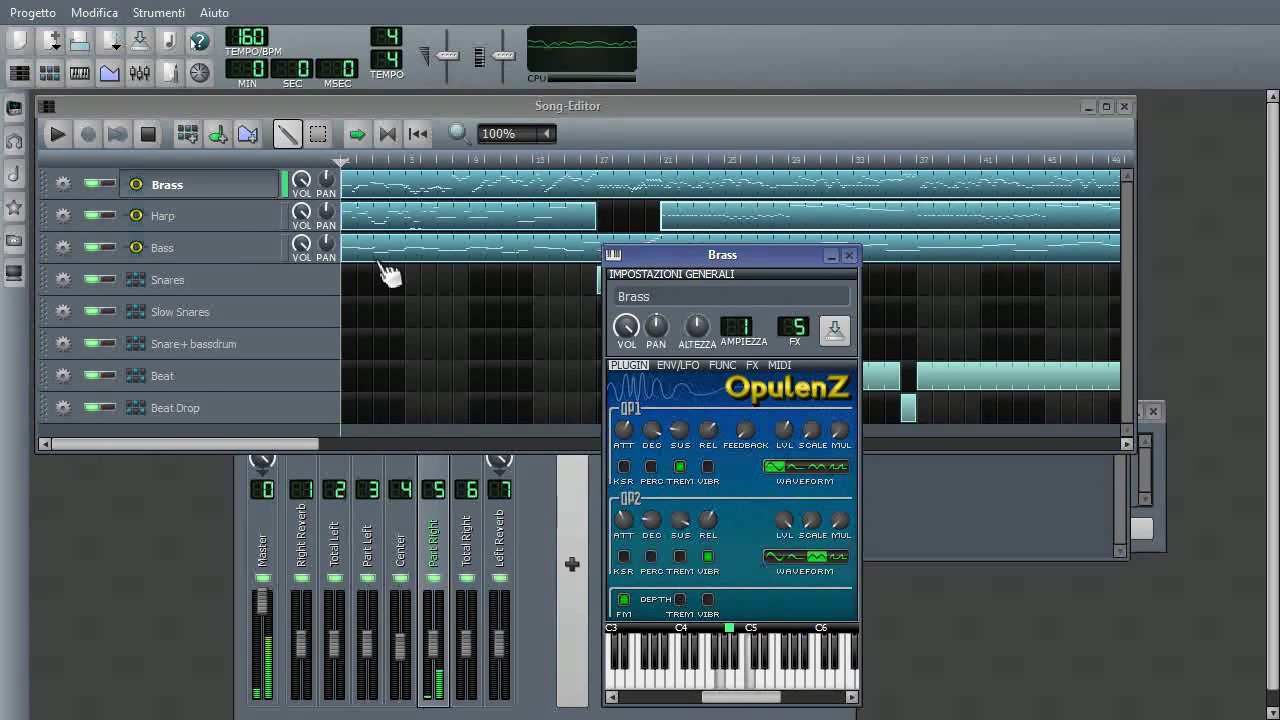
{"action": "key", "text": "p"}
{"action": "key", "text": "i"}
{"action": "key", "text": "e"}
Open the Bass instrument and play several notes to hear its sound
{"action": "left_click", "coordinate": [222, 260]}
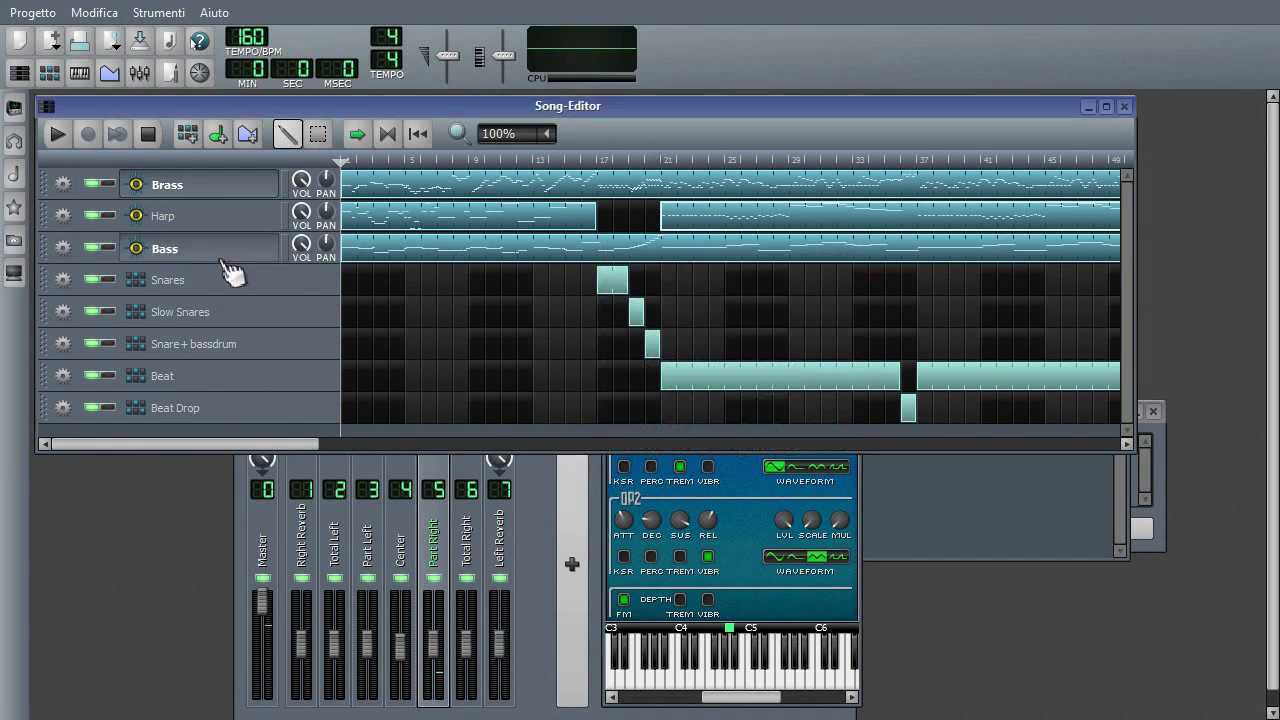
{"action": "key", "text": "x"}
{"action": "key", "text": "v"}
{"action": "key", "text": "r"}
{"action": "key", "text": "u"}
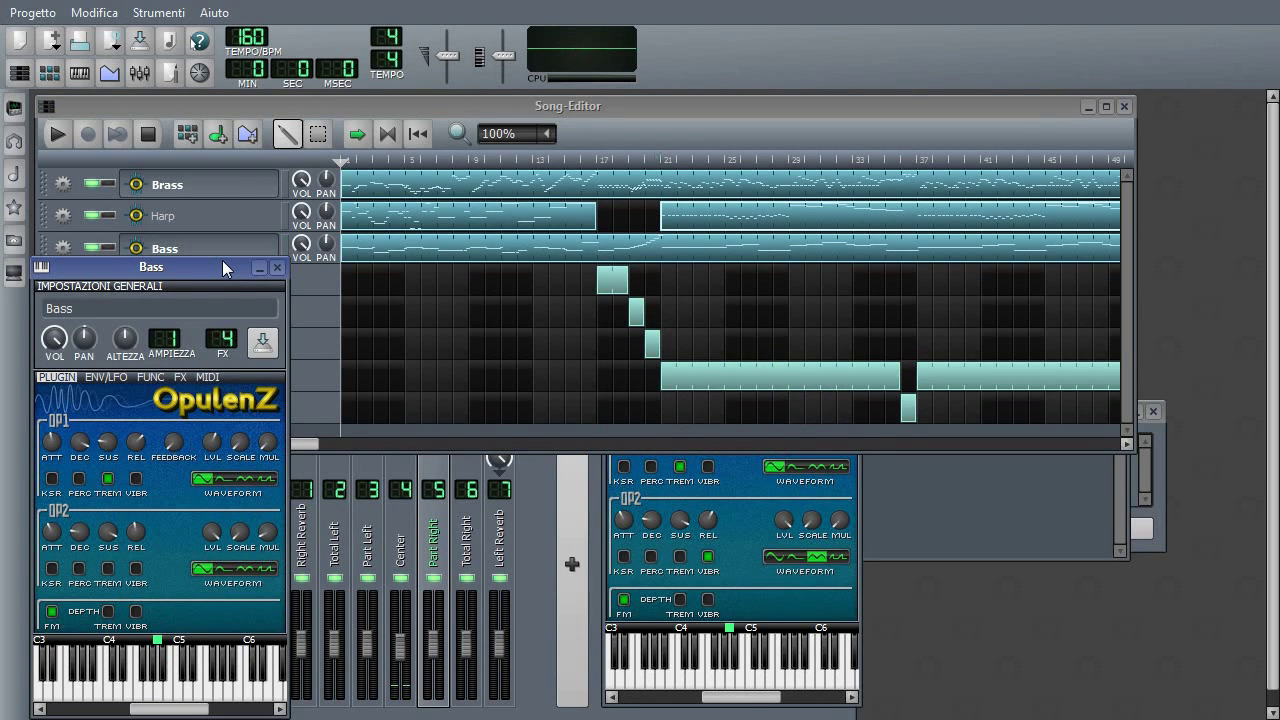
Open the Harp instrument, play several notes, and close the Harp and Bass windows
{"action": "left_click", "coordinate": [220, 216]}
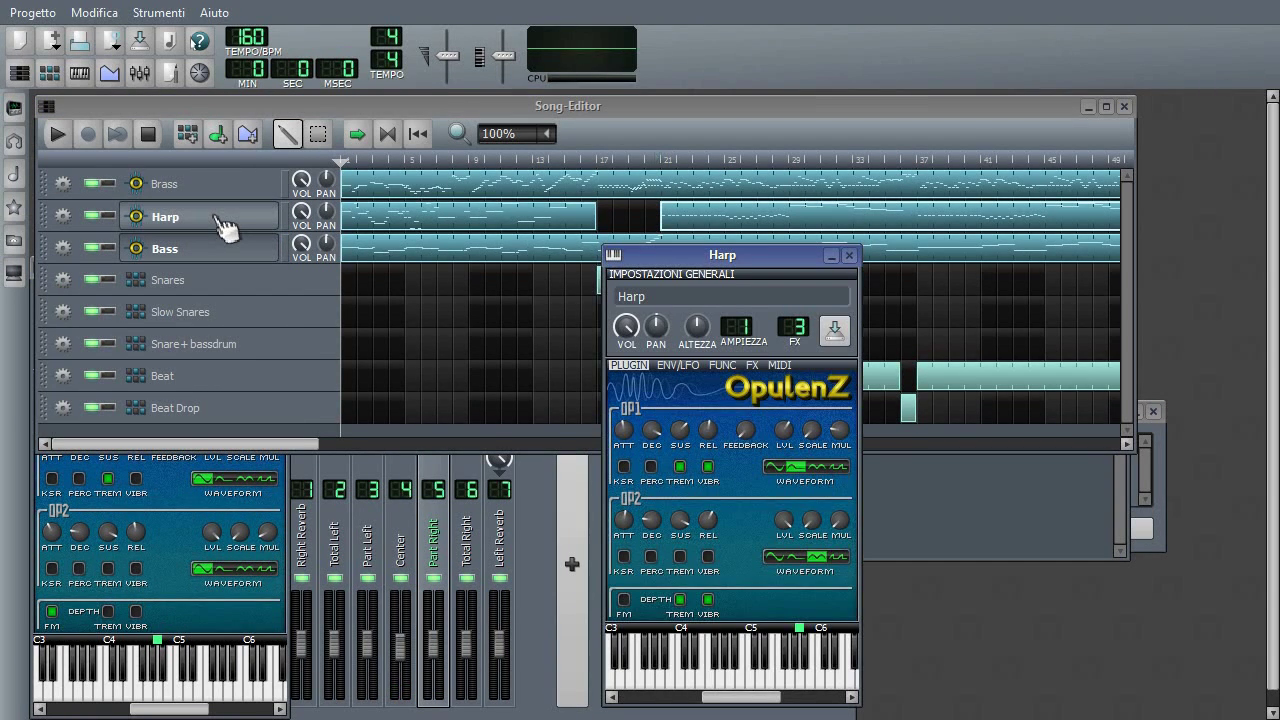
{"action": "key", "text": "t"}
{"action": "key", "text": "i"}
{"action": "key", "text": "y"}
{"action": "key", "text": "r"}
{"action": "key", "text": "e"}
{"action": "key", "text": "q"}
{"action": "left_click", "coordinate": [215, 218]}
{"action": "left_click", "coordinate": [218, 248]}
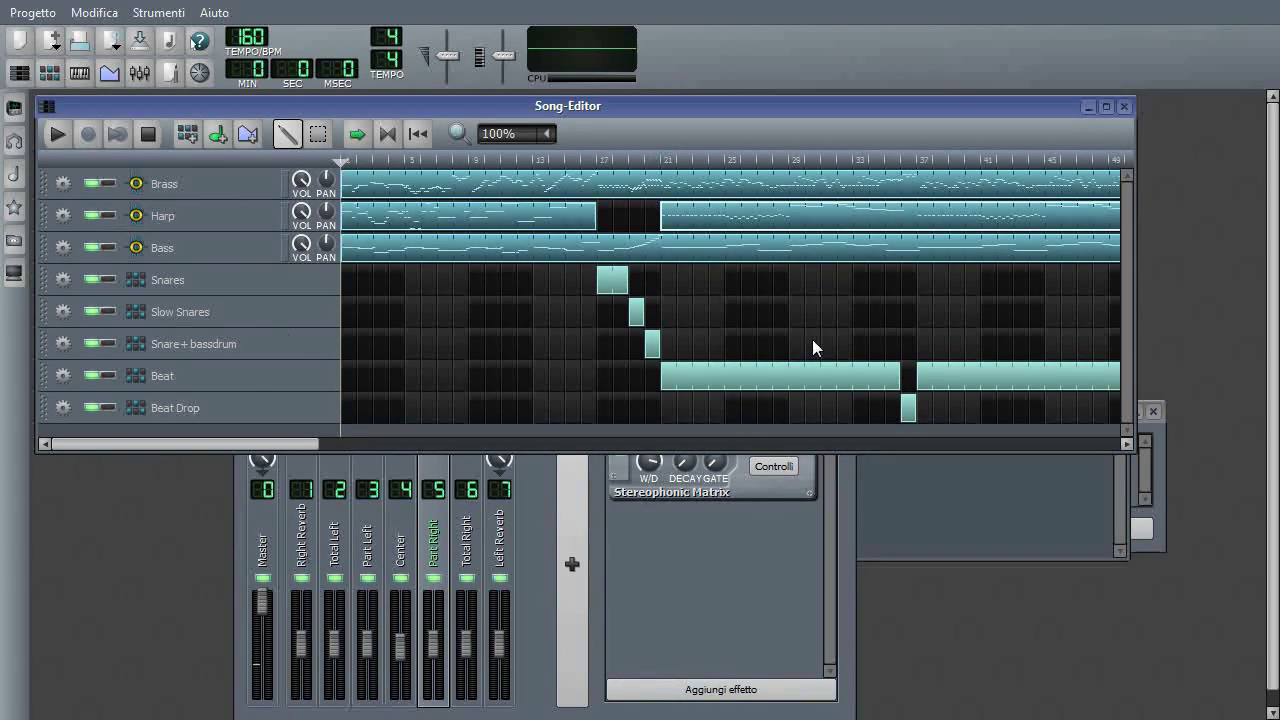
Add a new OpulenZ instrument track to the song and place its window over the Song-Editor
{"action": "left_click", "coordinate": [14, 107]}
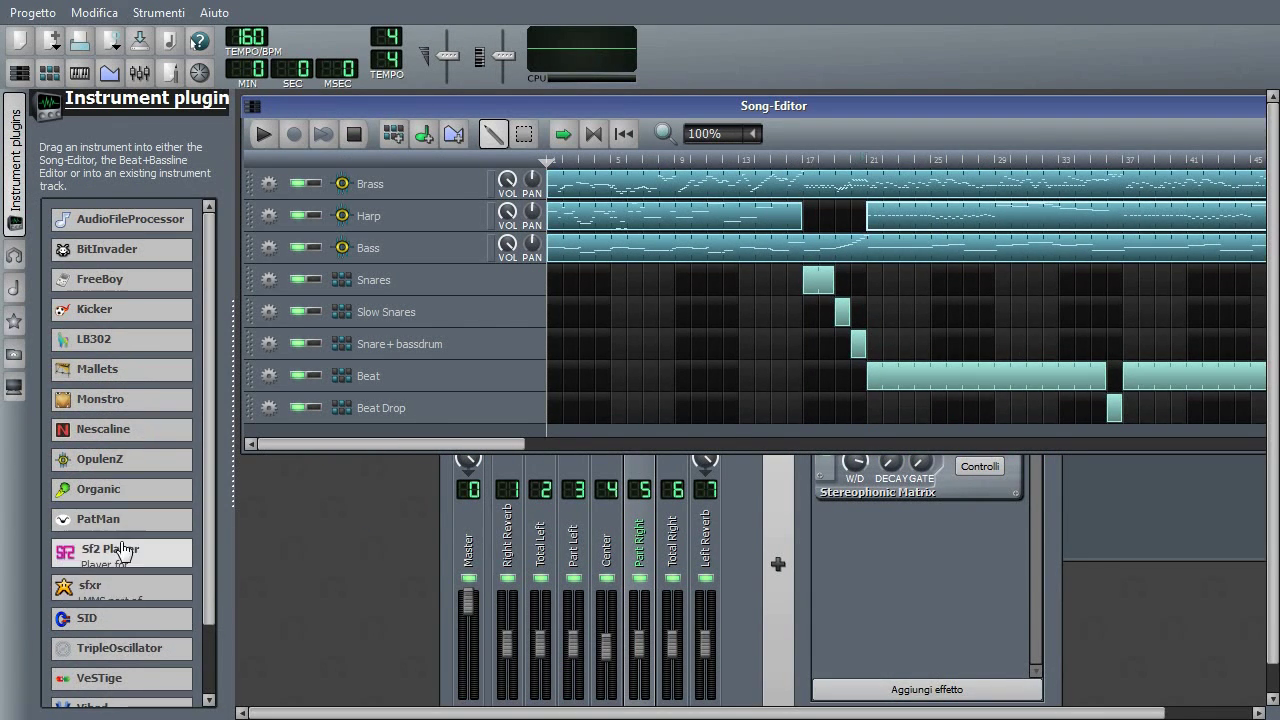
{"action": "left_click_drag", "start_coordinate": [100, 459], "coordinate": [396, 436]}
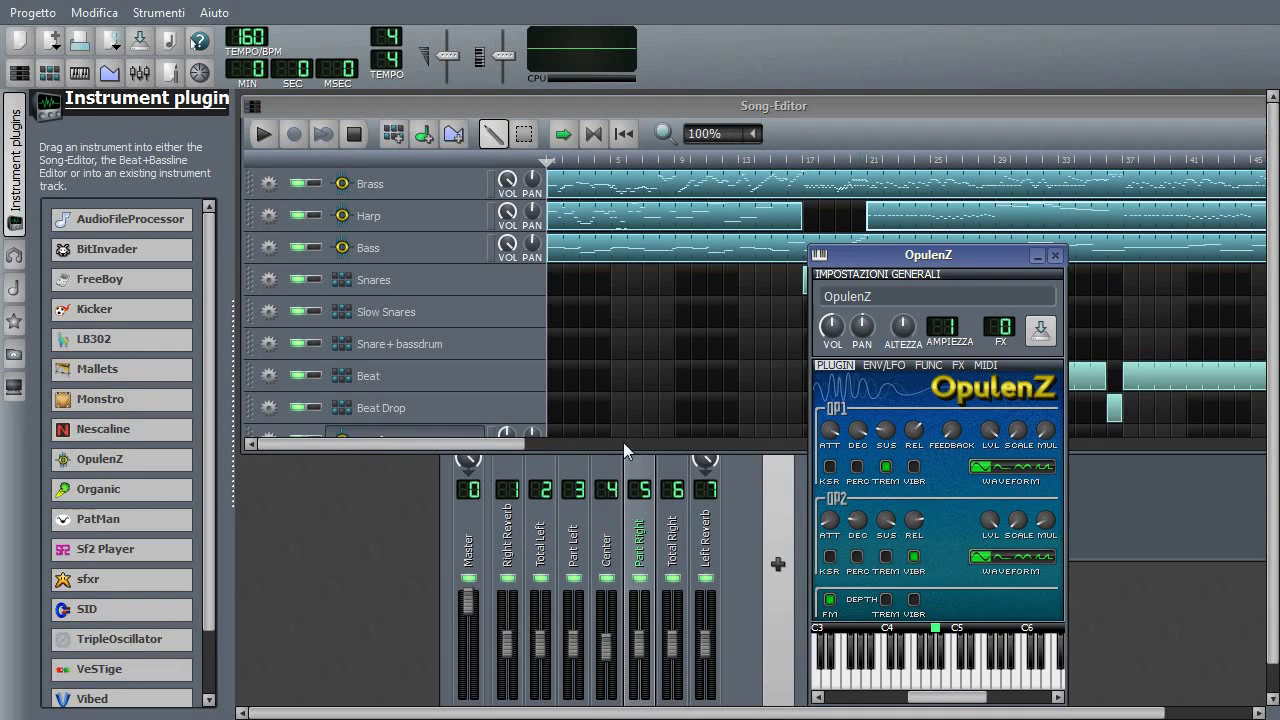
{"action": "left_click_drag", "start_coordinate": [945, 256], "coordinate": [783, 144]}
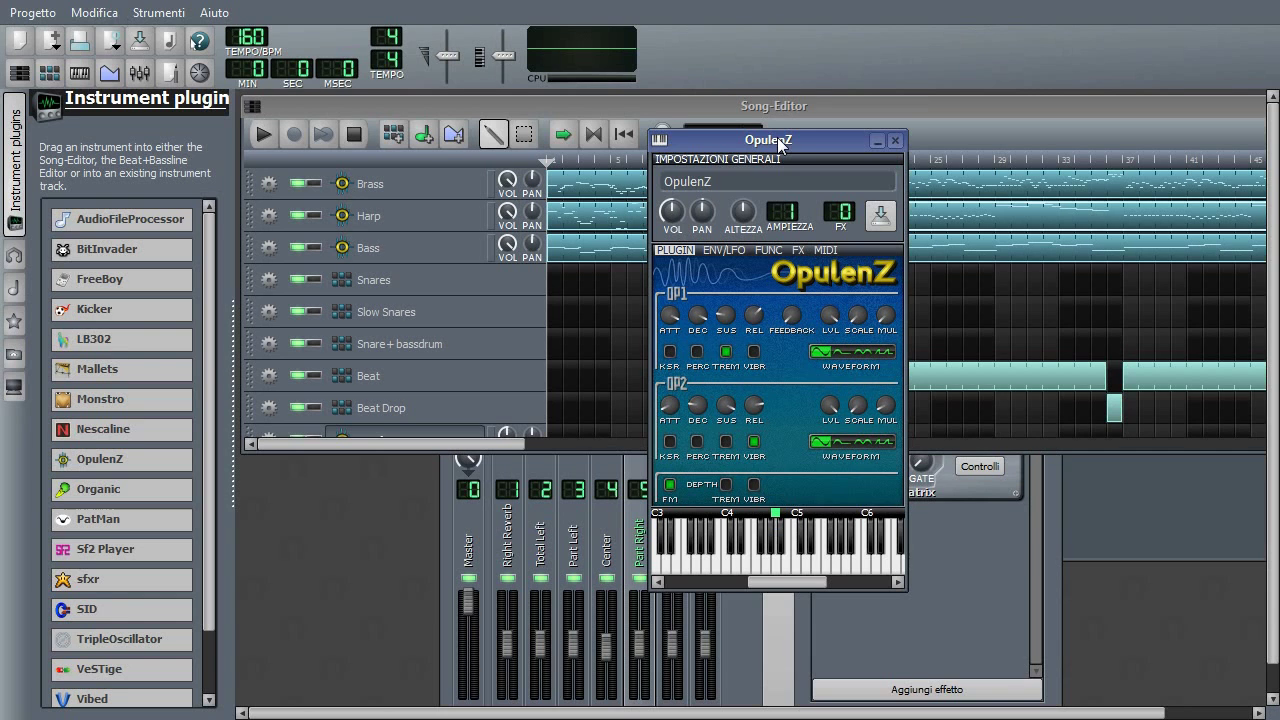
Read the descriptions of the FreeBoy, Nescaline and OpulenZ instrument plugins
{"action": "mouse_move", "coordinate": [163, 300]}
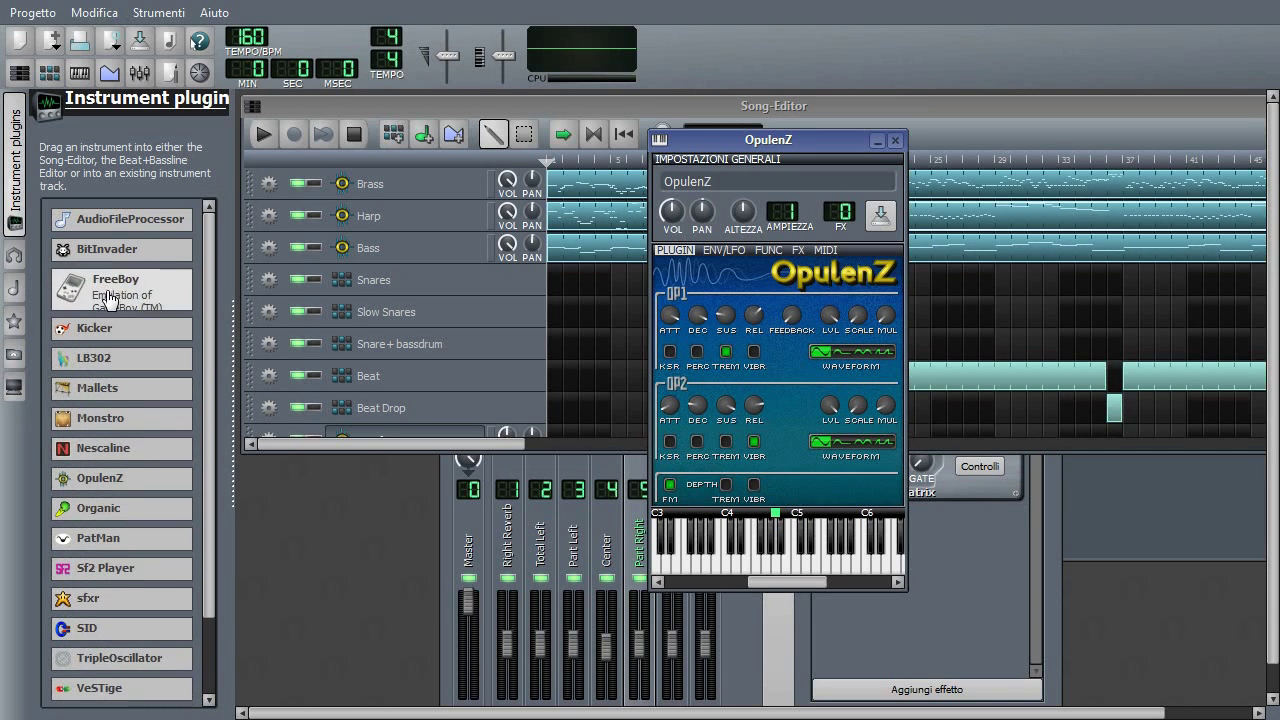
{"action": "mouse_move", "coordinate": [150, 457]}
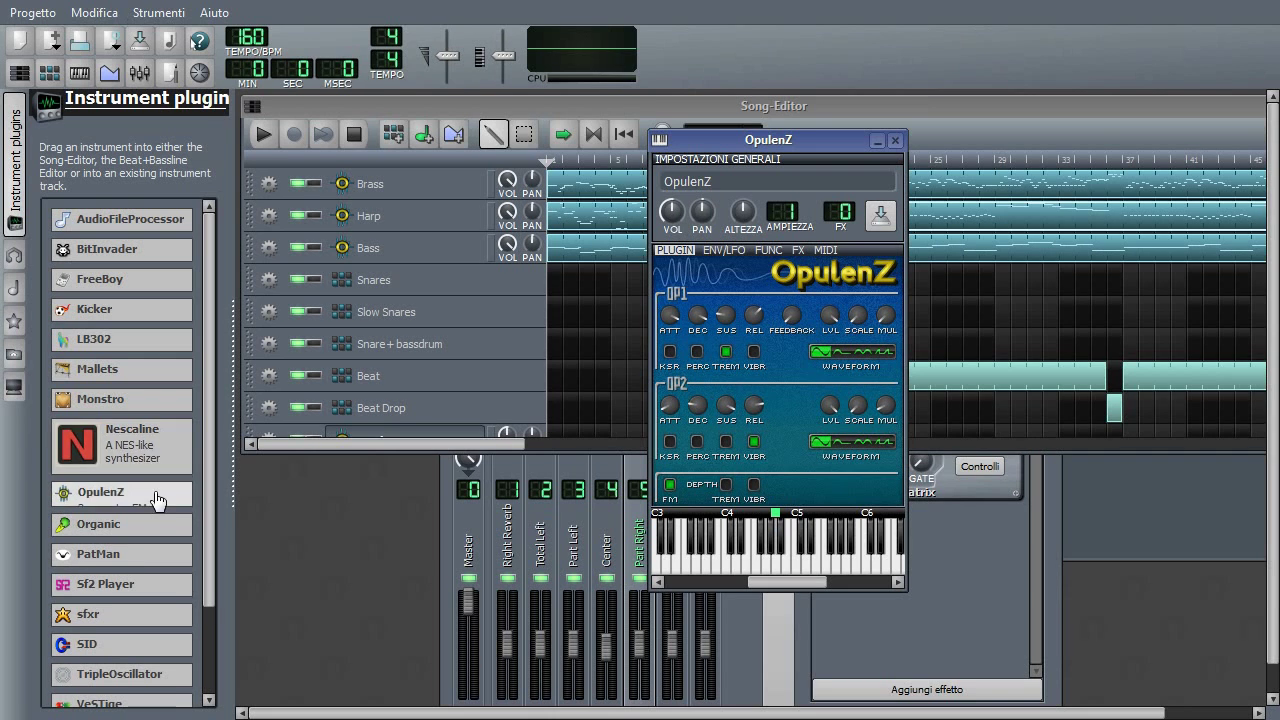
{"action": "mouse_move", "coordinate": [156, 510]}
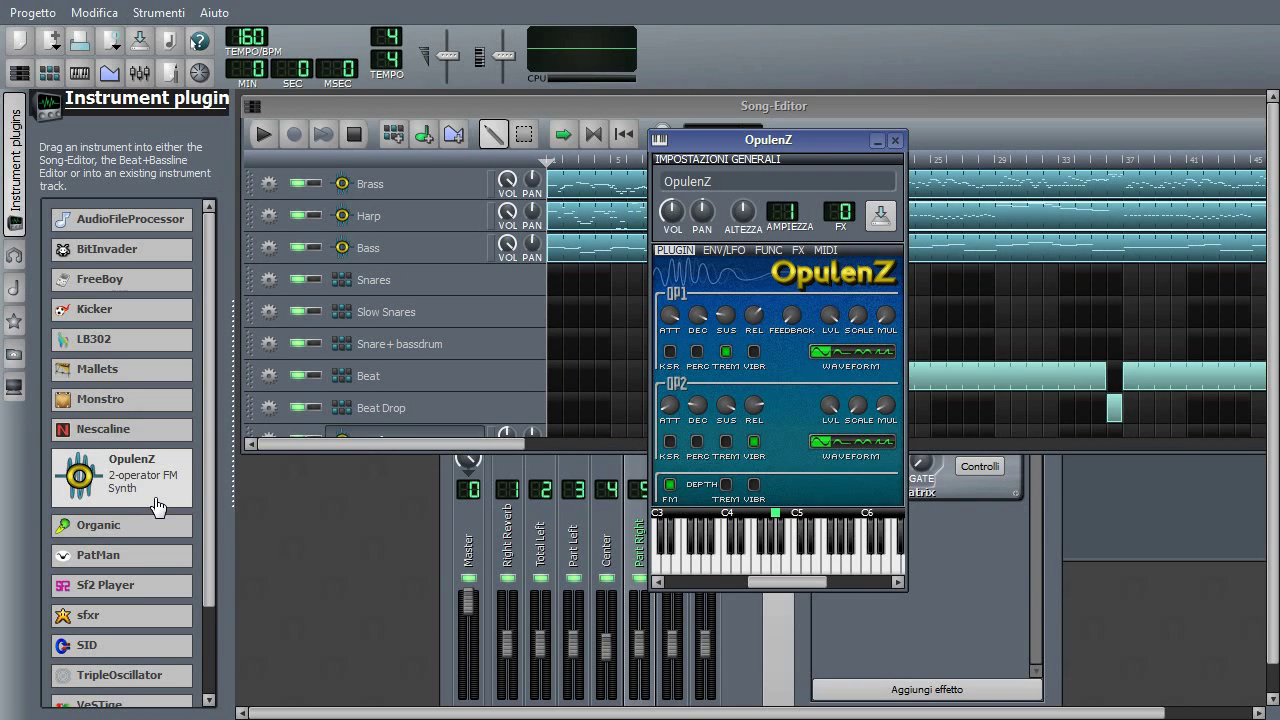
Reposition the OpulenZ window over the Song-Editor and play test notes with its default sound
{"action": "left_click_drag", "start_coordinate": [758, 152], "coordinate": [560, 155]}
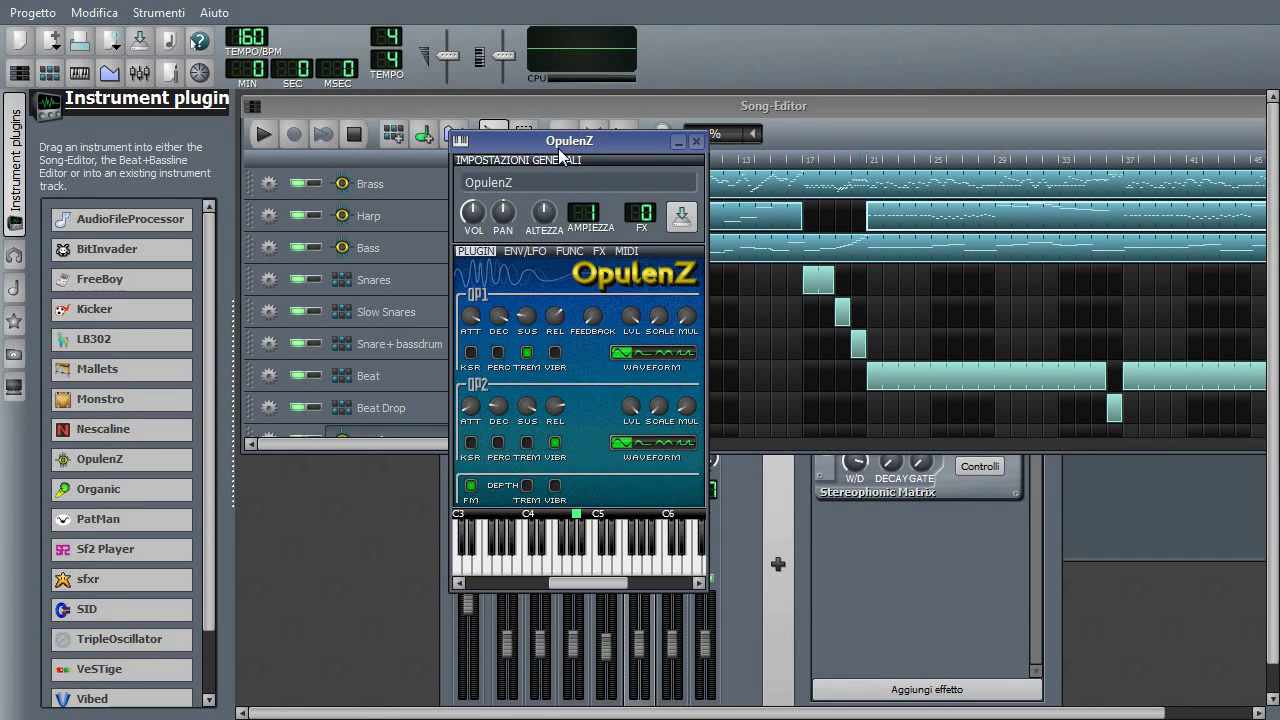
{"action": "left_click_drag", "start_coordinate": [558, 148], "coordinate": [608, 146]}
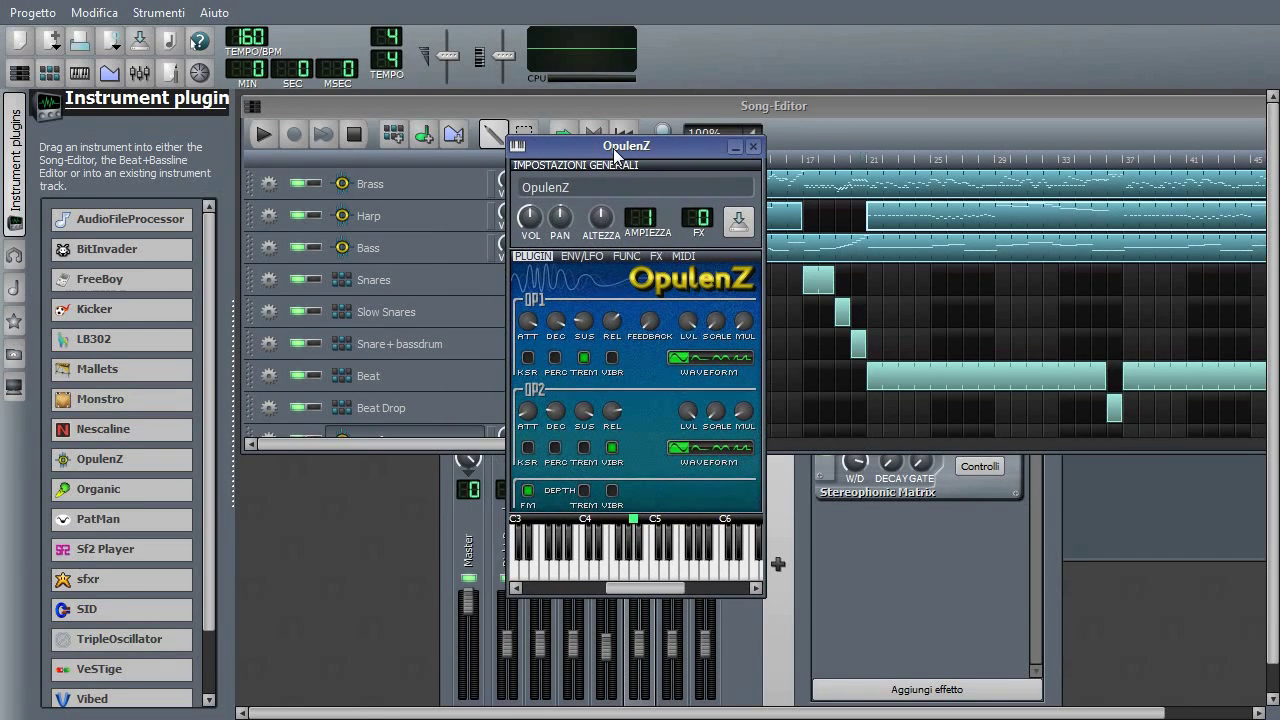
{"action": "key", "text": "y"}
{"action": "key", "text": "i"}
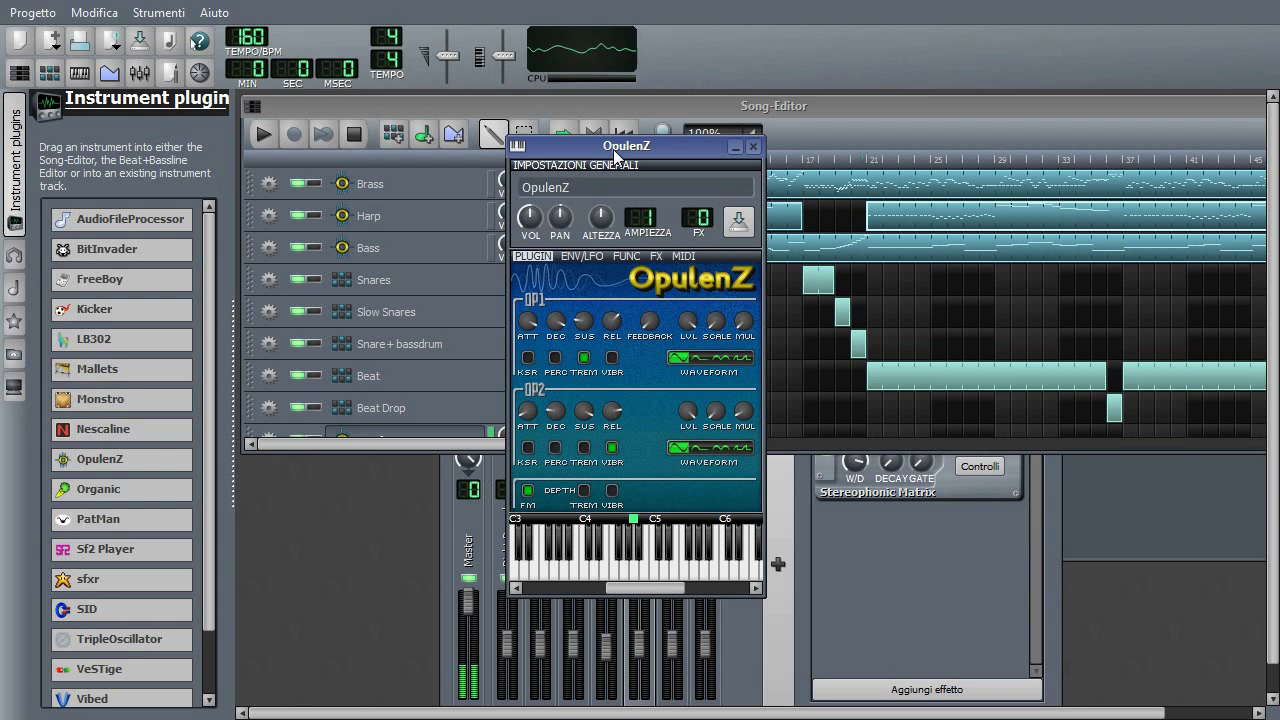
{"action": "key", "text": "w"}
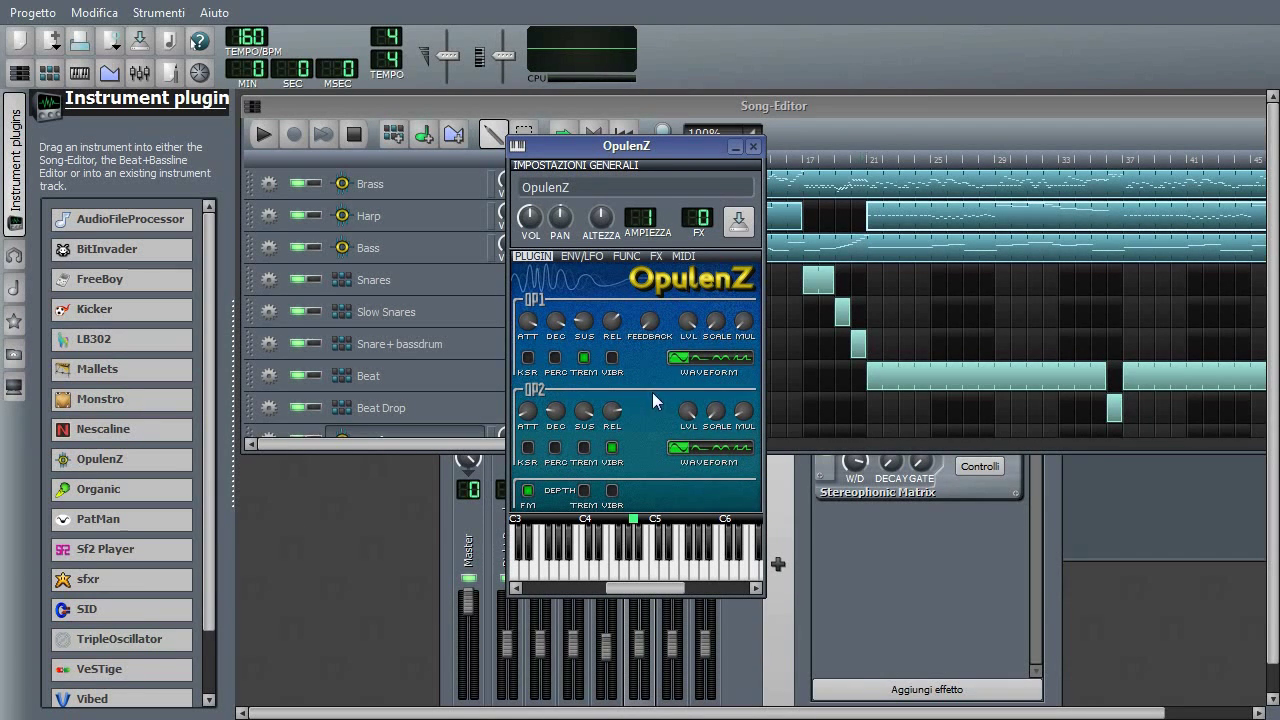
Turn off FM in OpulenZ and set OP2 to the fourth waveform, playing test notes to compare the sound
{"action": "left_click_drag", "start_coordinate": [641, 152], "coordinate": [682, 72]}
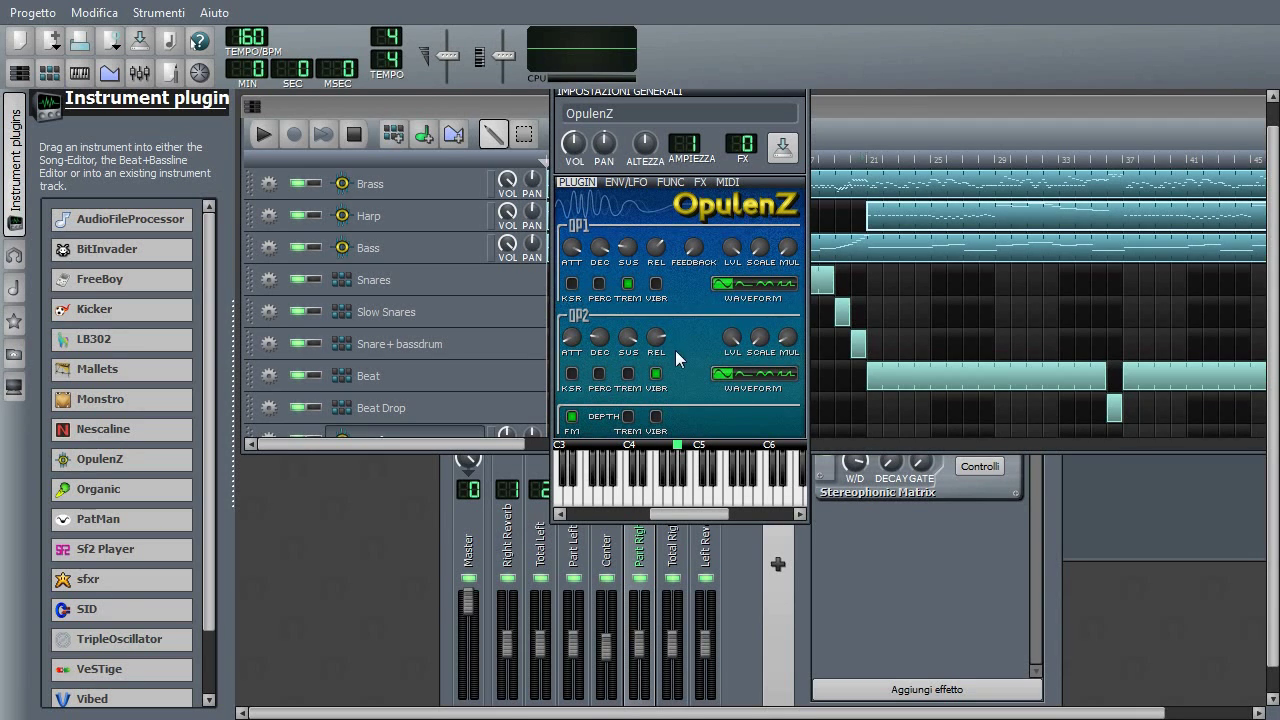
{"action": "left_click", "coordinate": [580, 424]}
{"action": "key", "text": "t"}
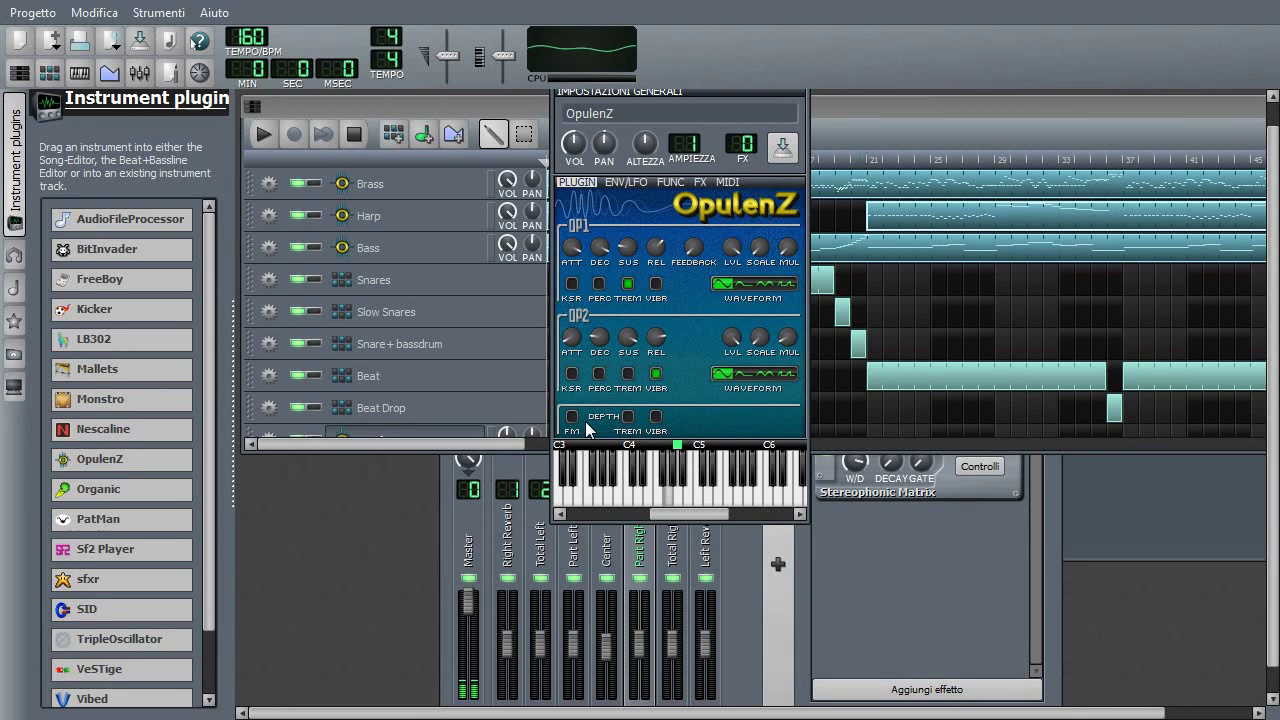
{"action": "left_click", "coordinate": [796, 372]}
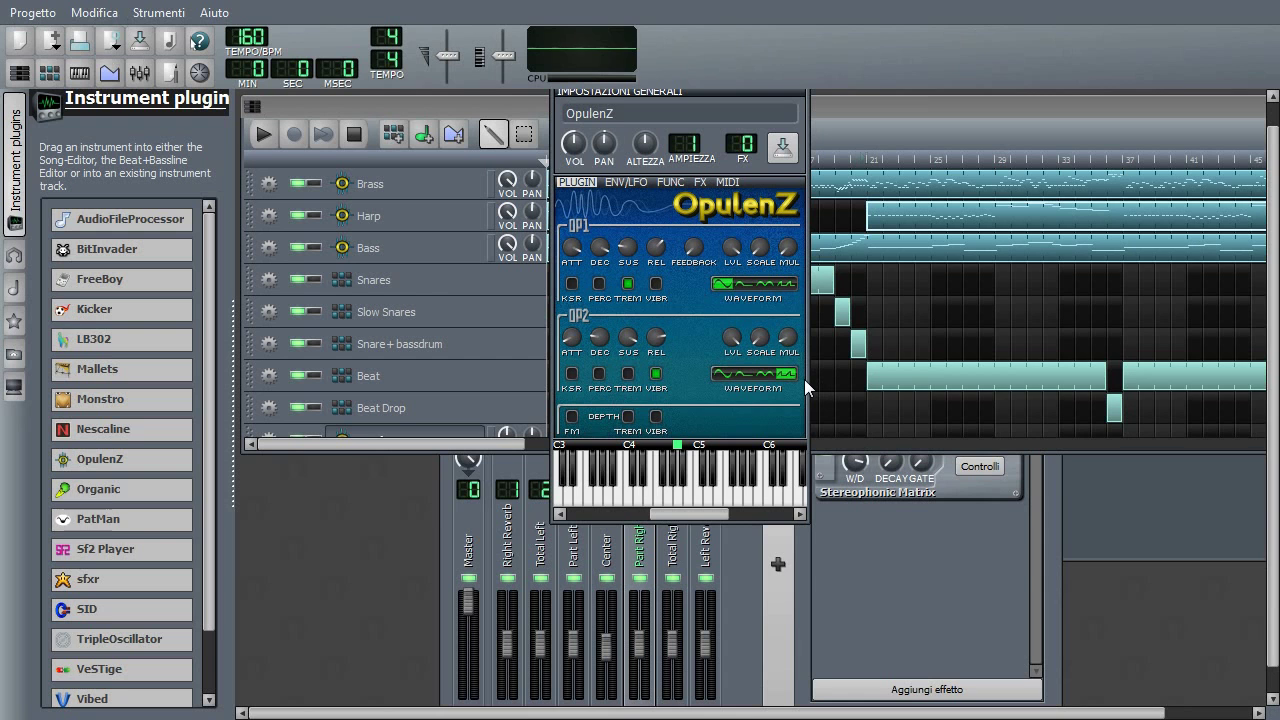
{"action": "key", "text": "u"}
{"action": "key", "text": "y"}
{"action": "key", "text": "t"}
Adjust the attack of OP1 in OpulenZ and play test notes to hear the difference
{"action": "left_click_drag", "start_coordinate": [576, 247], "coordinate": [594, 279]}
{"action": "key", "text": "y"}
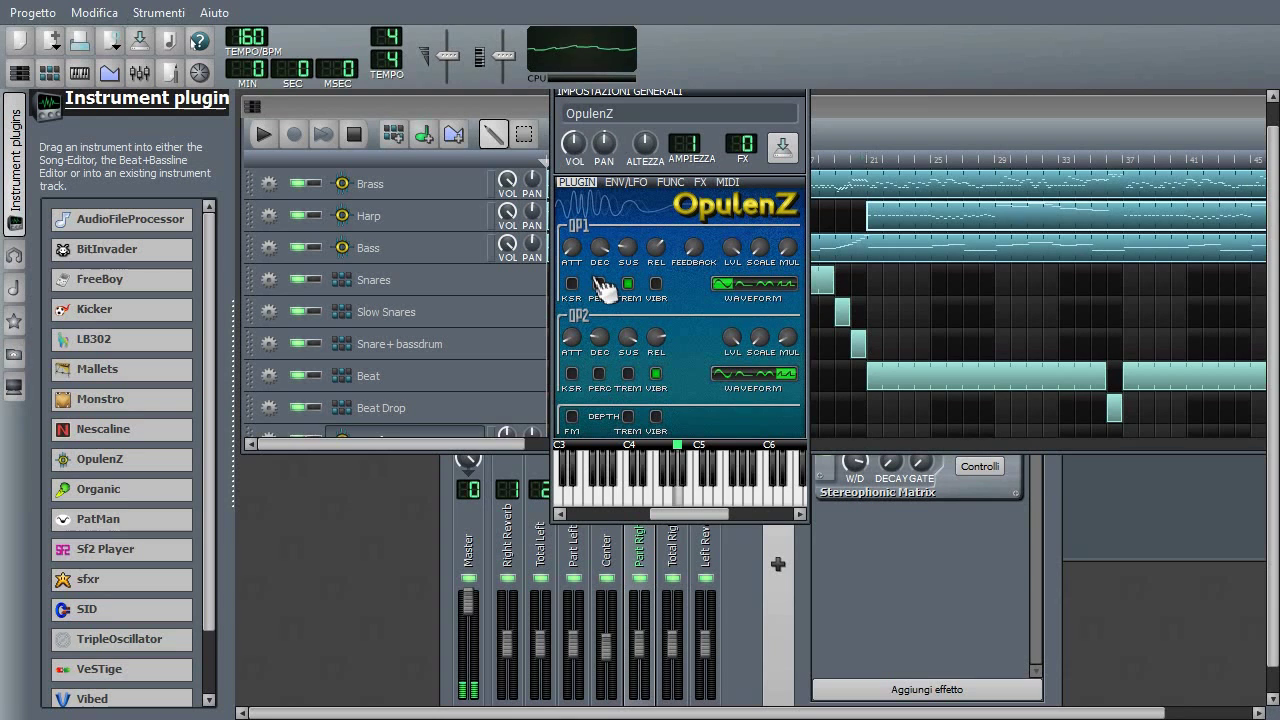
{"action": "key", "text": "t"}
{"action": "key", "text": "q"}
Try the second and third waveforms on OP2 with test notes, and finish by setting OP2 to the first waveform
{"action": "left_click", "coordinate": [755, 373]}
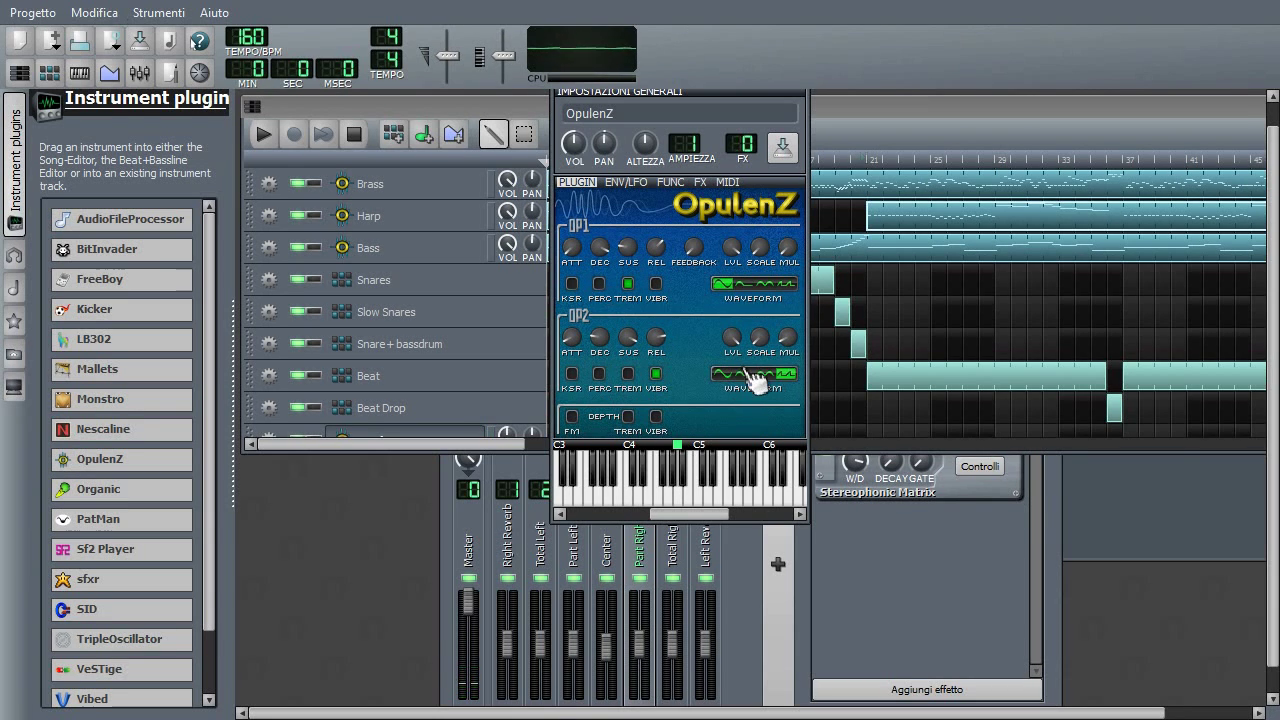
{"action": "key", "text": "r"}
{"action": "key", "text": "p"}
{"action": "key", "text": "bracketright"}
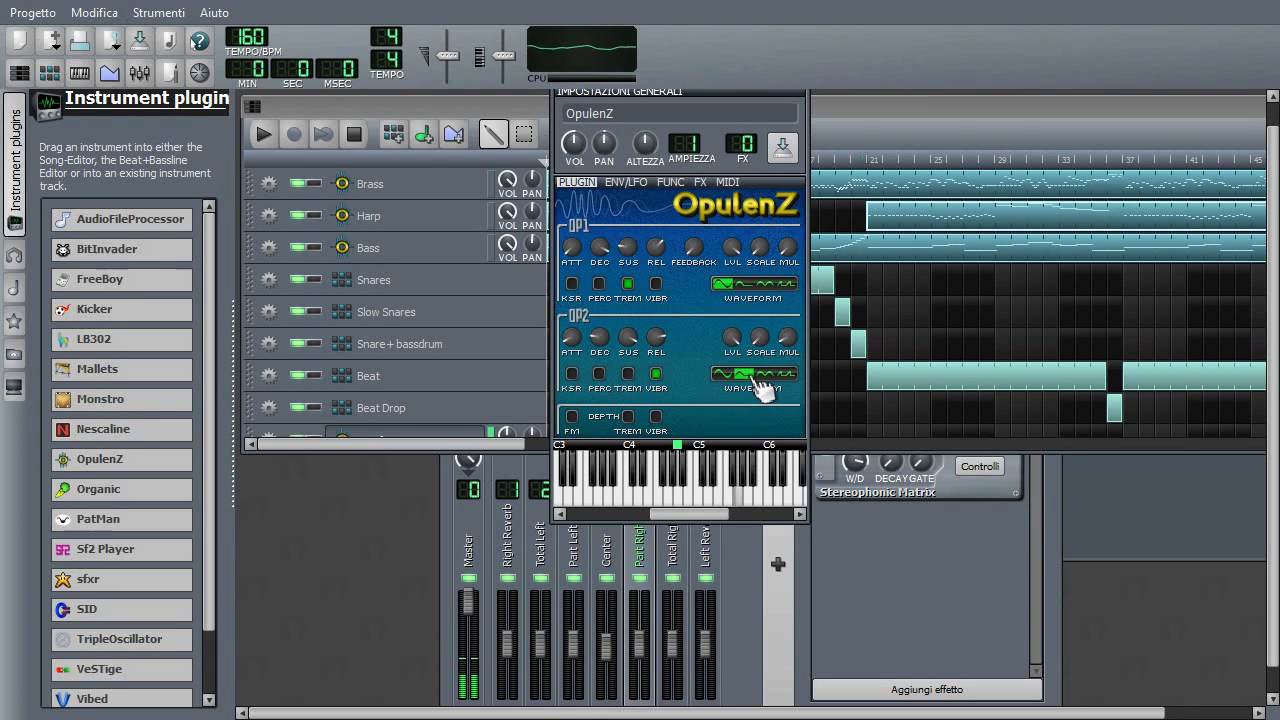
{"action": "left_click", "coordinate": [776, 375]}
{"action": "key", "text": "u"}
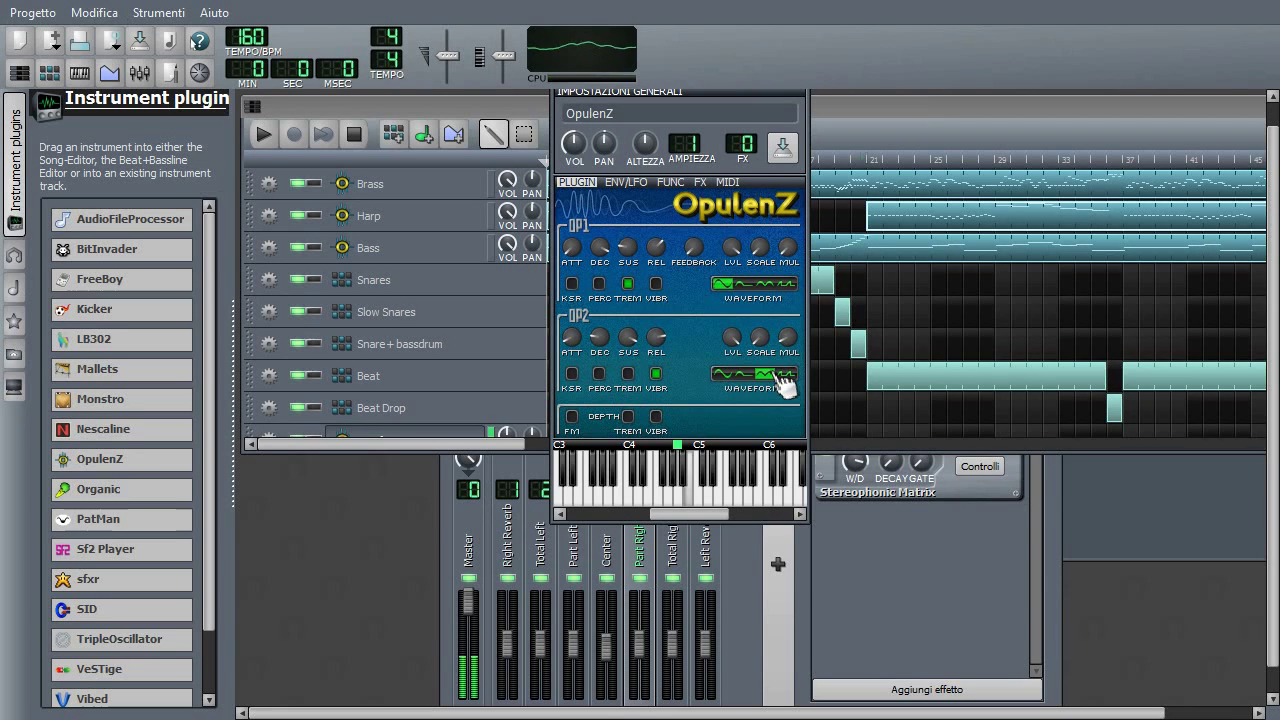
{"action": "key", "text": "t"}
{"action": "key", "text": "e"}
{"action": "key", "text": "w"}
{"action": "key", "text": "q"}
{"action": "left_click", "coordinate": [724, 374]}
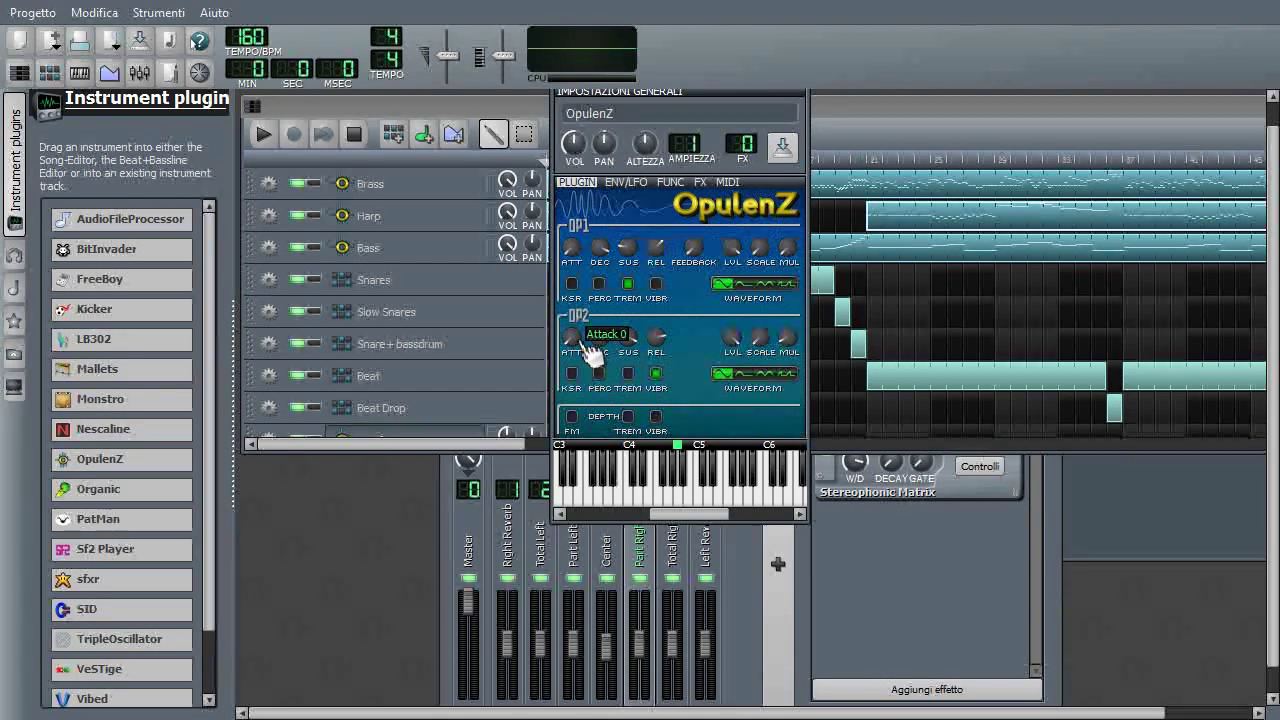
Adjust the decay and sustain of OP2 in OpulenZ while keeping its attack at 0
{"action": "scroll", "coordinate": [586, 342], "scroll_direction": "down", "scroll_amount": 2}
{"action": "left_click_drag", "start_coordinate": [600, 338], "coordinate": [600, 338]}
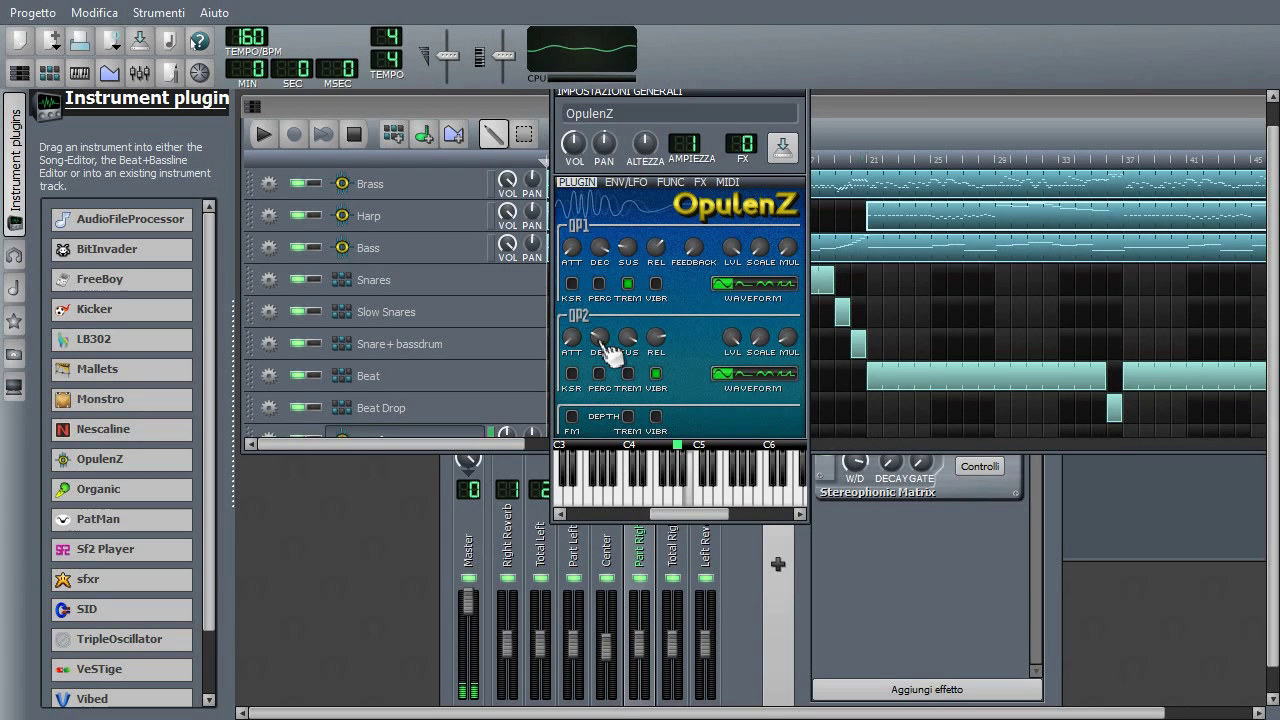
{"action": "left_click", "coordinate": [632, 336]}
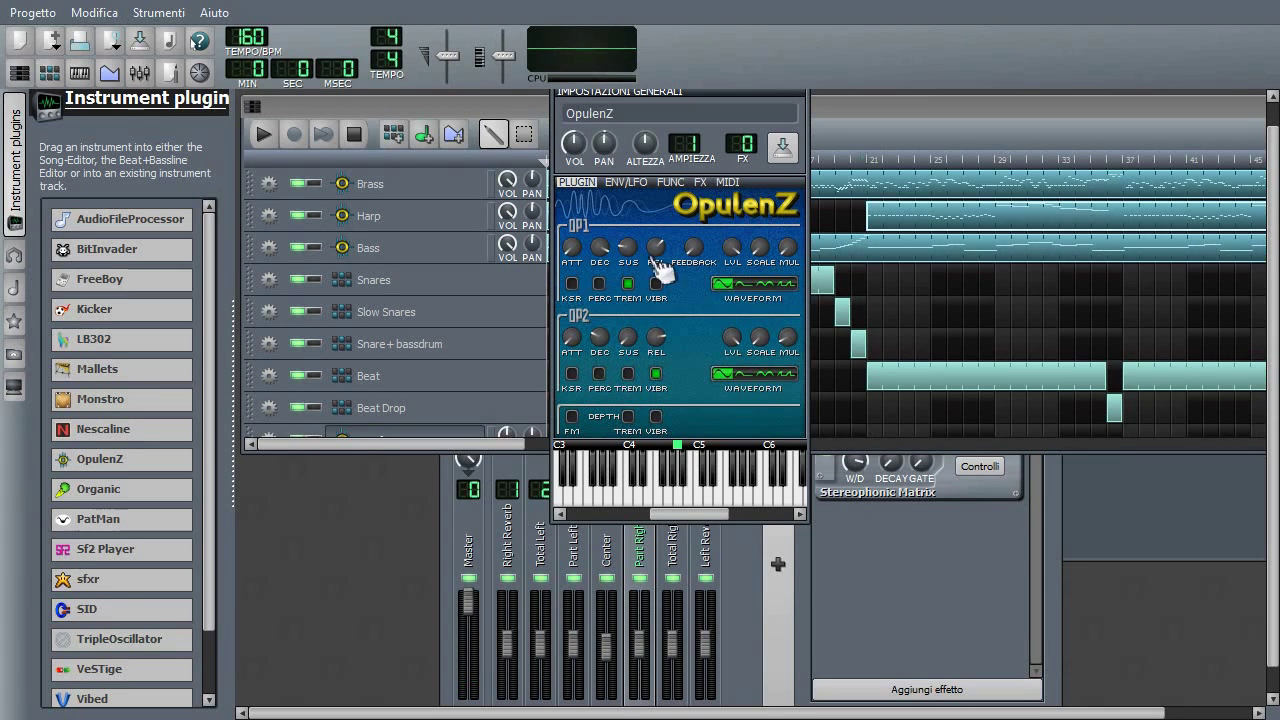
{"action": "left_click", "coordinate": [735, 246]}
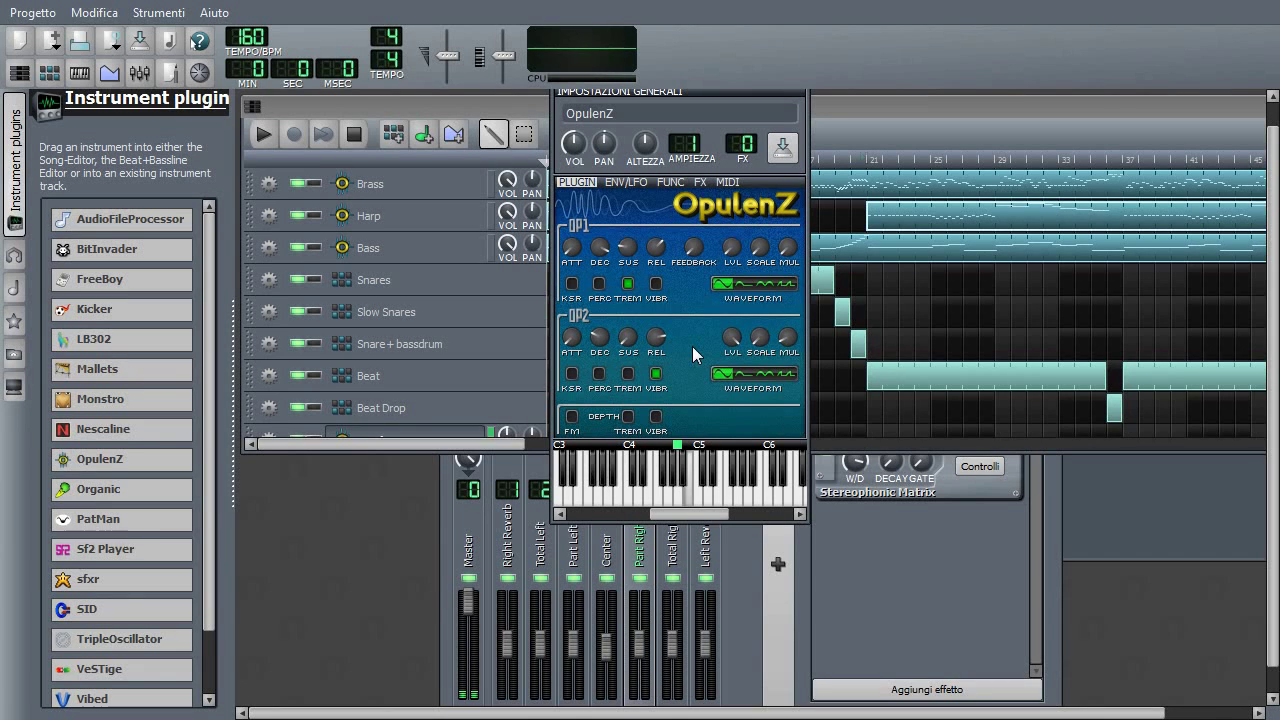
Try several decay settings for OP2, including 11, and play a test note to hear how the sound fades
{"action": "scroll", "coordinate": [607, 337], "scroll_direction": "up", "scroll_amount": 4}
{"action": "left_click", "coordinate": [605, 337]}
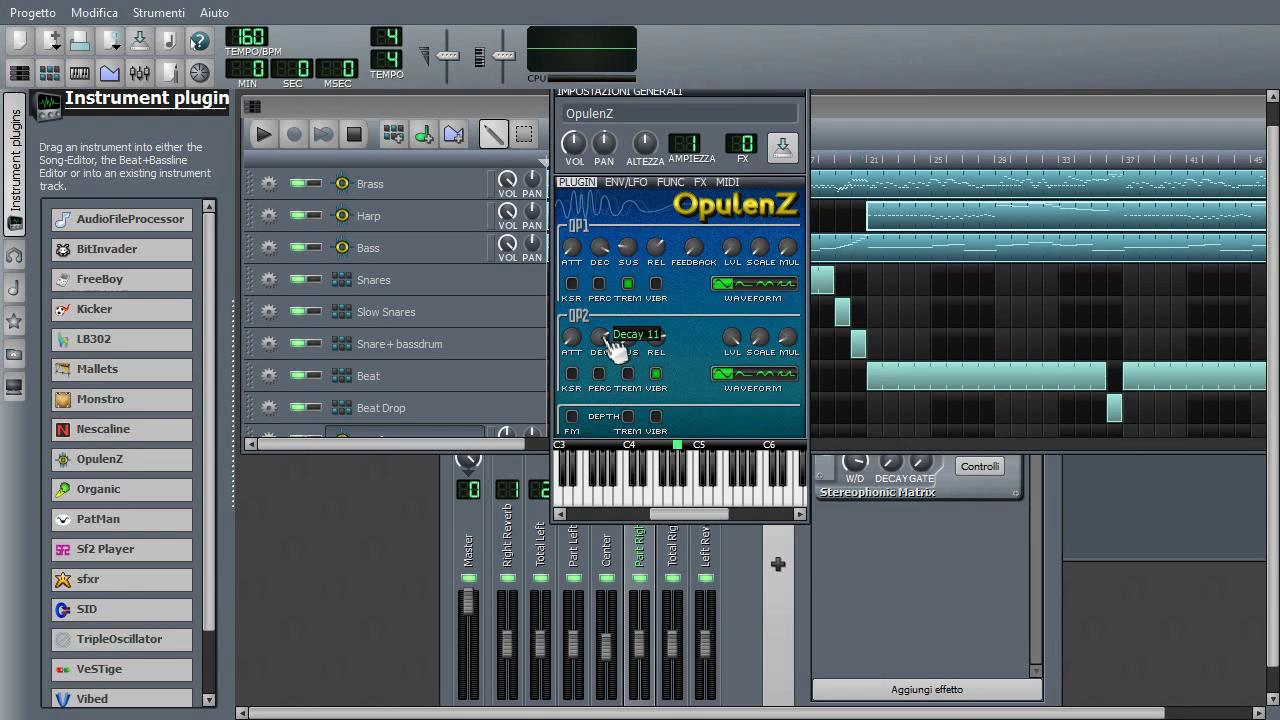
{"action": "key", "text": "y"}
{"action": "left_click", "coordinate": [609, 340]}
{"action": "left_click", "coordinate": [609, 340]}
{"action": "left_click", "coordinate": [610, 340]}
{"action": "left_click", "coordinate": [610, 340]}
{"action": "scroll", "coordinate": [605, 340], "scroll_direction": "up", "scroll_amount": 8}
{"action": "left_click", "coordinate": [603, 338]}
{"action": "left_click_drag", "start_coordinate": [605, 340], "coordinate": [606, 344]}
{"action": "mouse_move", "coordinate": [606, 344]}
{"action": "left_mouse_down"}
{"action": "mouse_move", "coordinate": [662, 348]}
{"action": "mouse_move", "coordinate": [598, 340]}
{"action": "left_mouse_up"}
{"action": "left_click_drag", "start_coordinate": [598, 340], "coordinate": [598, 342]}
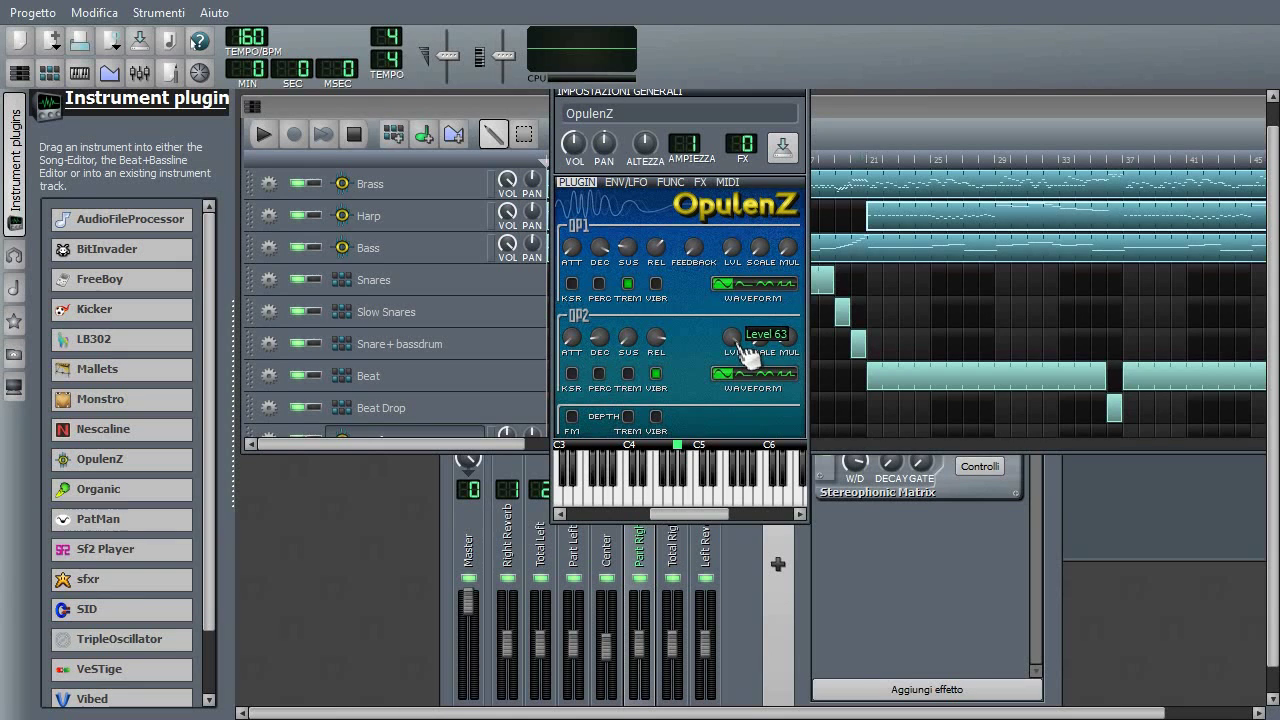
Examine the level, scale and frequency multiplier knobs of OP2
{"action": "mouse_move", "coordinate": [768, 347]}
{"action": "right_click", "coordinate": [758, 340]}
{"action": "left_click", "coordinate": [771, 333]}
{"action": "left_click", "coordinate": [199, 43]}
{"action": "scroll", "coordinate": [793, 343], "scroll_direction": "up", "scroll_amount": 1}
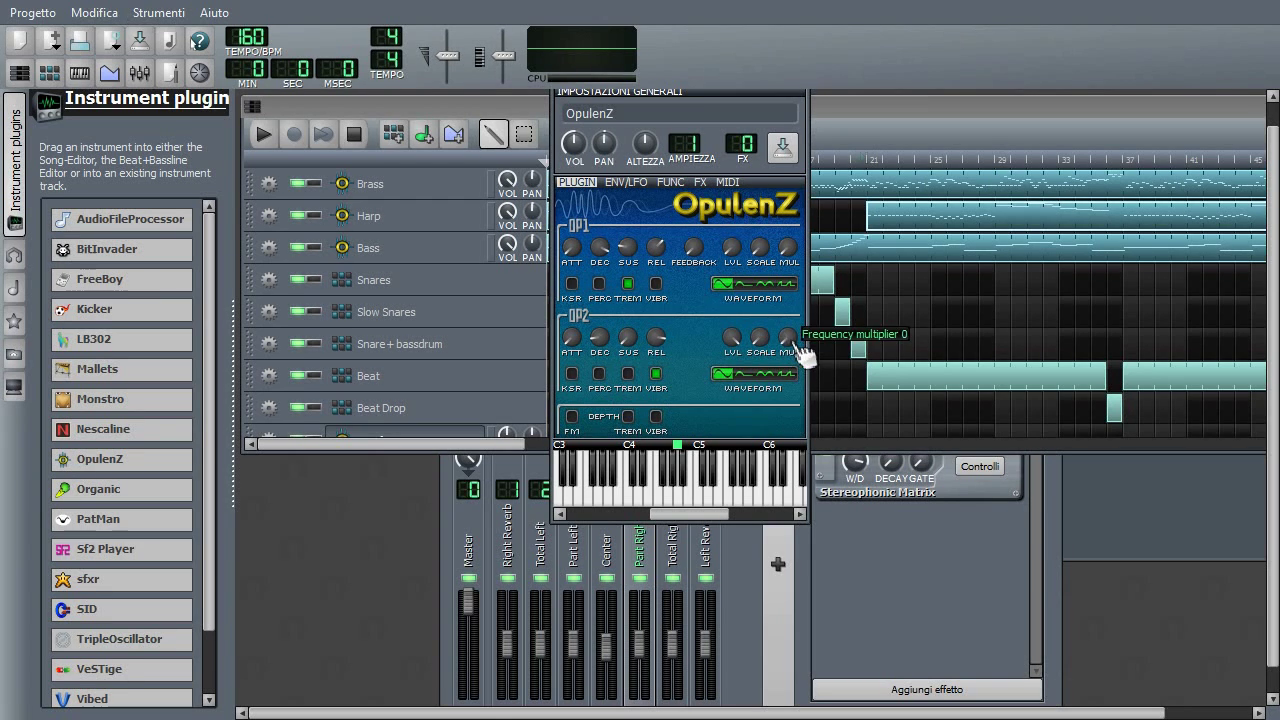
Raise OP2's frequency multiplier stepwise through 2 and 5 to 9, playing test notes along the way
{"action": "scroll", "coordinate": [787, 340], "scroll_direction": "up", "scroll_amount": 4}
{"action": "left_click_drag", "start_coordinate": [797, 346], "coordinate": [797, 349]}
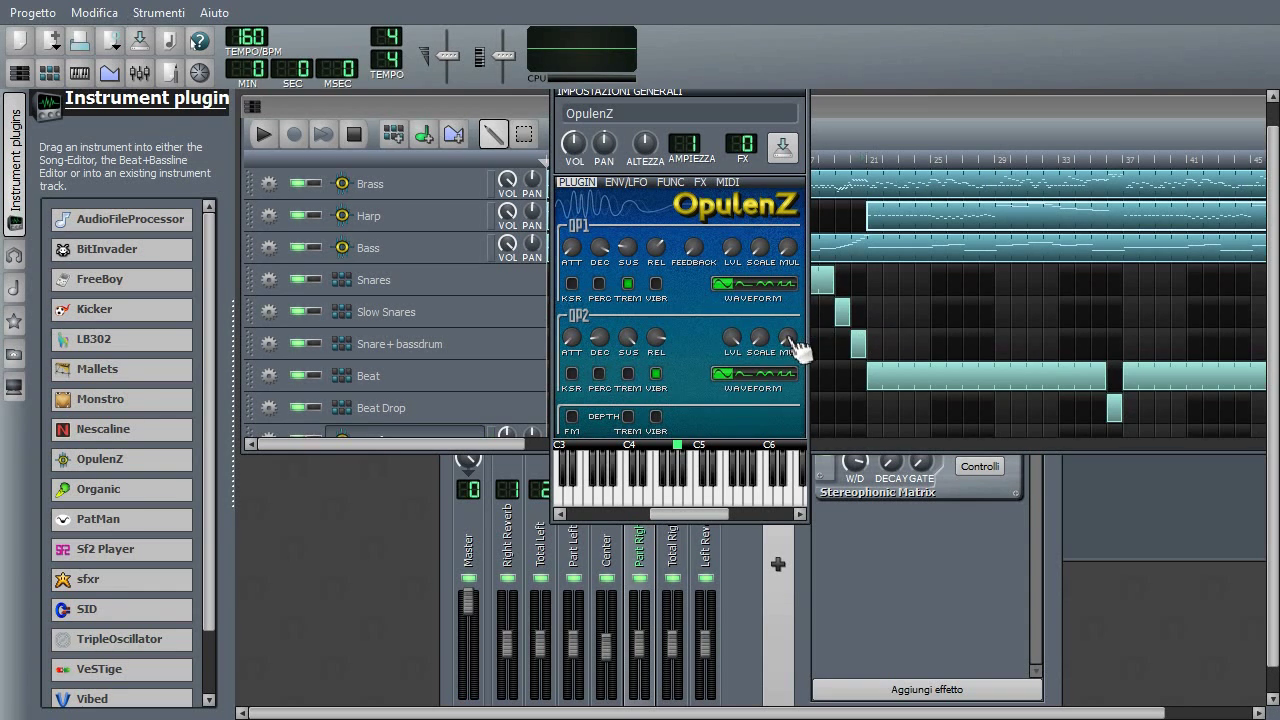
{"action": "key", "text": "u"}
{"action": "scroll", "coordinate": [789, 339], "scroll_direction": "up", "scroll_amount": 1}
{"action": "scroll", "coordinate": [790, 340], "scroll_direction": "up", "scroll_amount": 1}
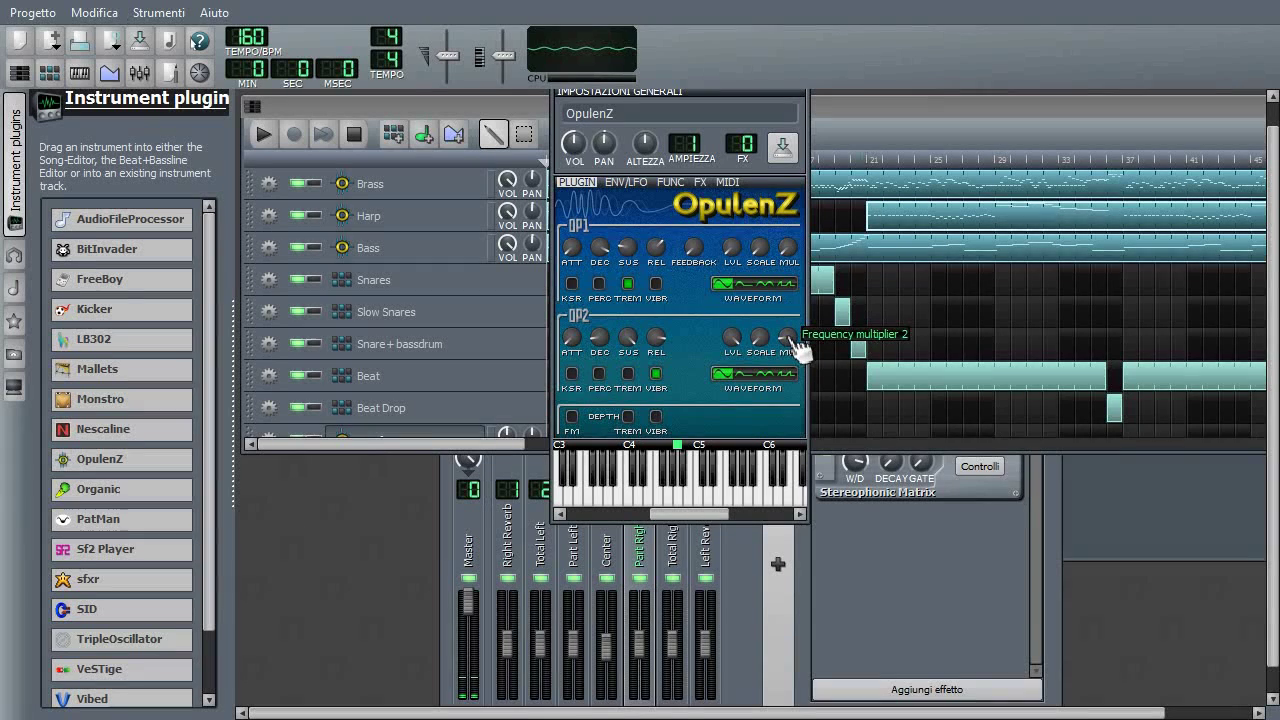
{"action": "scroll", "coordinate": [800, 345], "scroll_direction": "up", "scroll_amount": 1}
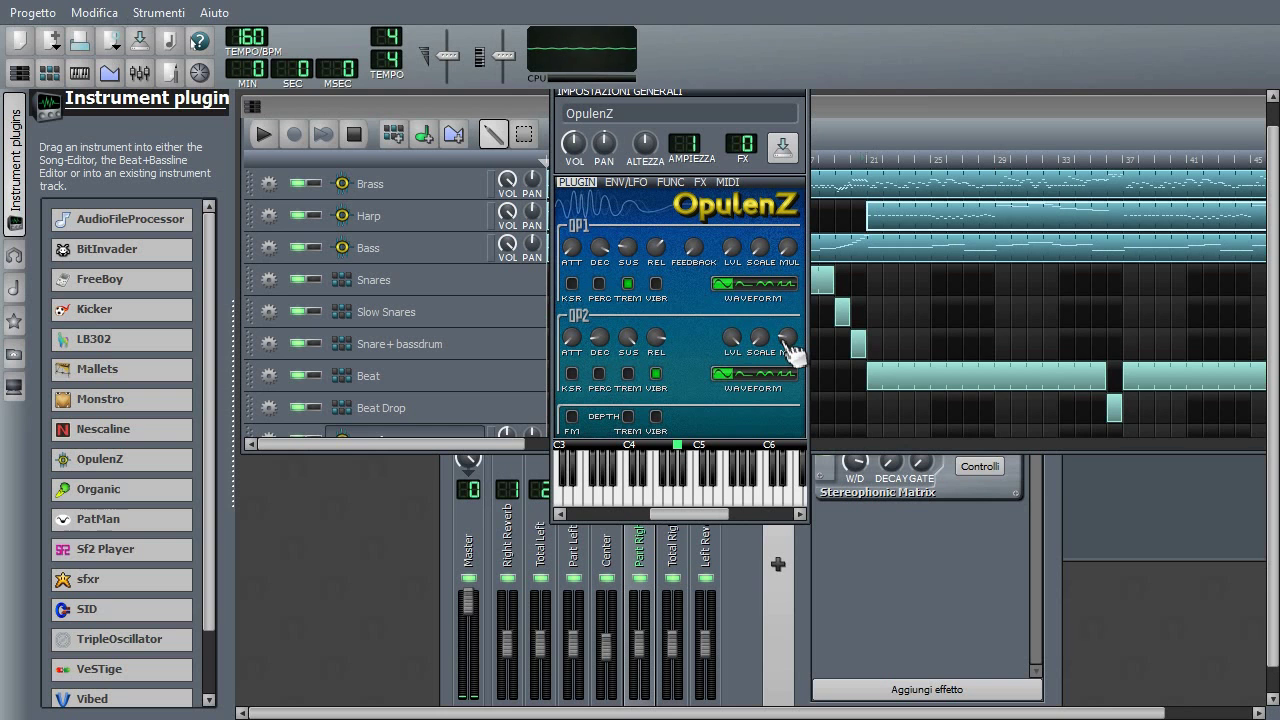
{"action": "scroll", "coordinate": [785, 341], "scroll_direction": "up", "scroll_amount": 1}
{"action": "key", "text": "y"}
{"action": "scroll", "coordinate": [791, 345], "scroll_direction": "up", "scroll_amount": 1}
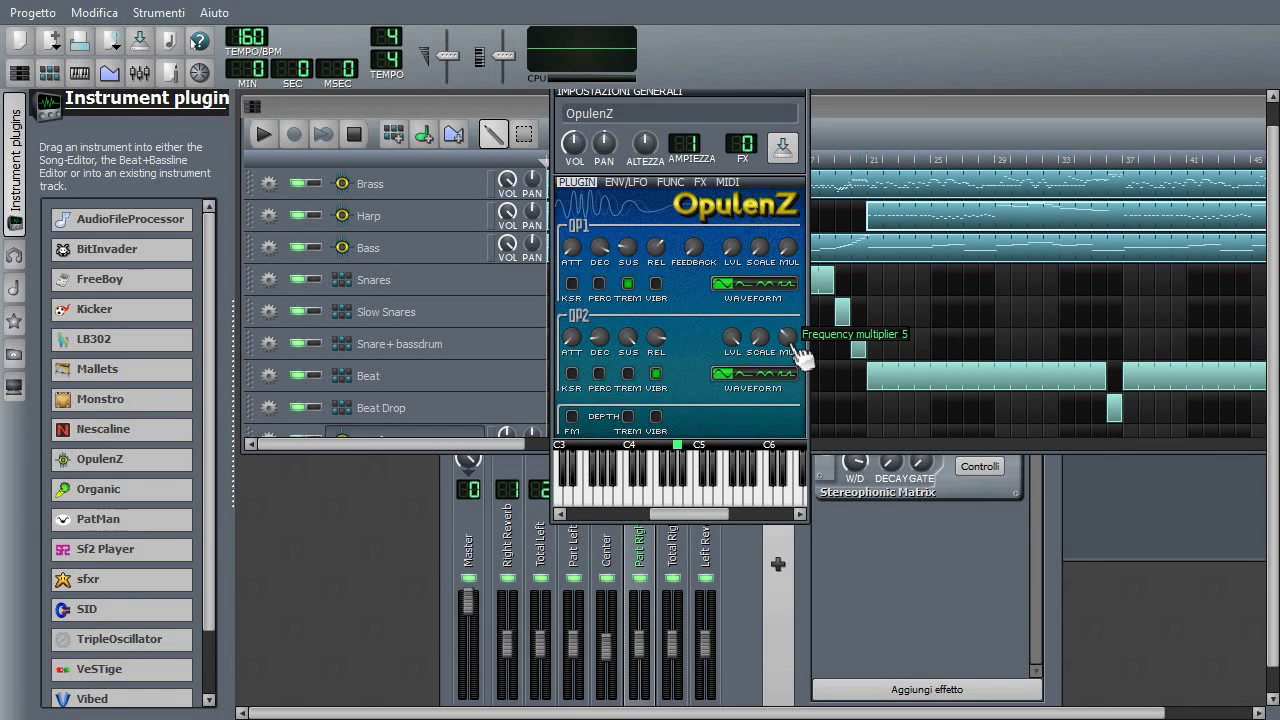
{"action": "key", "text": "y"}
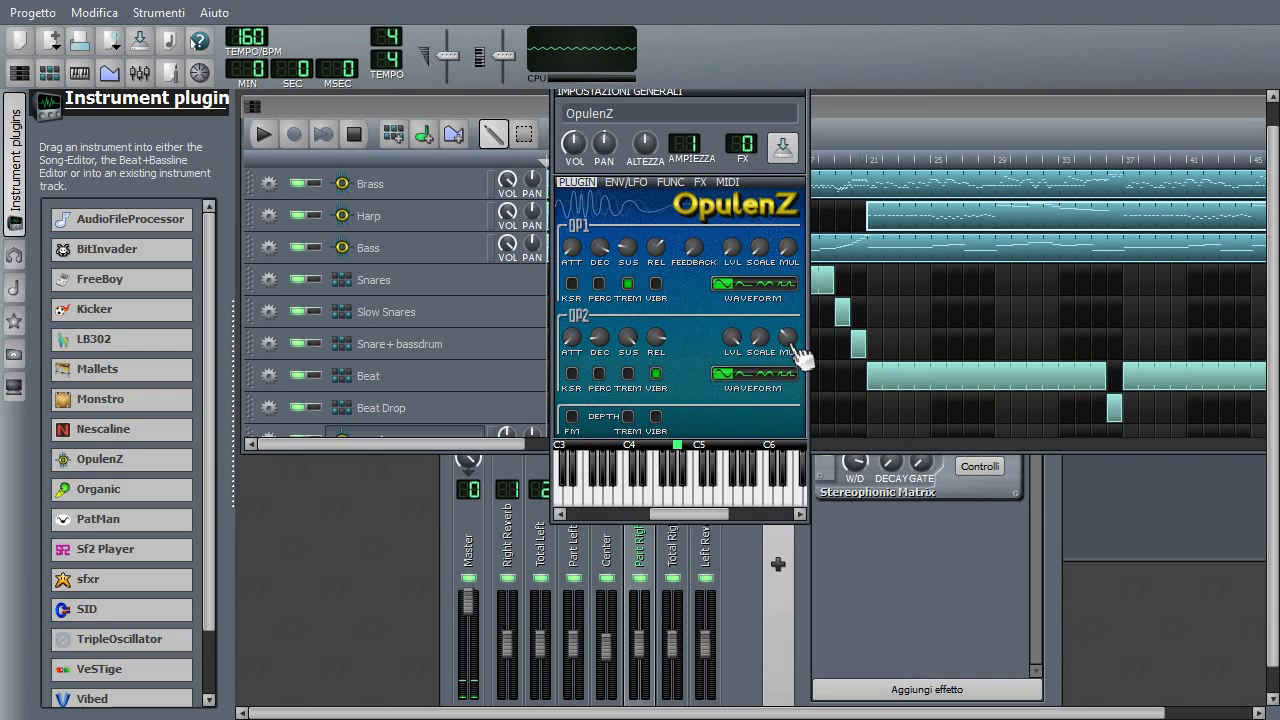
{"action": "scroll", "coordinate": [791, 345], "scroll_direction": "up", "scroll_amount": 1}
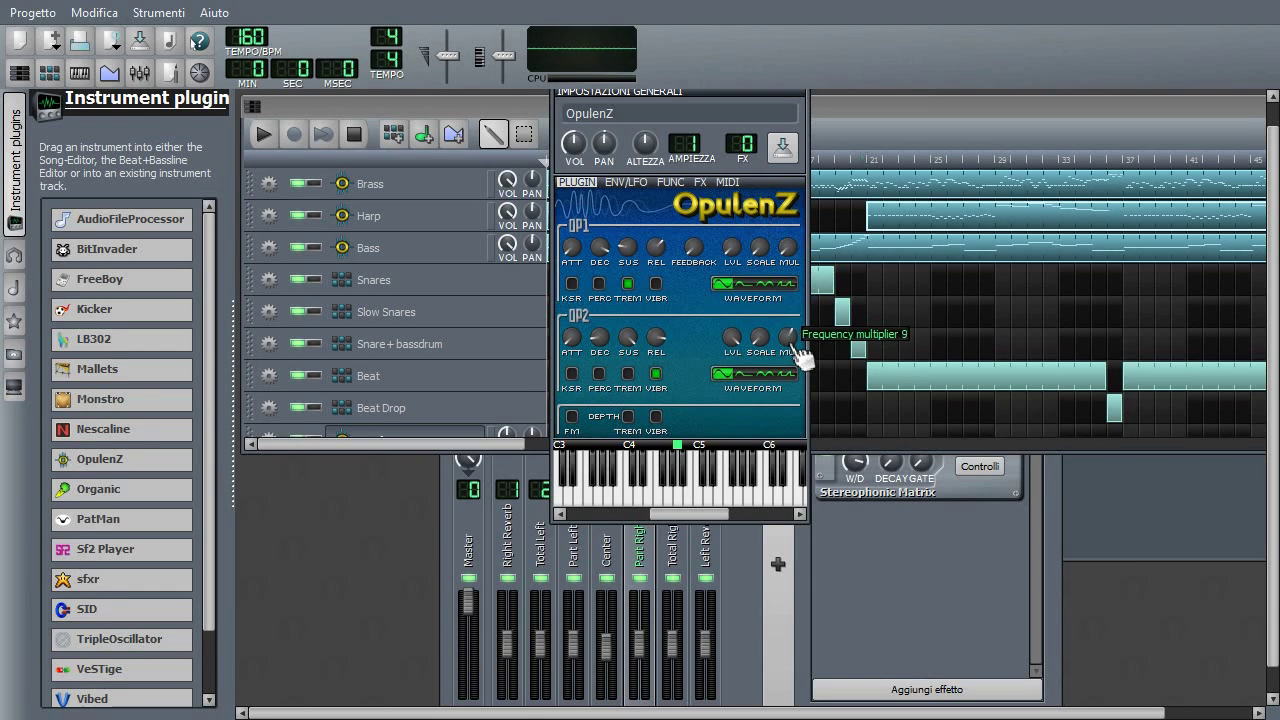
{"action": "scroll", "coordinate": [800, 355], "scroll_direction": "up", "scroll_amount": 2}
Bring OP2's frequency multiplier back down to a low setting
{"action": "left_click_drag", "start_coordinate": [791, 345], "coordinate": [787, 341]}
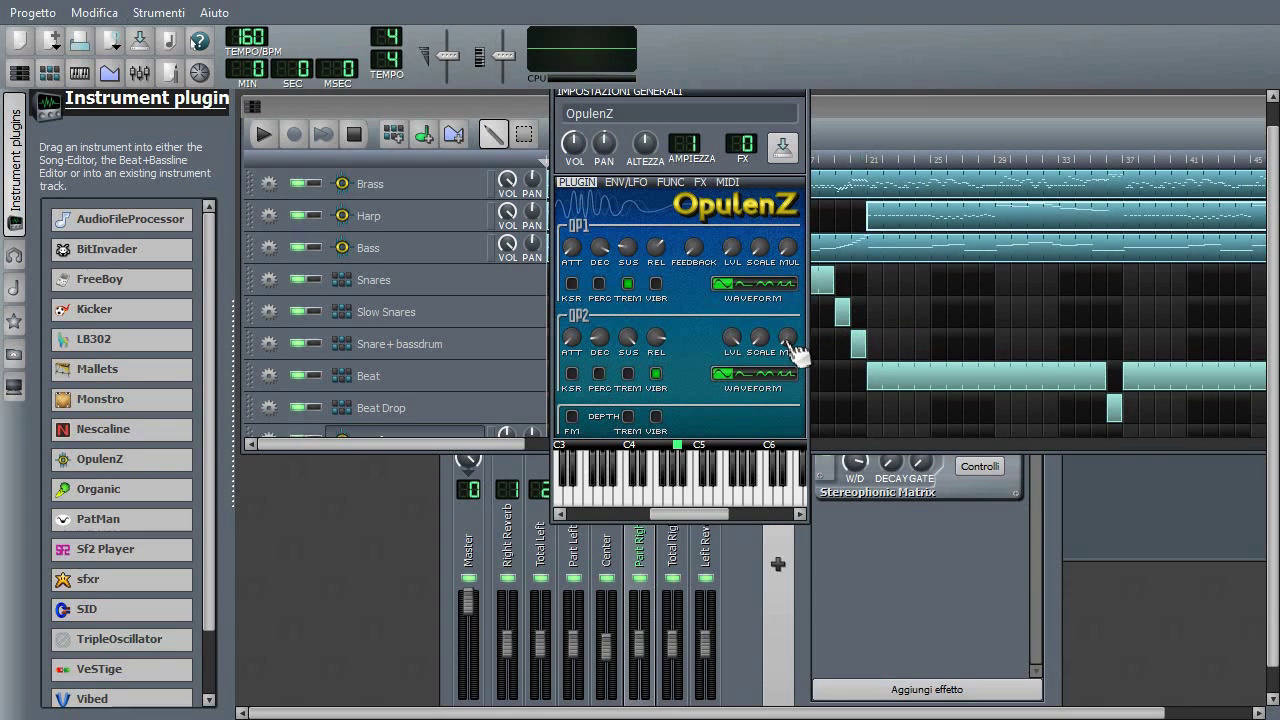
{"action": "scroll", "coordinate": [791, 345], "scroll_direction": "down", "scroll_amount": 1}
{"action": "scroll", "coordinate": [791, 345], "scroll_direction": "up", "scroll_amount": 1}
{"action": "scroll", "coordinate": [797, 352], "scroll_direction": "down", "scroll_amount": 1}
{"action": "left_click_drag", "start_coordinate": [786, 346], "coordinate": [788, 336]}
{"action": "scroll", "coordinate": [795, 346], "scroll_direction": "down", "scroll_amount": 1}
{"action": "left_click", "coordinate": [791, 342]}
Turn on KSR for OP2 and raise its attack while listening to test notes
{"action": "left_click", "coordinate": [573, 374]}
{"action": "scroll", "coordinate": [575, 343], "scroll_direction": "up", "scroll_amount": 4}
{"action": "scroll", "coordinate": [574, 342], "scroll_direction": "down", "scroll_amount": 4}
{"action": "scroll", "coordinate": [590, 350], "scroll_direction": "up", "scroll_amount": 1}
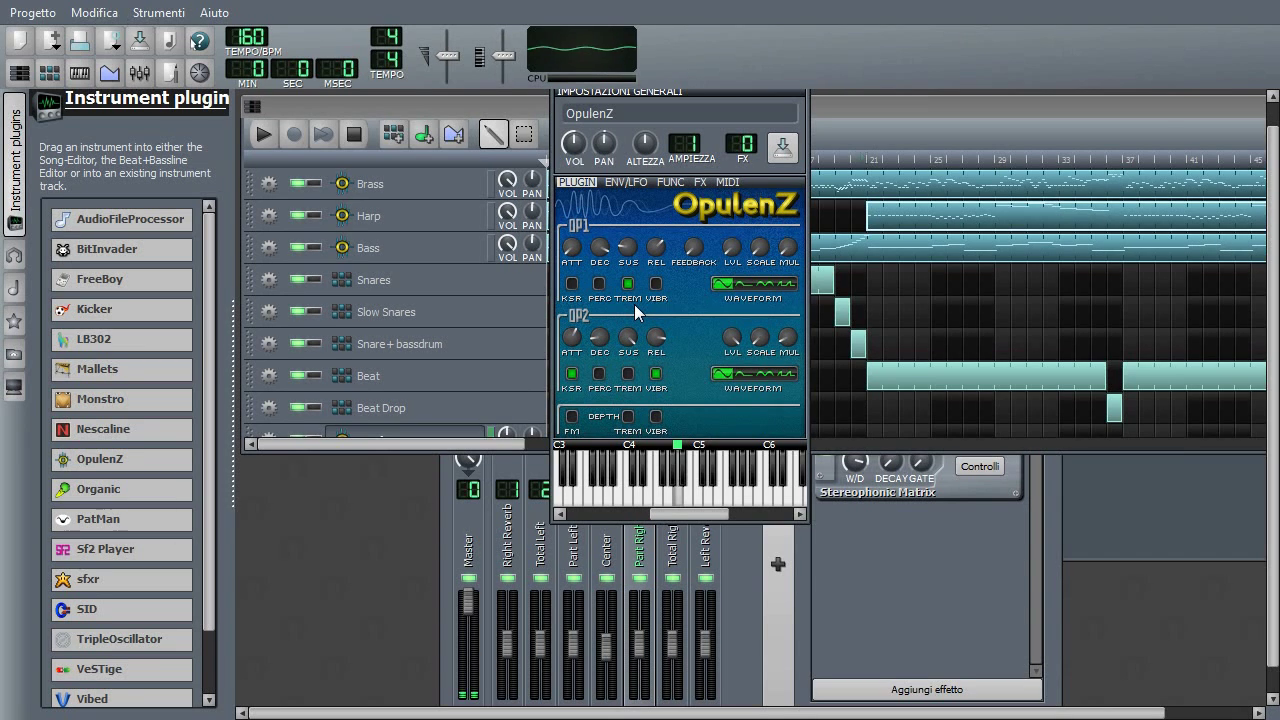
{"action": "scroll", "coordinate": [576, 352], "scroll_direction": "up", "scroll_amount": 6}
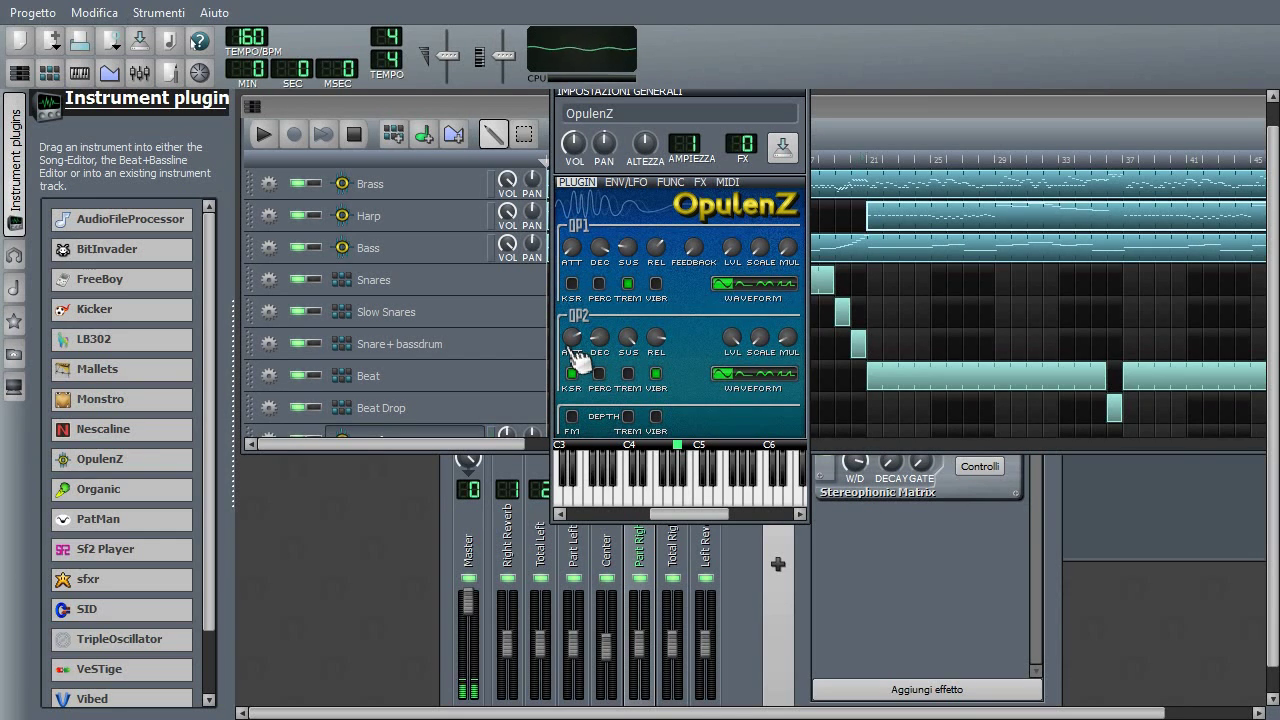
Lower OP2's attack to its minimum, raise its decay, and turn its sustain and release down
{"action": "scroll", "coordinate": [576, 340], "scroll_direction": "down", "scroll_amount": 11}
{"action": "scroll", "coordinate": [626, 340], "scroll_direction": "down", "scroll_amount": 12}
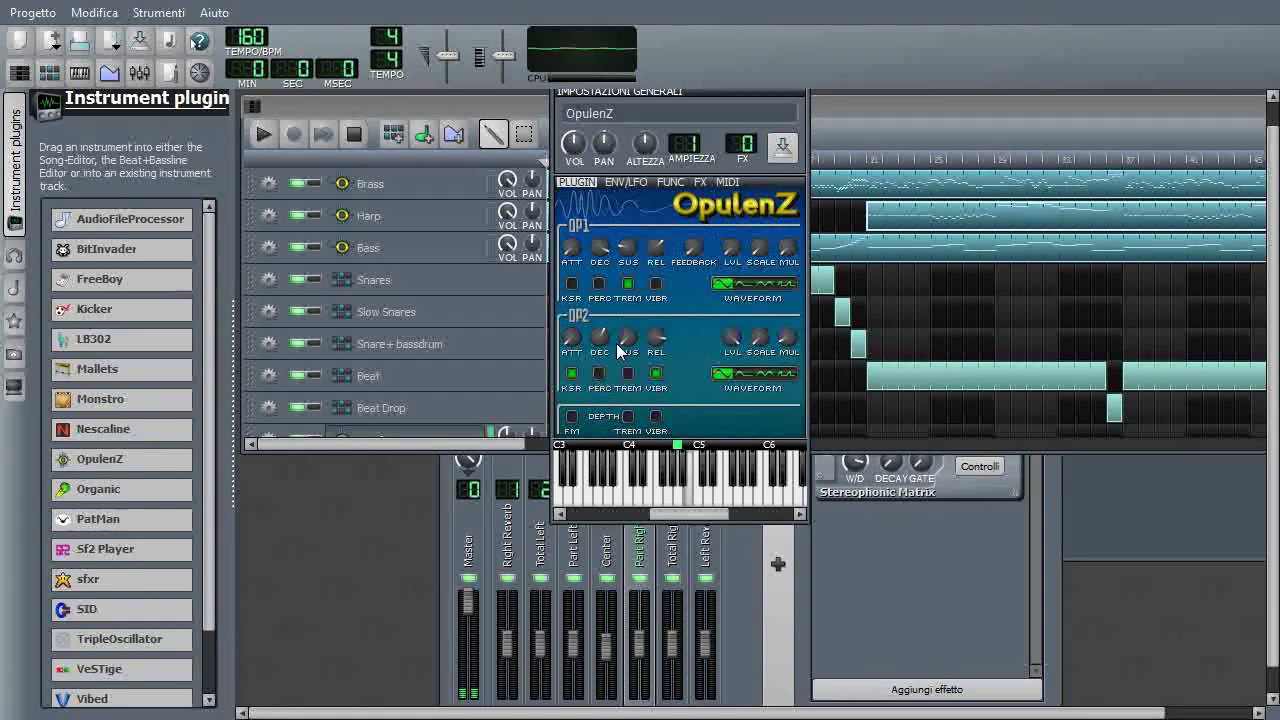
{"action": "scroll", "coordinate": [608, 338], "scroll_direction": "up", "scroll_amount": 3}
{"action": "mouse_move", "coordinate": [660, 352]}
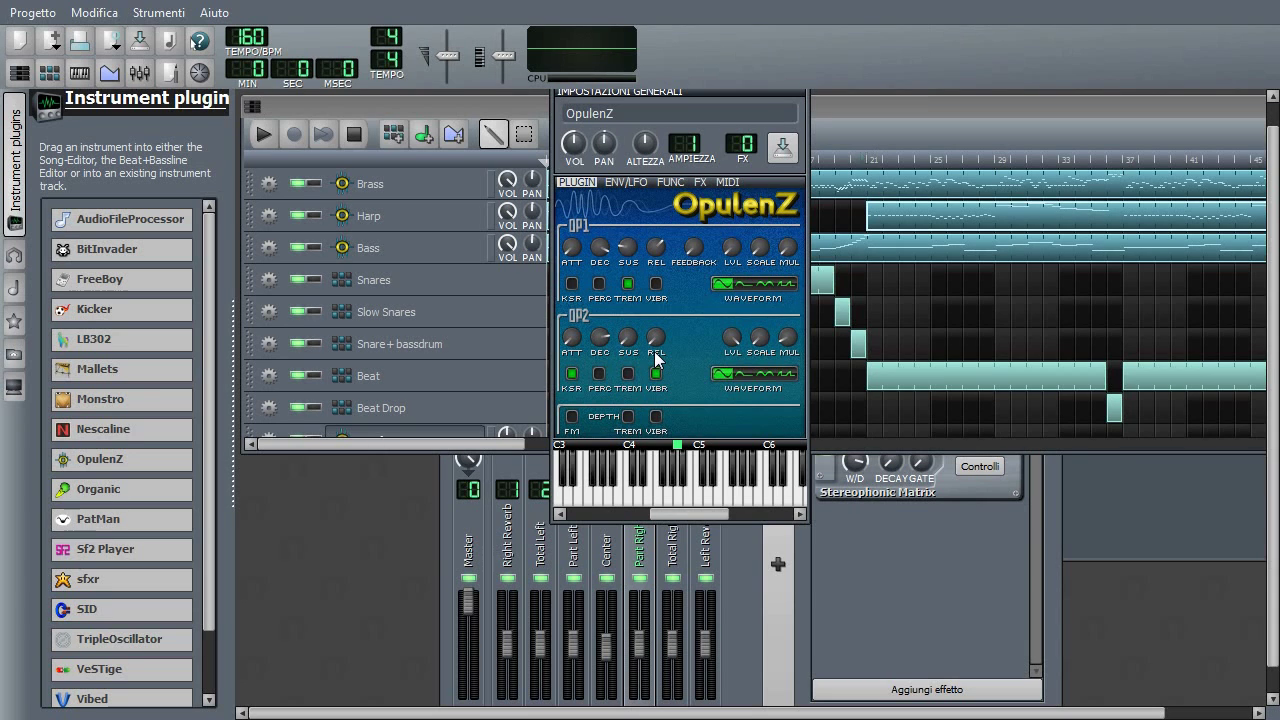
{"action": "mouse_move", "coordinate": [716, 517]}
{"action": "left_mouse_down"}
{"action": "mouse_move", "coordinate": [676, 517]}
{"action": "mouse_move", "coordinate": [750, 507]}
{"action": "mouse_move", "coordinate": [708, 515]}
{"action": "left_mouse_up"}
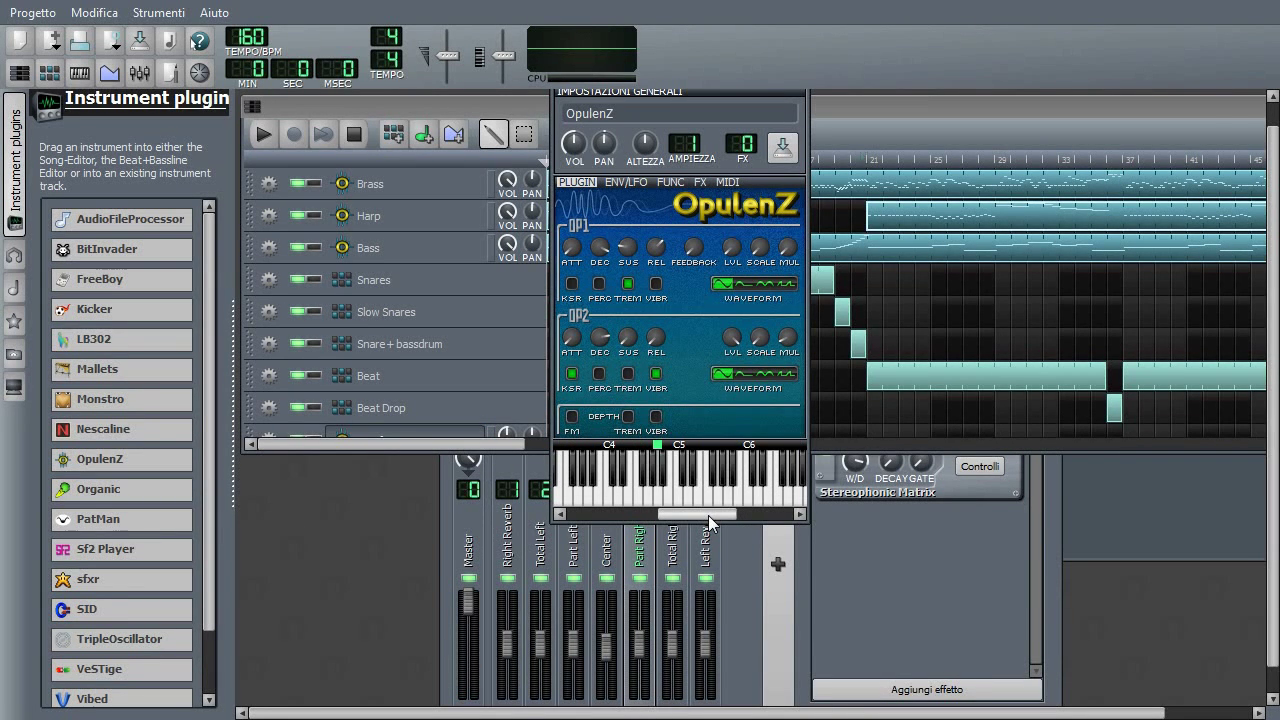
Switch OP2 from KSR to PERC and adjust its release, playing test notes to compare the sound
{"action": "left_click", "coordinate": [571, 373]}
{"action": "key", "text": "y"}
{"action": "key", "text": "y"}
{"action": "key", "text": "y"}
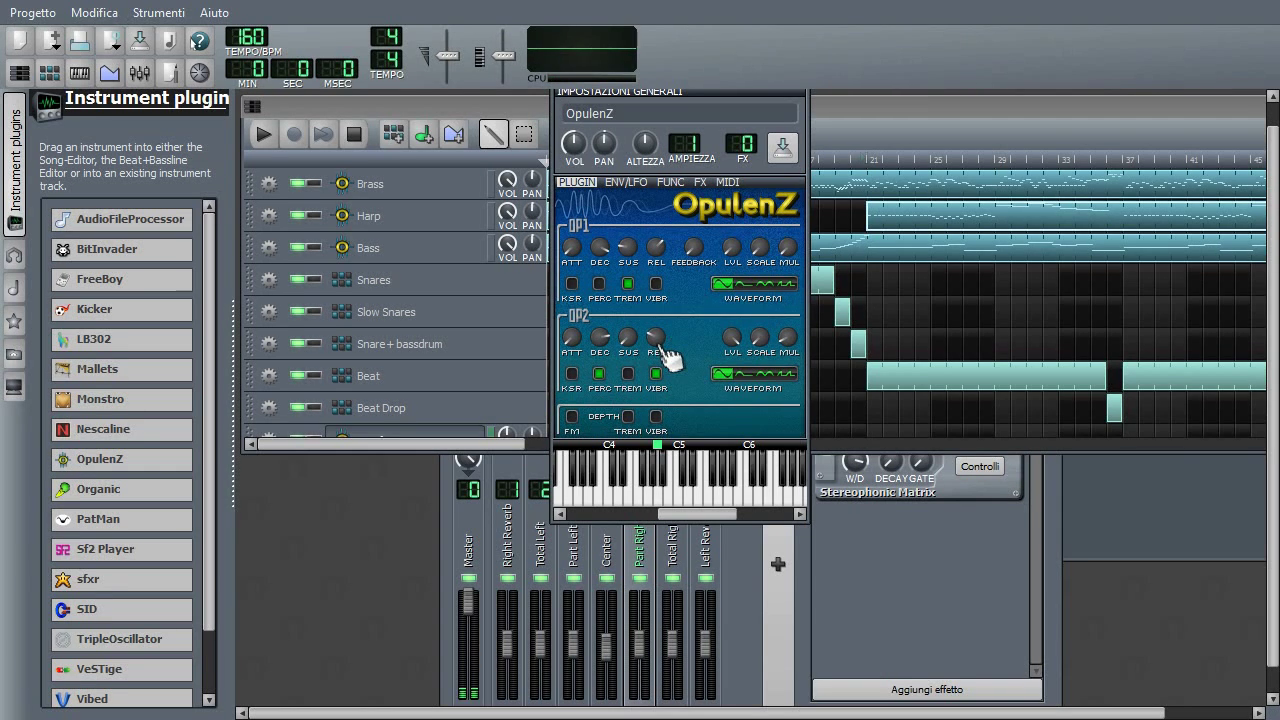
{"action": "scroll", "coordinate": [660, 347], "scroll_direction": "up", "scroll_amount": 6}
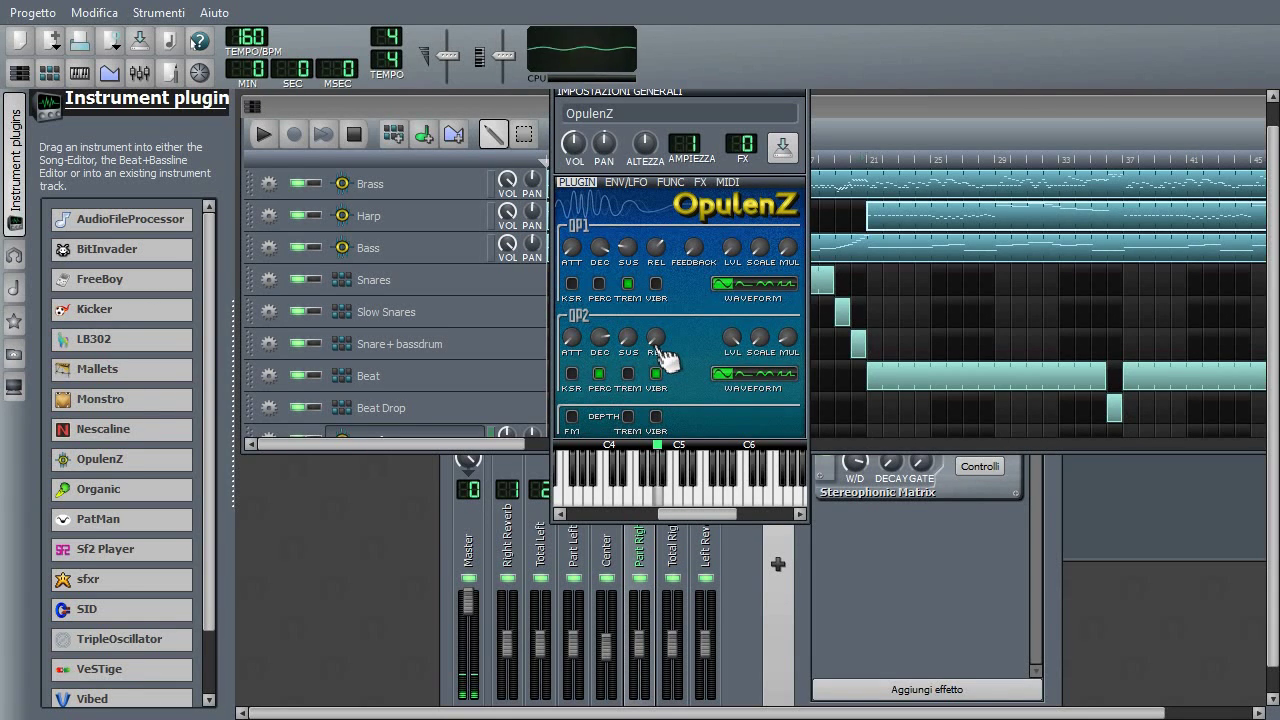
{"action": "left_click_drag", "start_coordinate": [656, 347], "coordinate": [650, 340]}
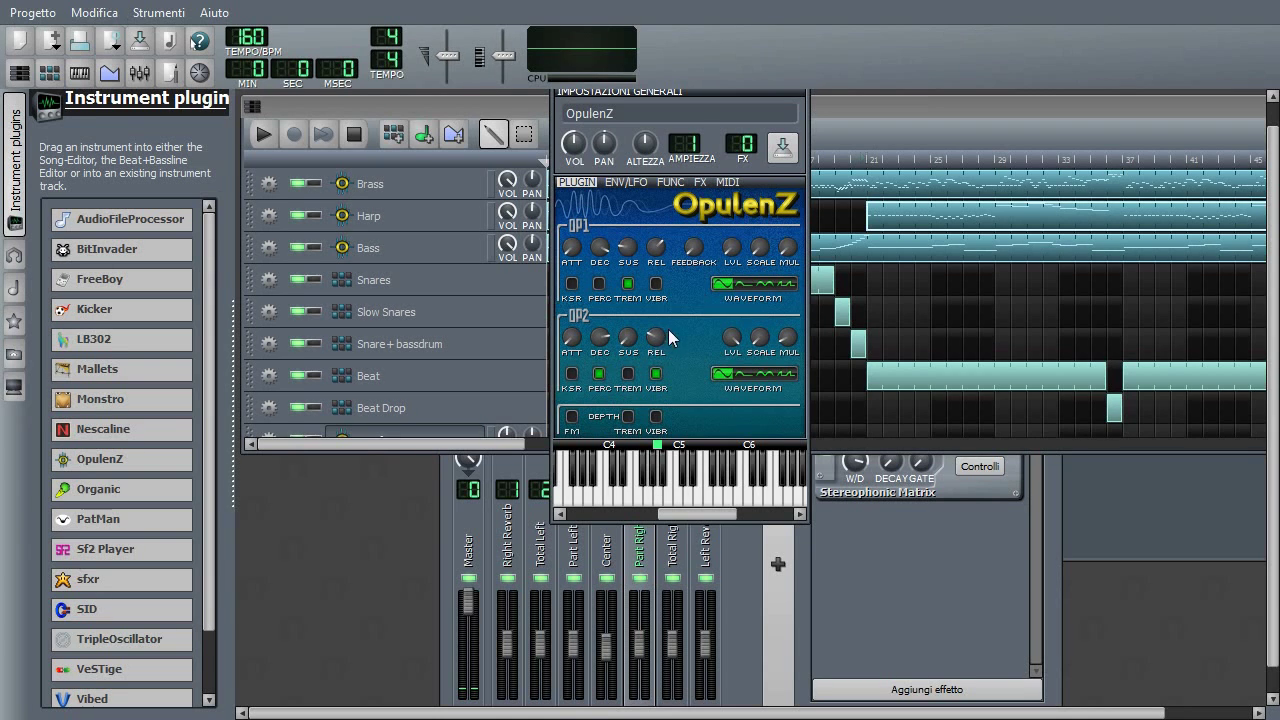
Turn off PERC and VIBR and turn on TREM for OP2, and turn off TREM for OP1
{"action": "mouse_move", "coordinate": [630, 340]}
{"action": "left_click", "coordinate": [599, 373]}
{"action": "left_click", "coordinate": [628, 374]}
{"action": "left_click", "coordinate": [656, 374]}
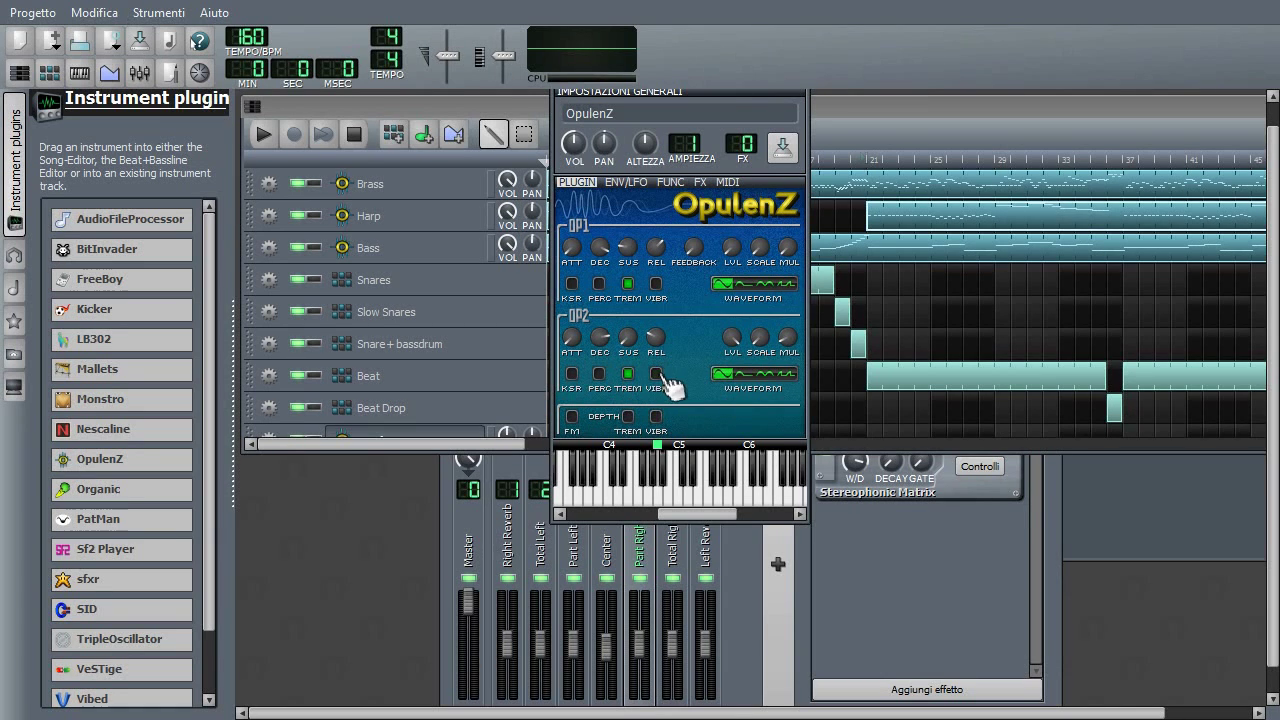
{"action": "left_click", "coordinate": [629, 284]}
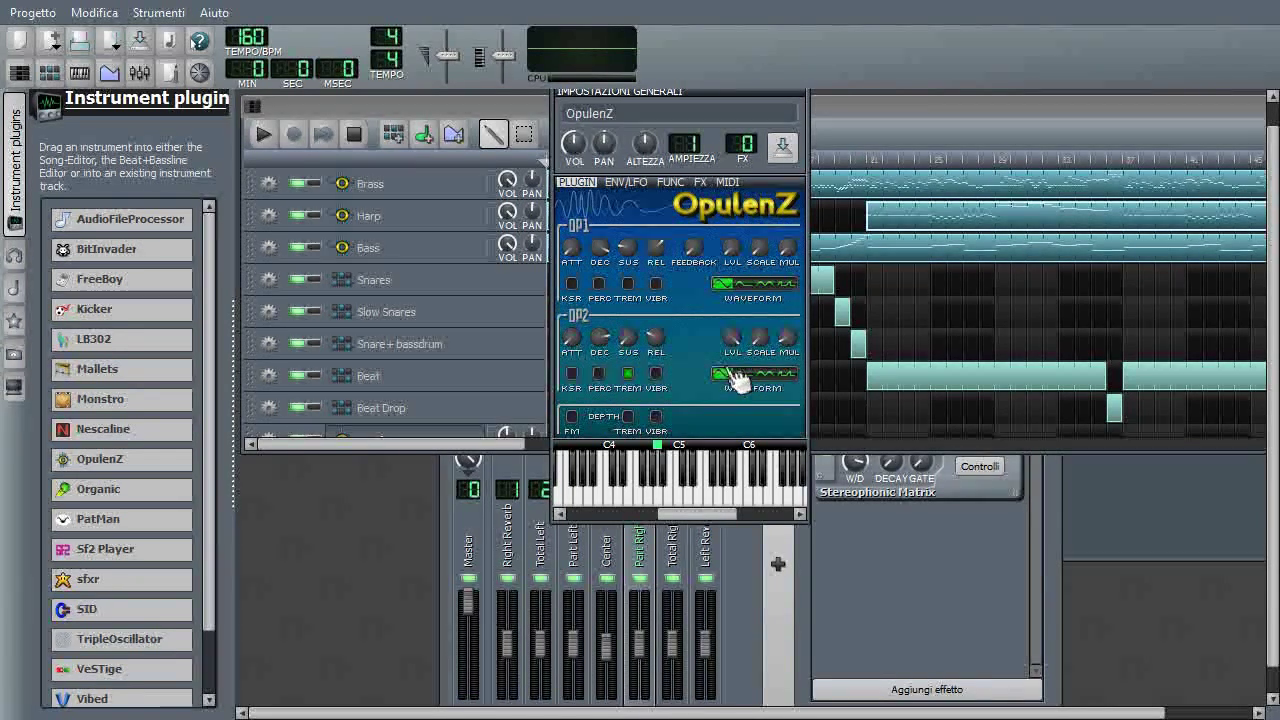
Switch OP2 from TREM to VIBR, enable the tremolo and vibrato depth options, and play a test note
{"action": "left_click", "coordinate": [628, 374]}
{"action": "left_click", "coordinate": [656, 374]}
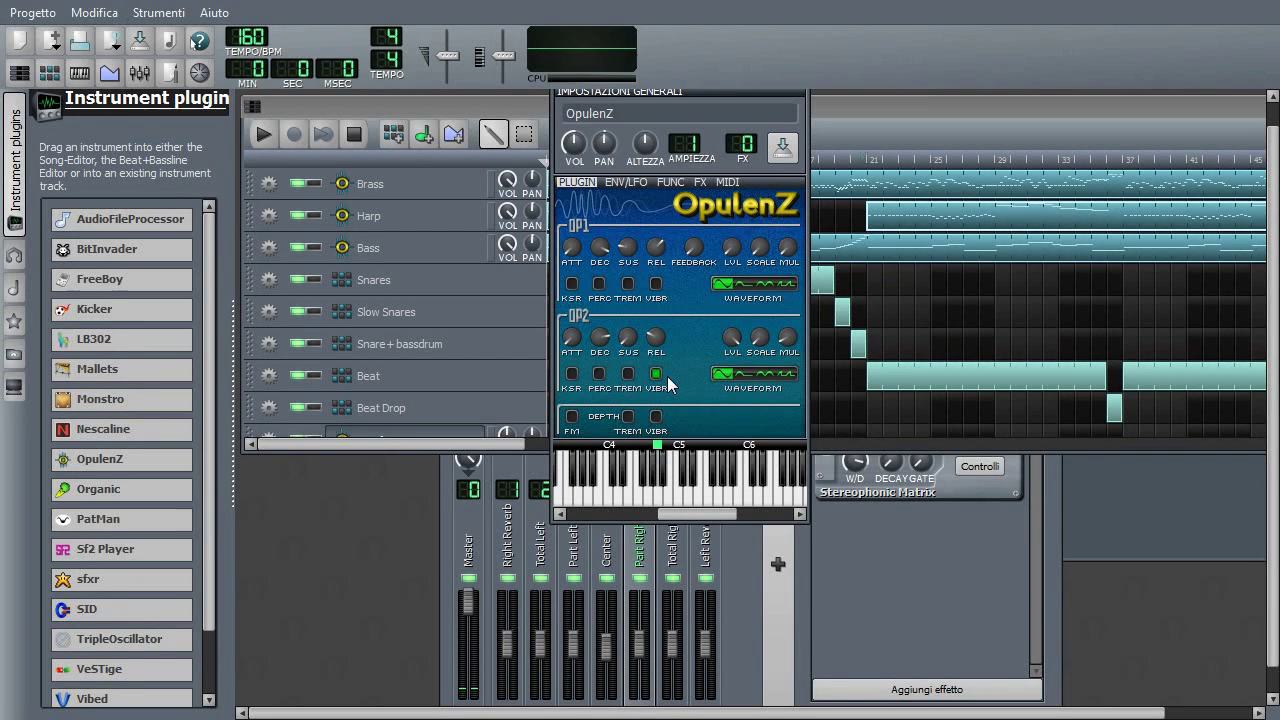
{"action": "left_click", "coordinate": [630, 418]}
{"action": "key", "text": "y"}
Turn off VIBR for OP2 and briefly enable TREM to hear a test note, leaving both off
{"action": "left_click", "coordinate": [656, 375]}
{"action": "left_click", "coordinate": [630, 375]}
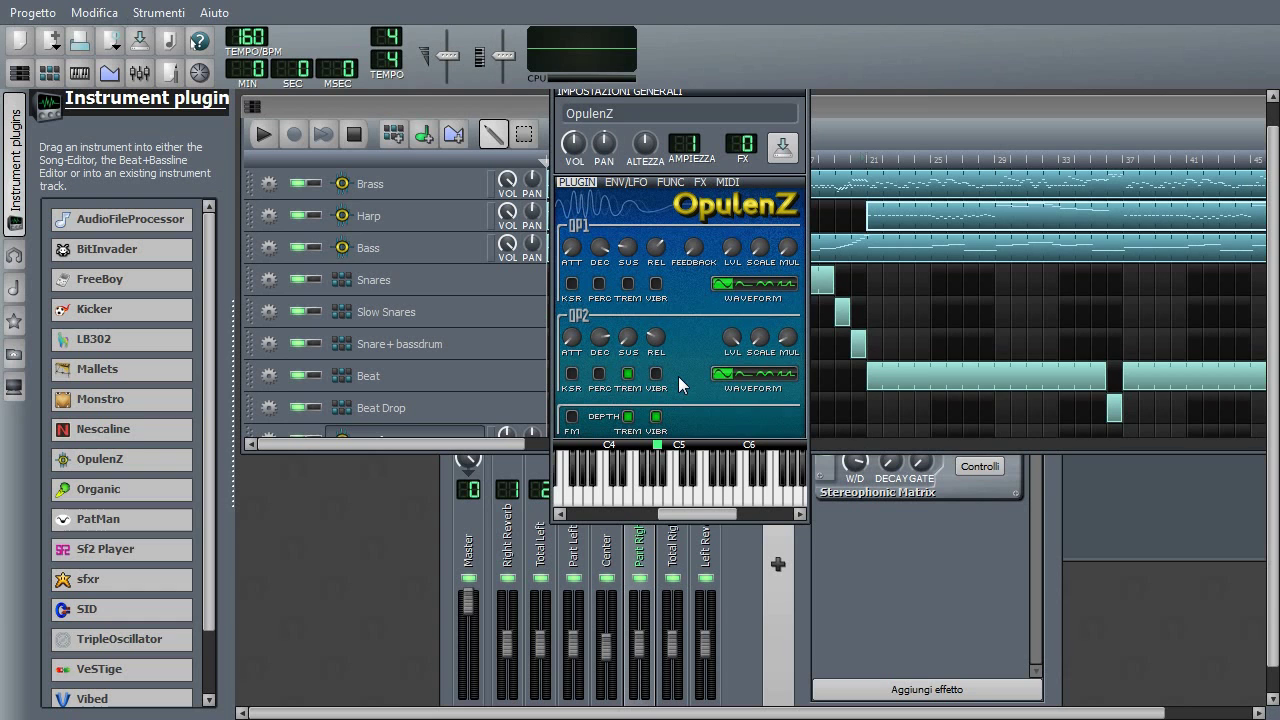
{"action": "key", "text": "i"}
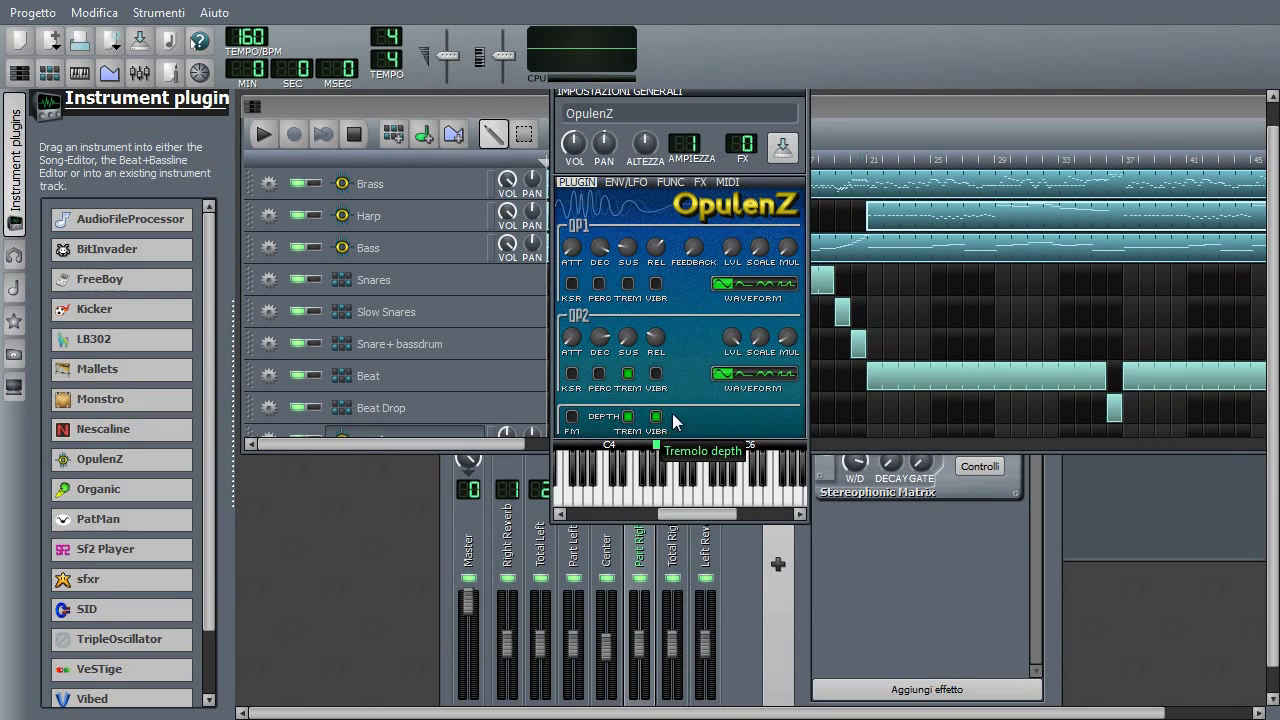
{"action": "left_click", "coordinate": [629, 374]}
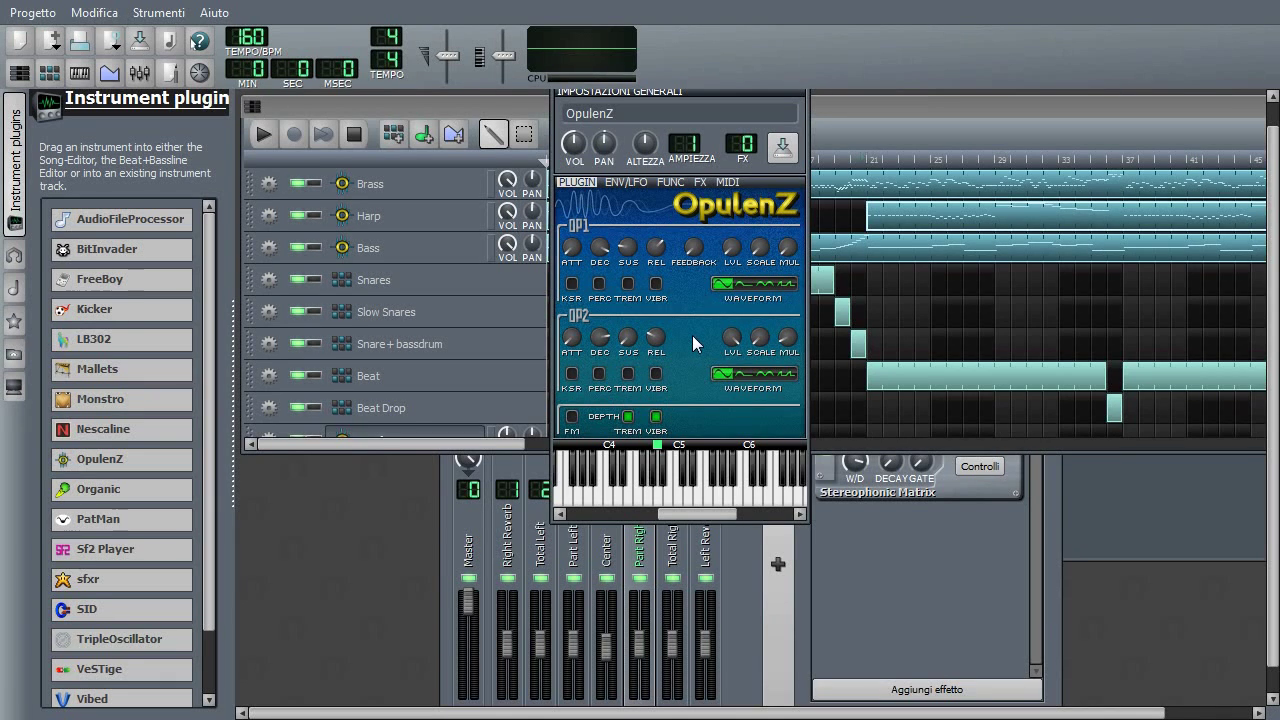
Turn on FM in OpulenZ and adjust OP1's level, playing test notes to hear the modulation
{"action": "left_click", "coordinate": [572, 416]}
{"action": "mouse_move", "coordinate": [740, 262]}
{"action": "key", "text": "y"}
{"action": "key", "text": "y"}
{"action": "left_click_drag", "start_coordinate": [738, 255], "coordinate": [738, 235]}
{"action": "key", "text": "t"}
{"action": "key", "text": "y"}
{"action": "key", "text": "w"}
Adjust OP1's decay and sustain, and play a run of low test notes
{"action": "mouse_move", "coordinate": [612, 255]}
{"action": "key", "text": "n"}
{"action": "key", "text": "b"}
{"action": "key", "text": "x"}
{"action": "key", "text": "c"}
{"action": "key", "text": "v"}
{"action": "key", "text": "z"}
{"action": "key", "text": "x"}
Adjust the scale and frequency multiplier of OP1
{"action": "left_click_drag", "start_coordinate": [759, 249], "coordinate": [760, 251]}
{"action": "scroll", "coordinate": [766, 258], "scroll_direction": "down", "scroll_amount": 3}
{"action": "mouse_move", "coordinate": [797, 258]}
{"action": "scroll", "coordinate": [797, 258], "scroll_direction": "down", "scroll_amount": 4}
Try the fourth waveform on OP1 and the fourth and third on OP2, returning each operator to its first waveform
{"action": "left_click", "coordinate": [789, 285]}
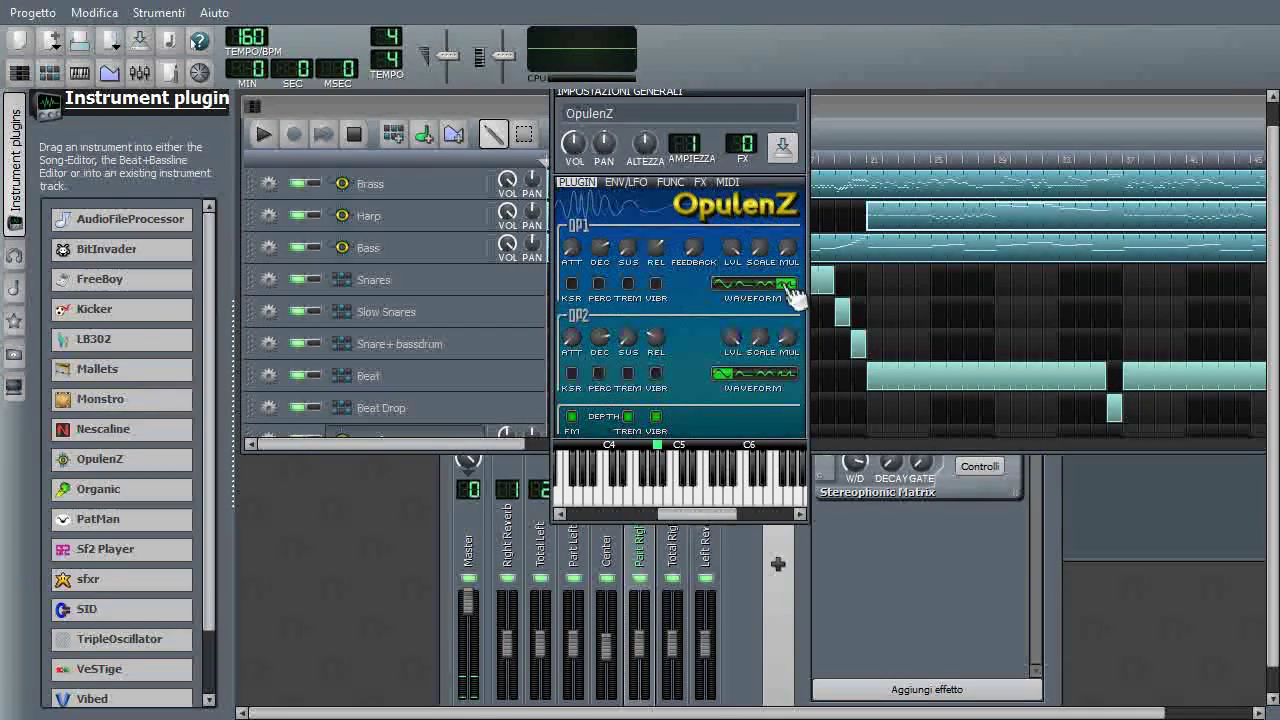
{"action": "left_click", "coordinate": [722, 285]}
{"action": "left_click", "coordinate": [790, 374]}
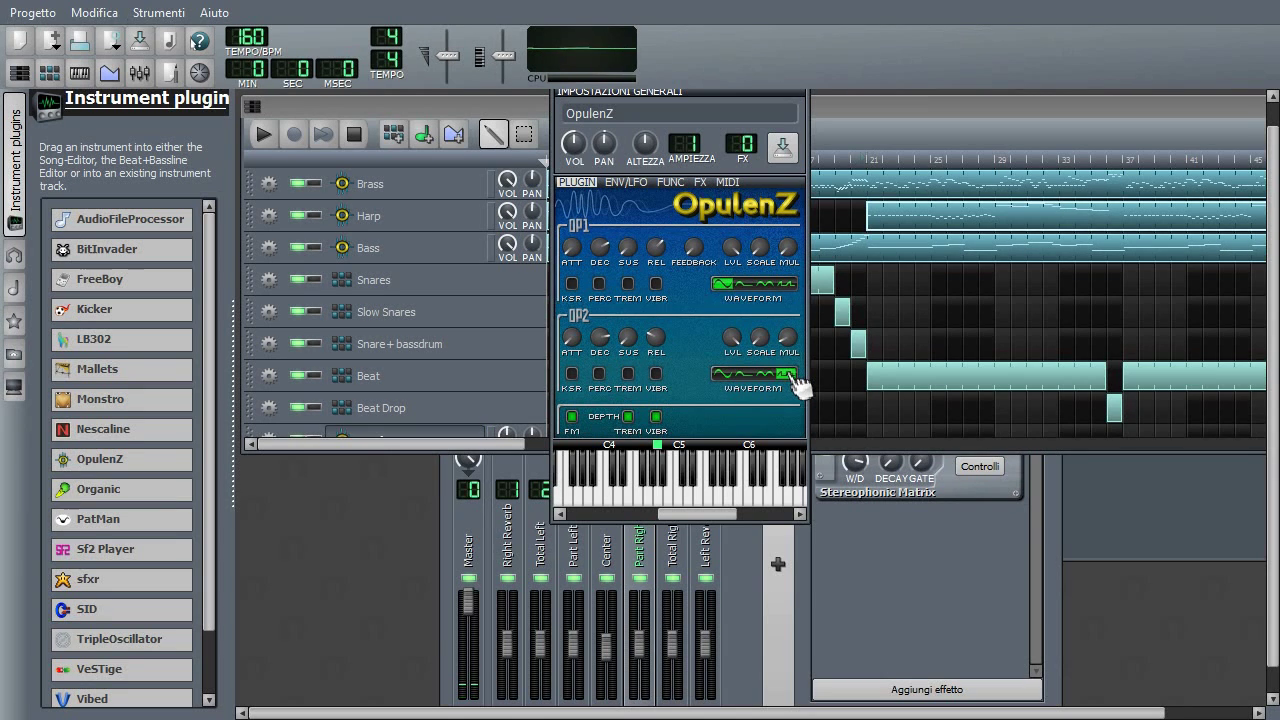
{"action": "left_click", "coordinate": [772, 377]}
{"action": "left_click", "coordinate": [728, 377]}
Open the Brass track's OpulenZ instrument and set its OP1 to the second waveform
{"action": "left_click", "coordinate": [436, 190]}
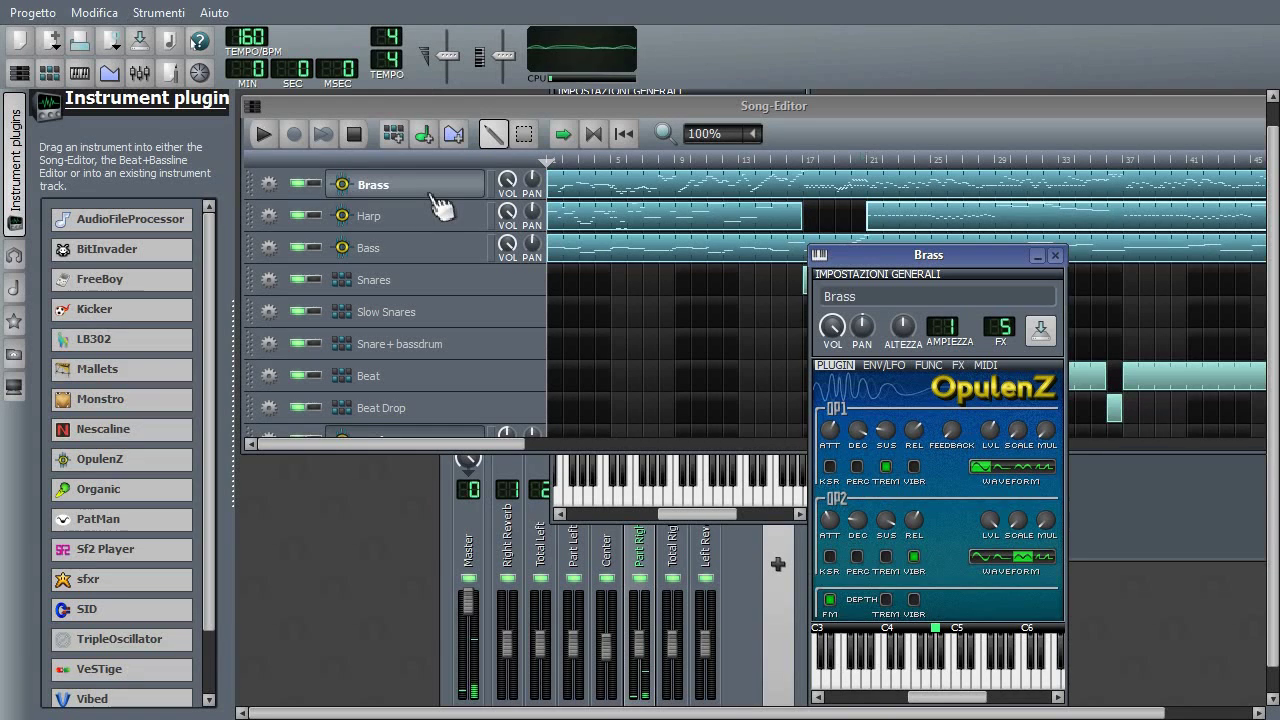
{"action": "left_click", "coordinate": [999, 466]}
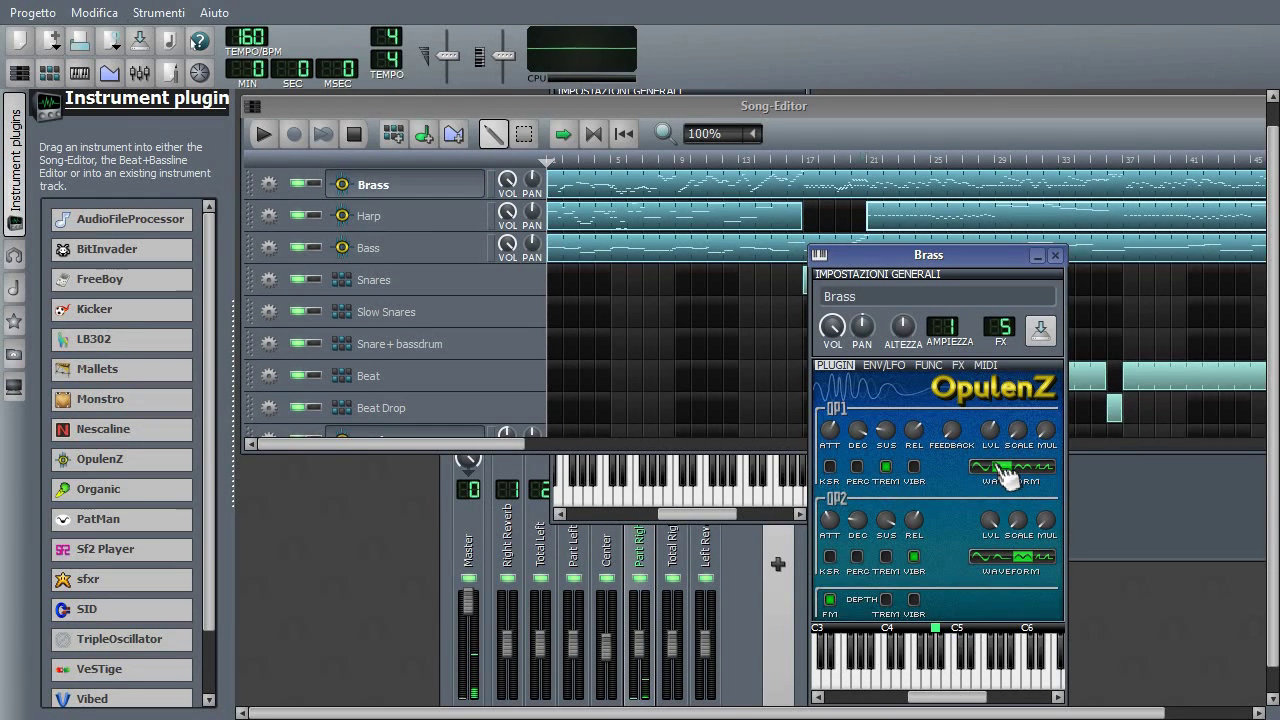
Try the third and fourth waveforms on the Brass OP1, return it to the first waveform and close the instrument
{"action": "left_click", "coordinate": [1025, 470]}
{"action": "left_click", "coordinate": [1050, 470]}
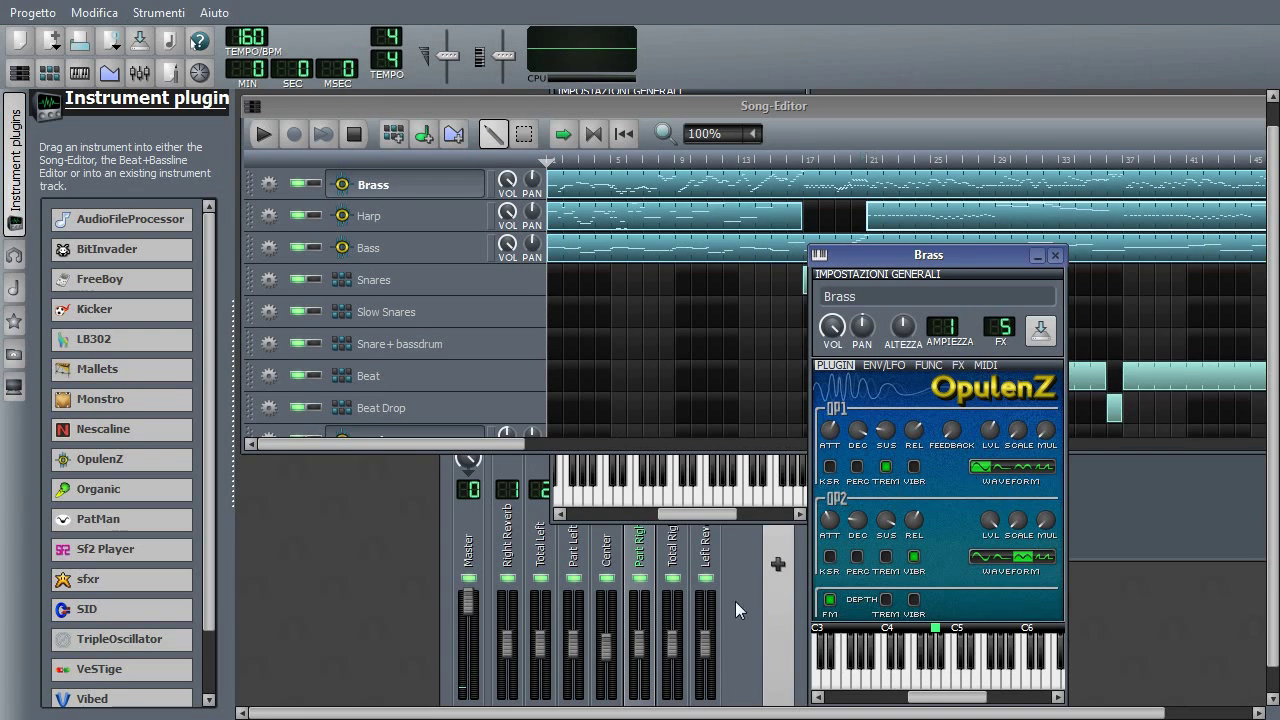
{"action": "left_click", "coordinate": [1055, 255]}
Audition different amounts of OP1 feedback on the new OpulenZ track
{"action": "left_click", "coordinate": [805, 514]}
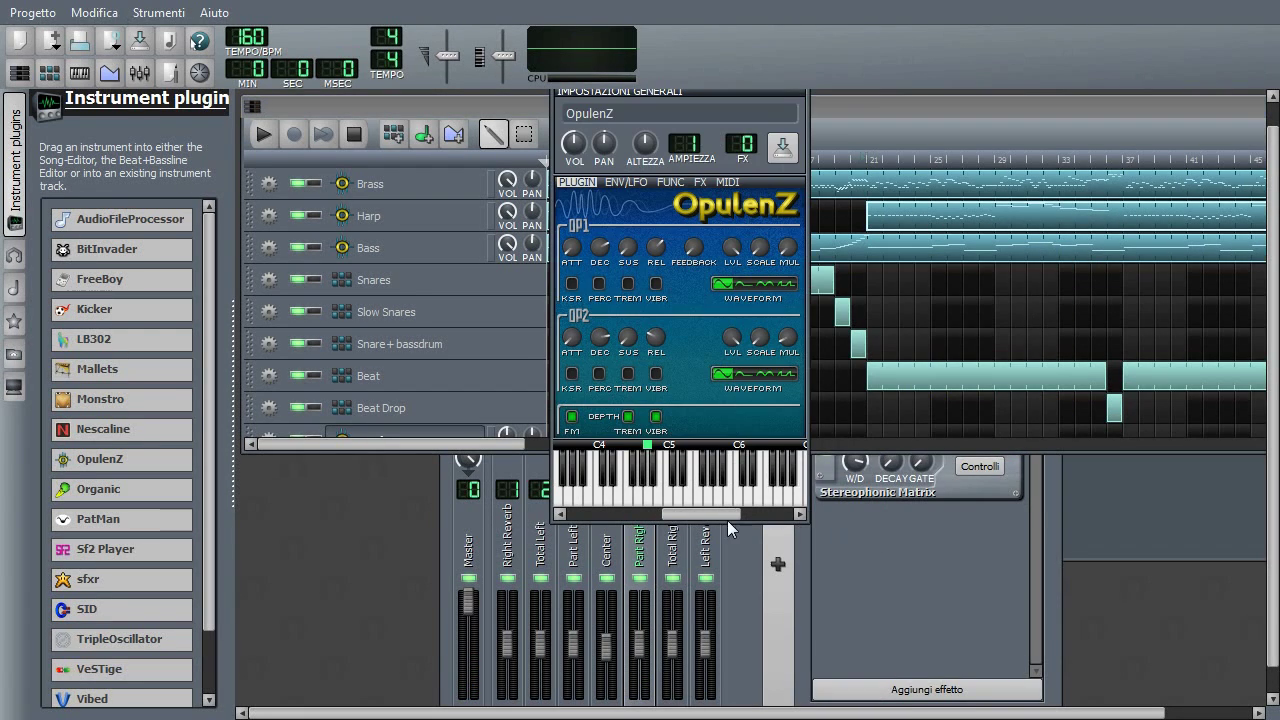
{"action": "left_click_drag", "start_coordinate": [718, 509], "coordinate": [701, 510]}
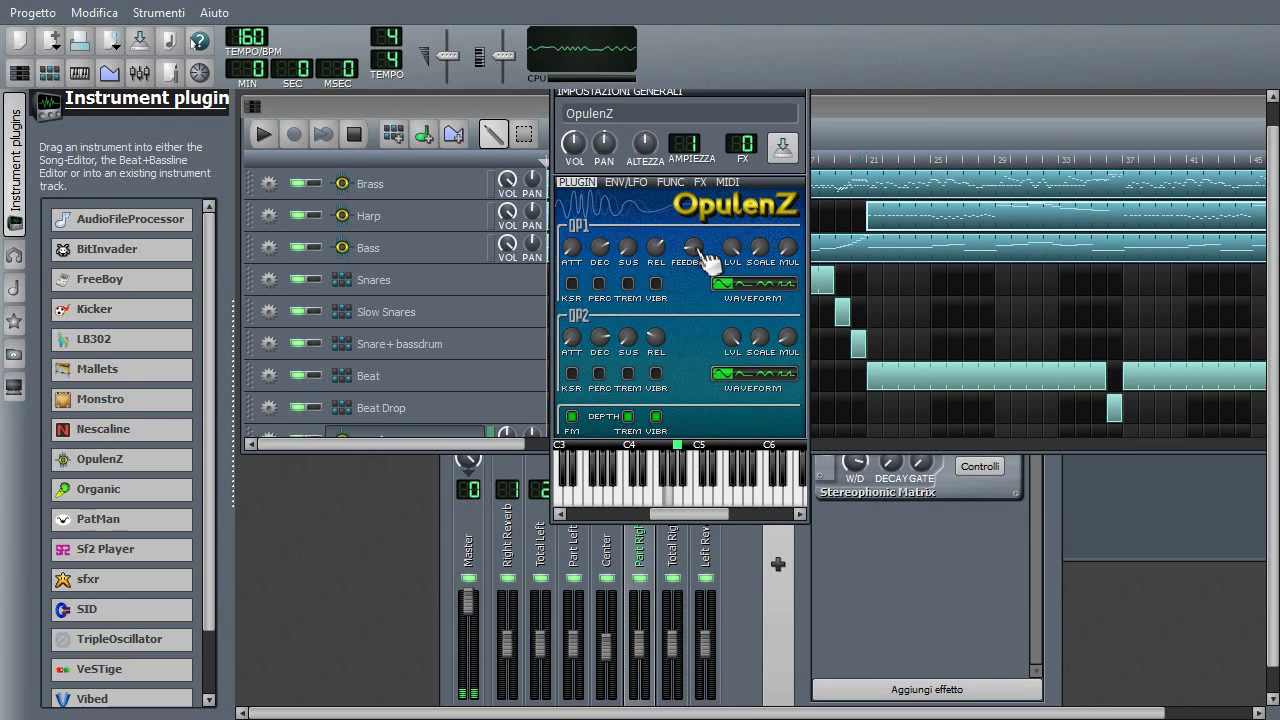
{"action": "scroll", "coordinate": [700, 251], "scroll_direction": "up", "scroll_amount": 2}
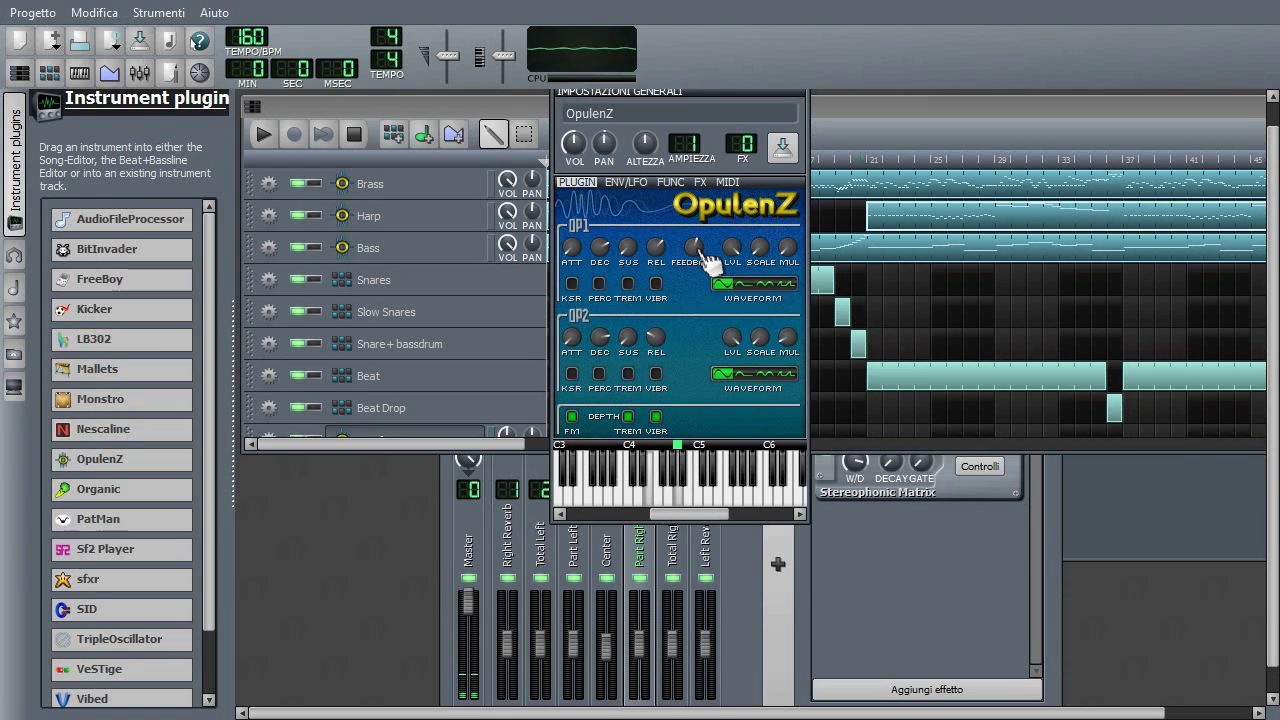
{"action": "scroll", "coordinate": [698, 254], "scroll_direction": "up", "scroll_amount": 3}
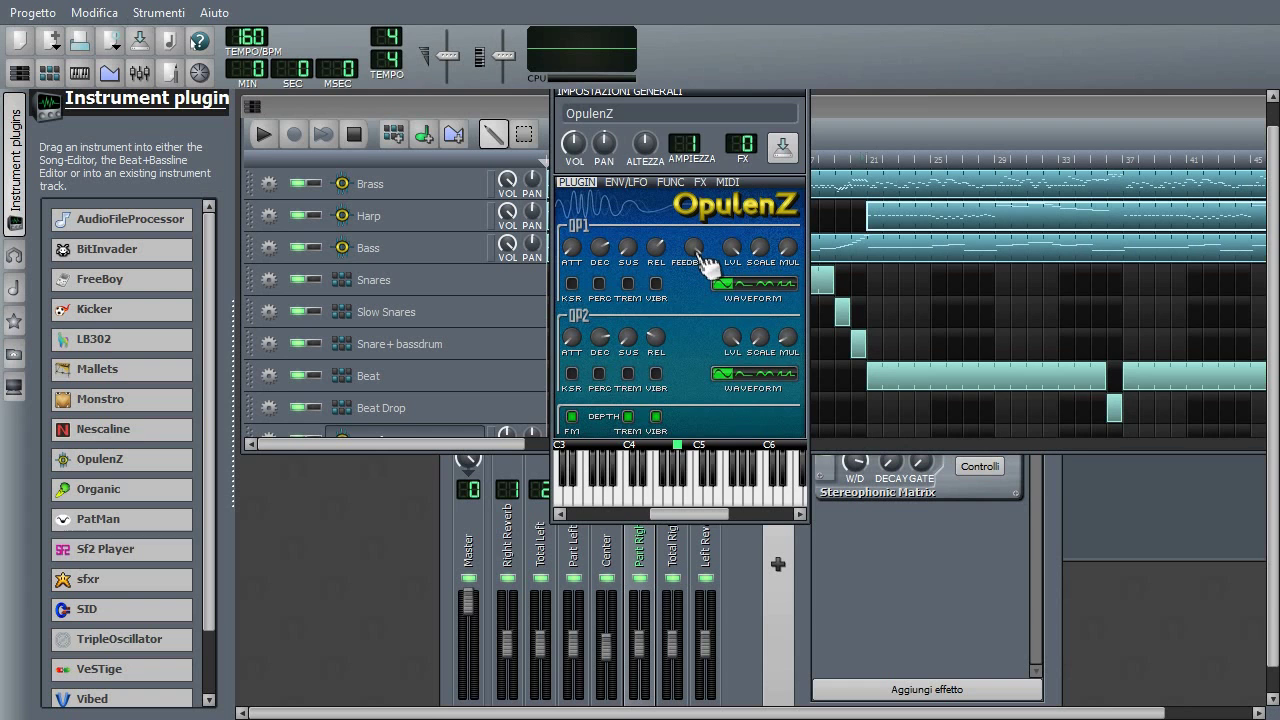
Open the Beat+Bassline Editor, reposition it, and inspect the Snare instrument's OpulenZ settings
{"action": "left_click", "coordinate": [470, 312]}
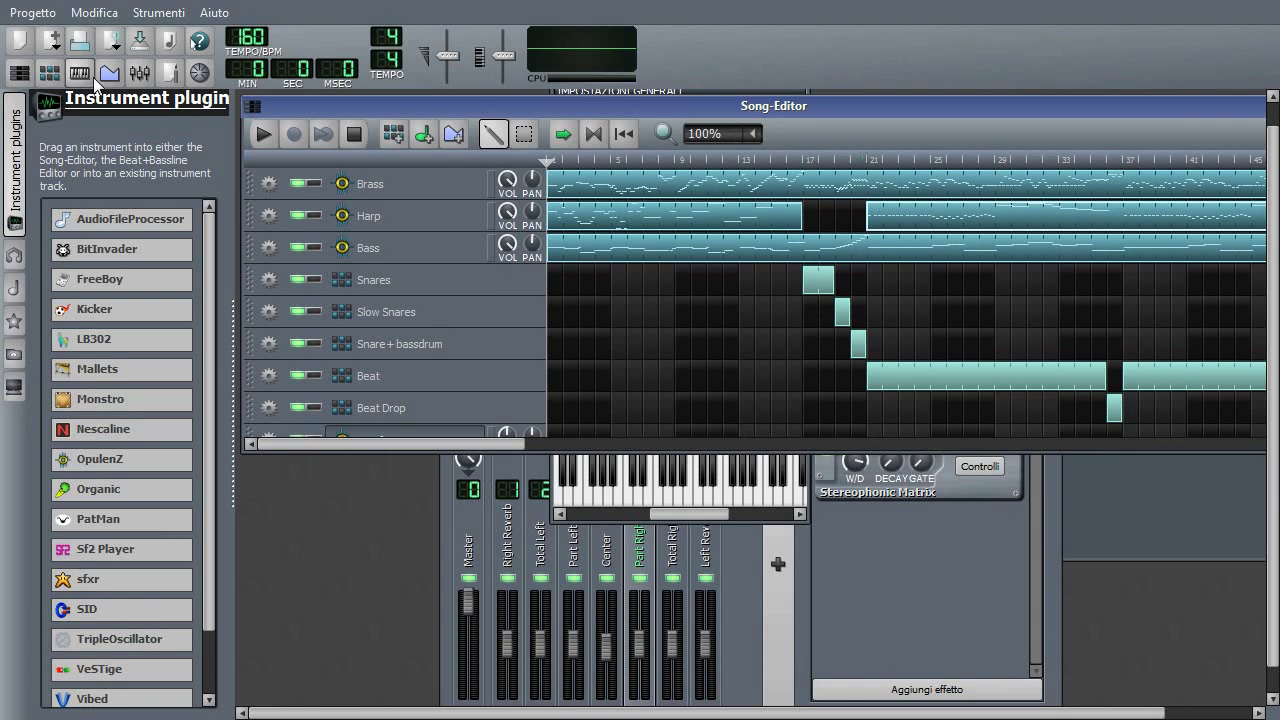
{"action": "left_click", "coordinate": [57, 74]}
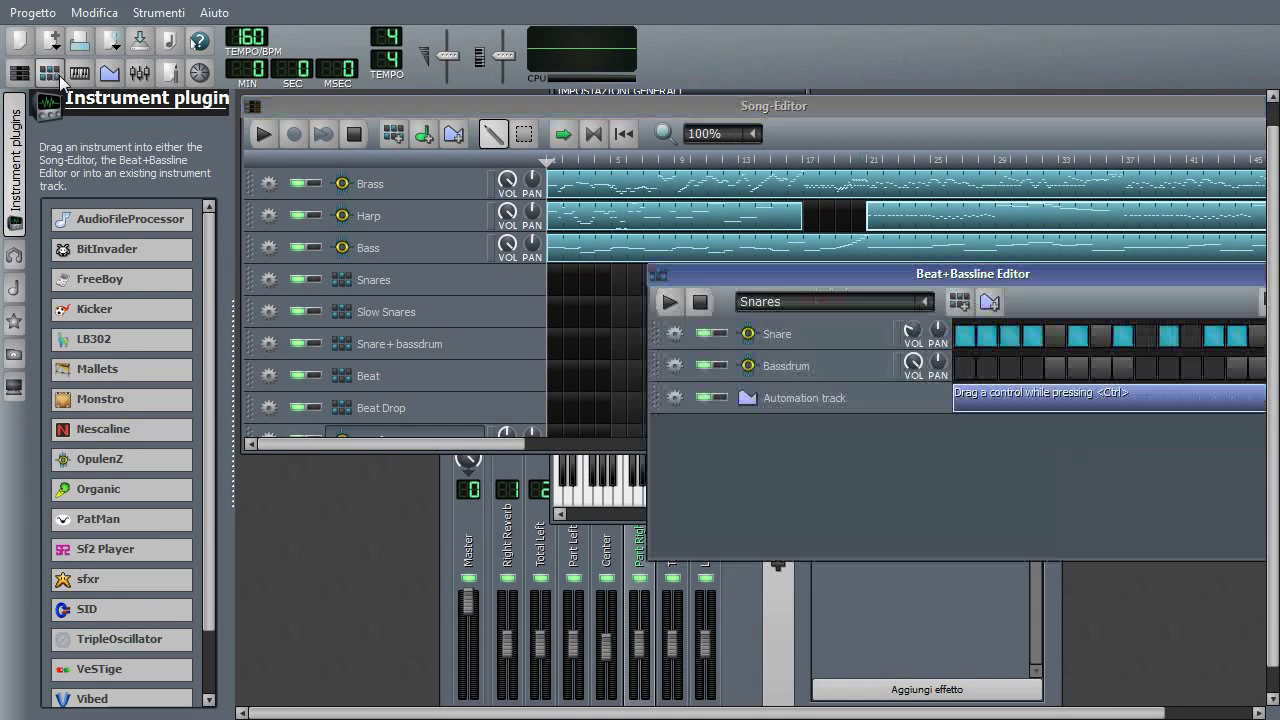
{"action": "left_click", "coordinate": [669, 302]}
{"action": "left_click_drag", "start_coordinate": [826, 275], "coordinate": [711, 278]}
{"action": "left_click", "coordinate": [585, 305]}
{"action": "left_click", "coordinate": [700, 338]}
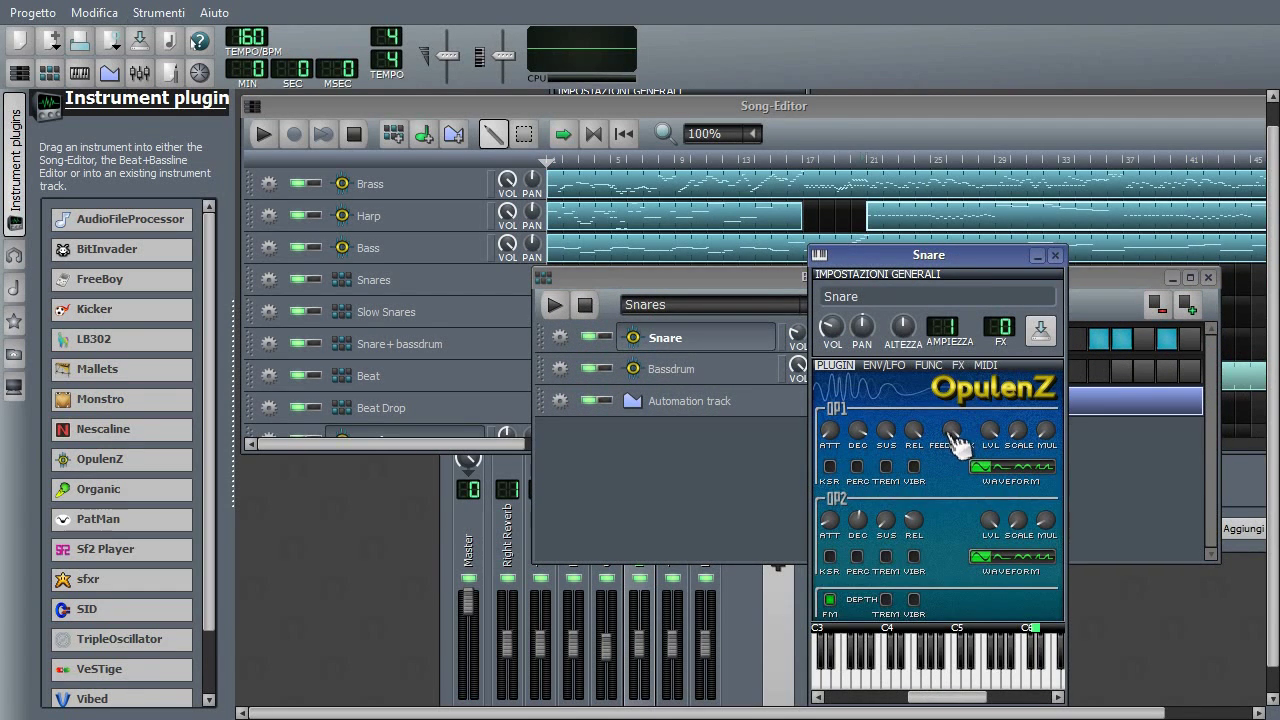
{"action": "left_click", "coordinate": [1055, 255]}
Play the Snares, Slow Snares and Snare+ bassdrum patterns in the Beat+Bassline Editor, and stop playback
{"action": "left_click", "coordinate": [555, 305]}
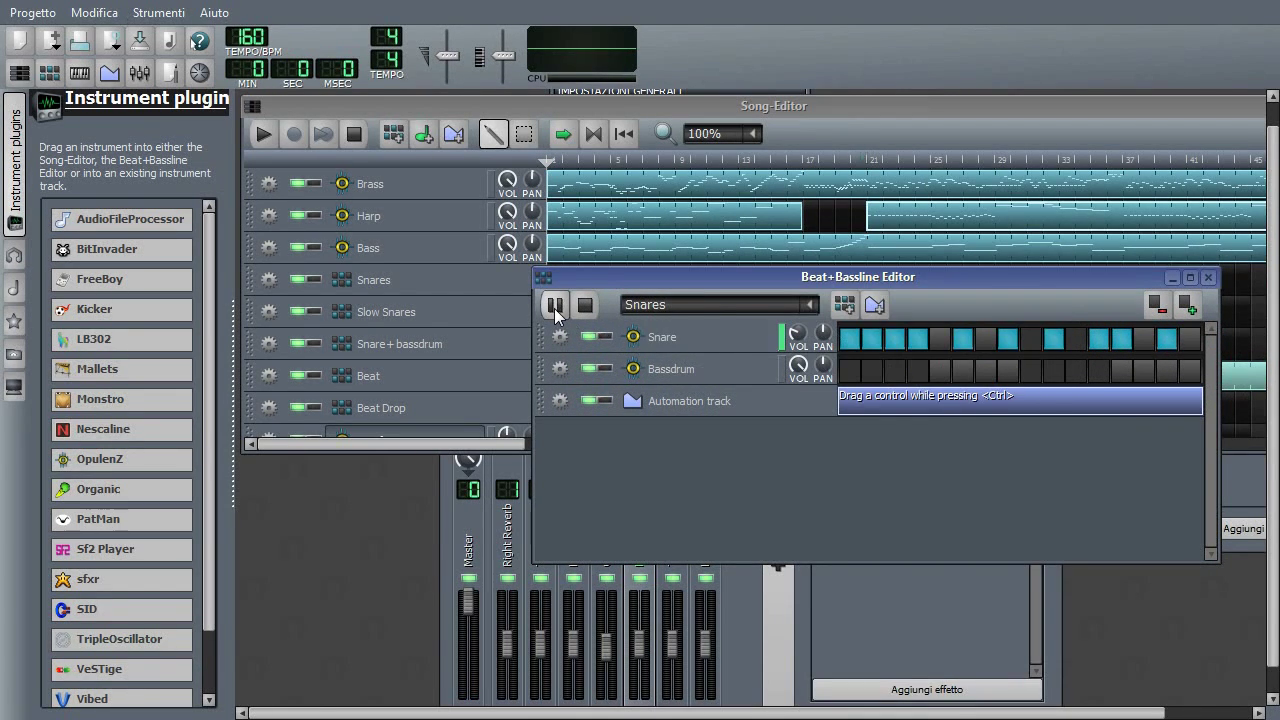
{"action": "scroll", "coordinate": [710, 305], "scroll_direction": "down", "scroll_amount": 1}
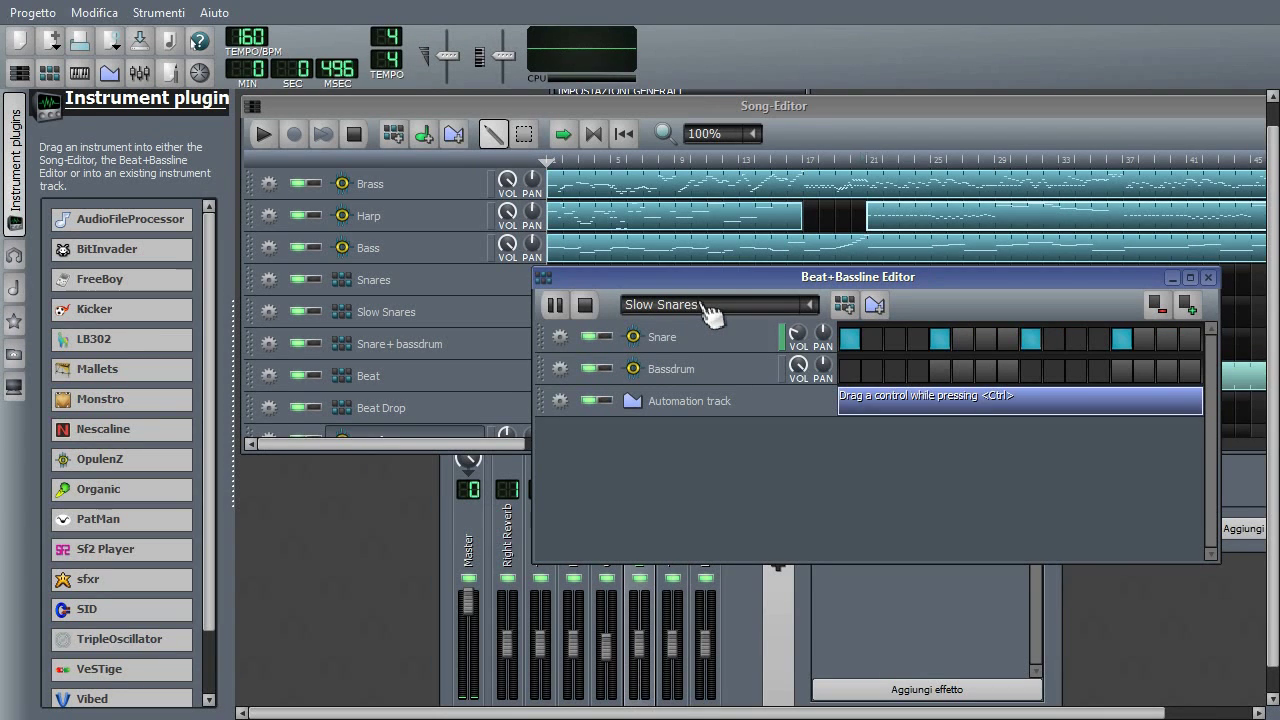
{"action": "scroll", "coordinate": [710, 305], "scroll_direction": "down", "scroll_amount": 1}
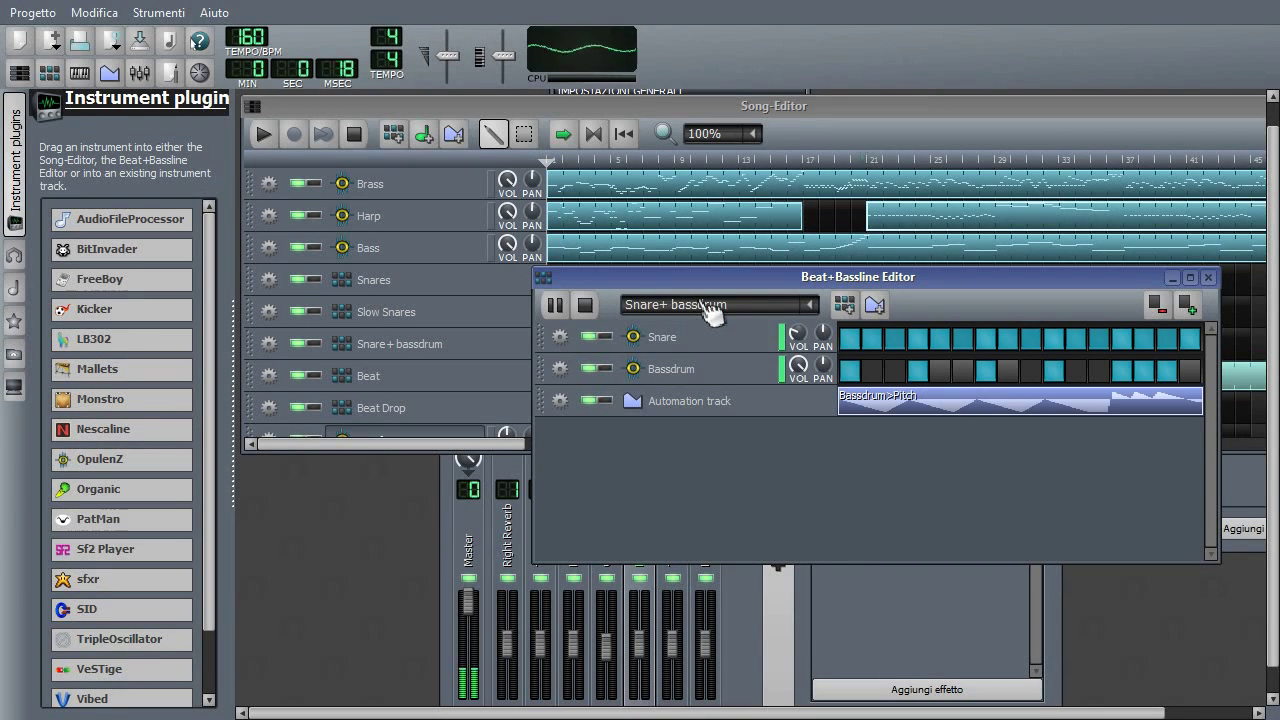
{"action": "left_click", "coordinate": [590, 307]}
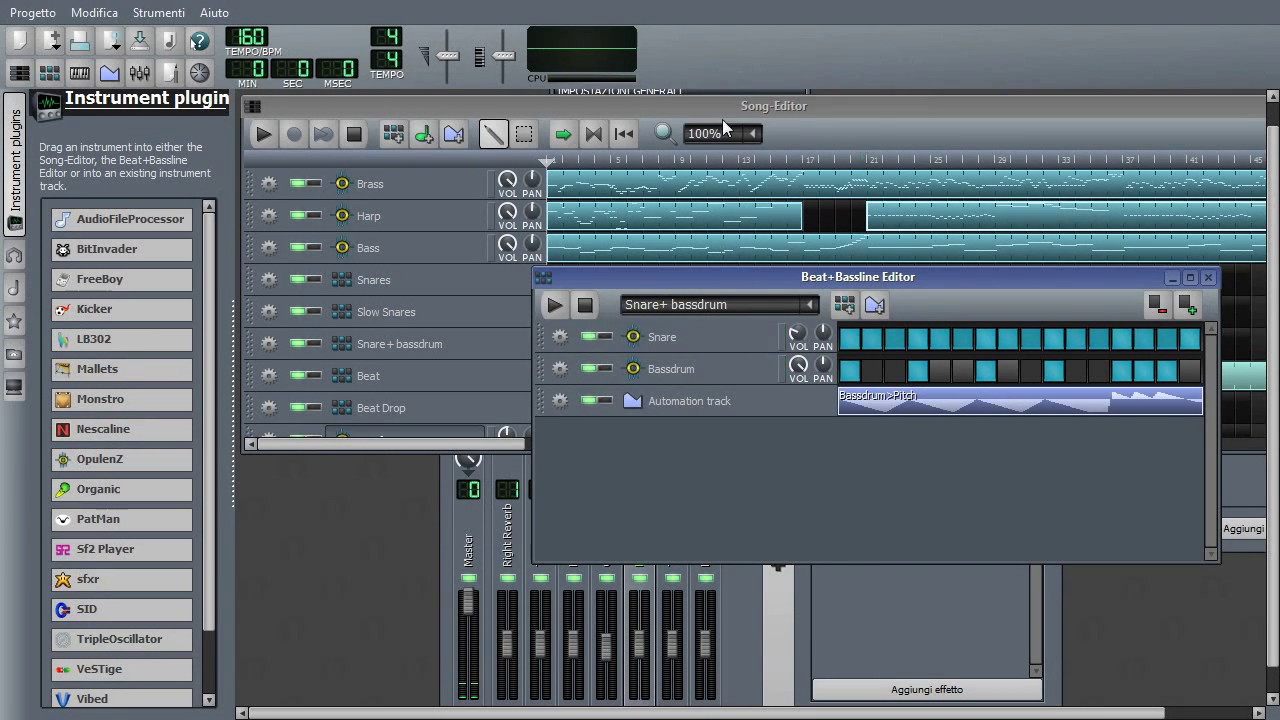
Open the Bass track's OpulenZ instrument from the Song-Editor and play a few notes on it
{"action": "left_click", "coordinate": [729, 93]}
{"action": "left_click", "coordinate": [905, 99]}
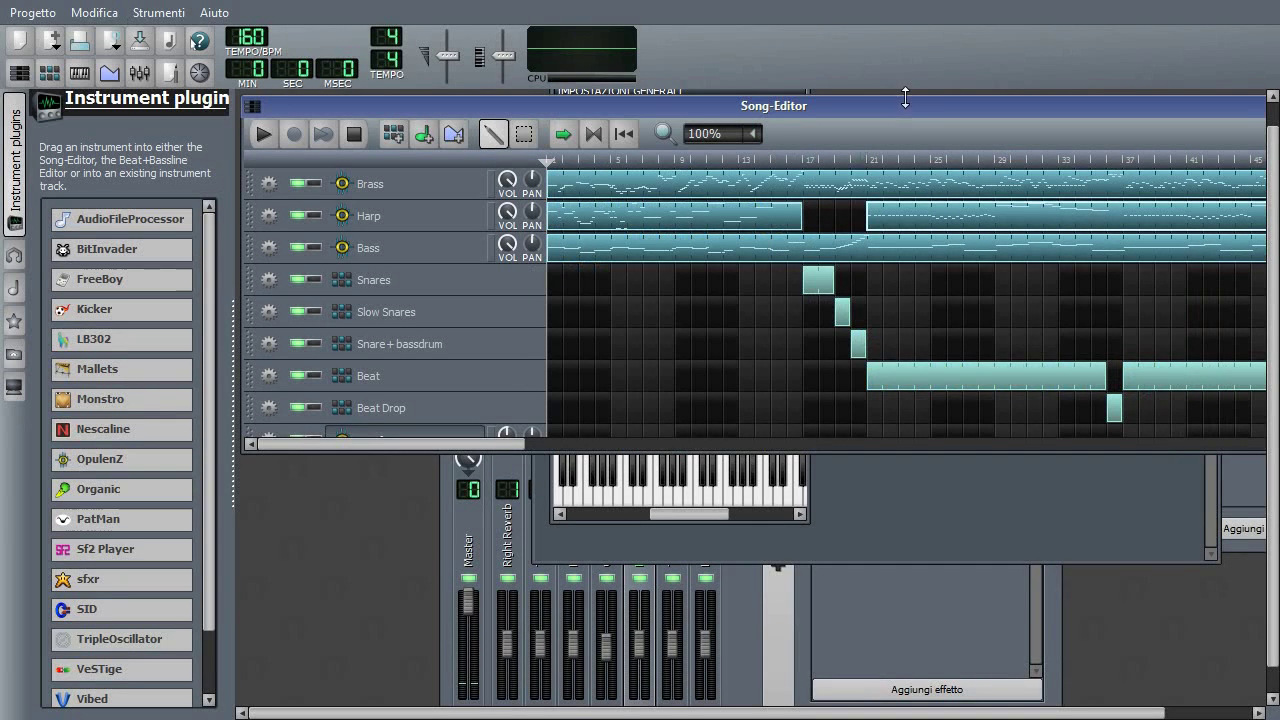
{"action": "left_click", "coordinate": [372, 247]}
{"action": "left_click_drag", "start_coordinate": [381, 271], "coordinate": [774, 213]}
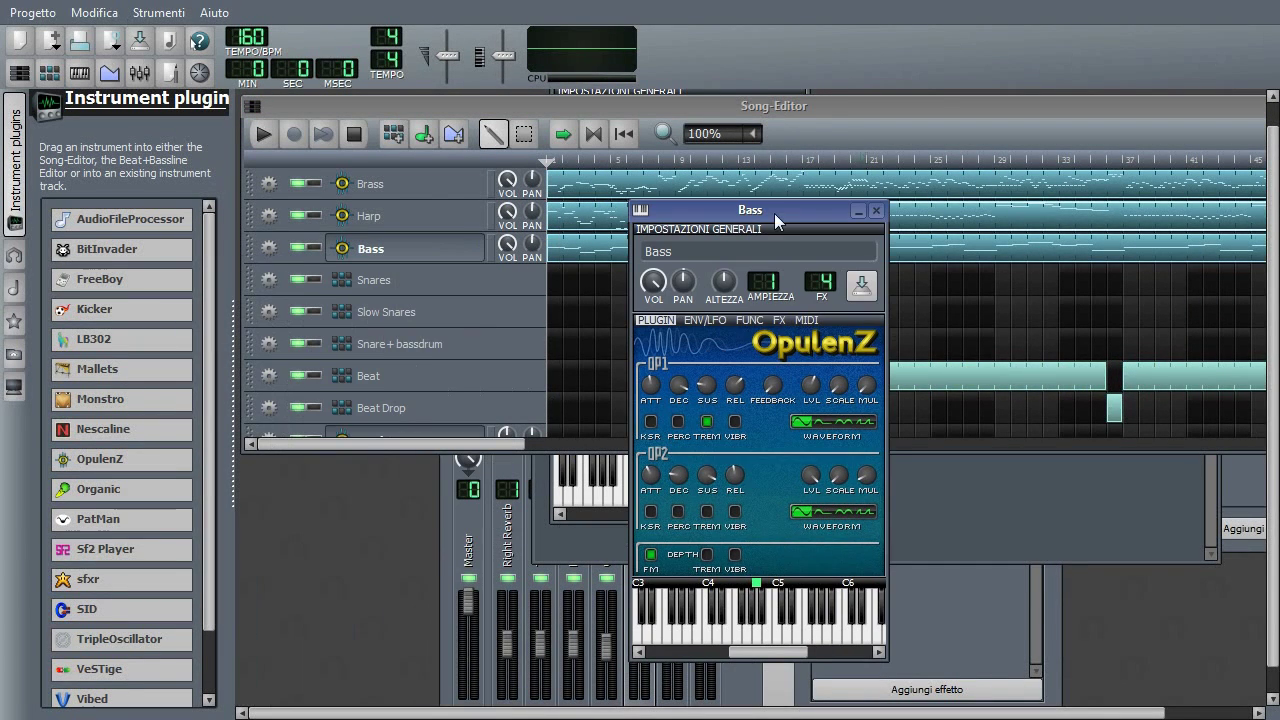
{"action": "left_click", "coordinate": [822, 630]}
{"action": "left_click", "coordinate": [769, 628]}
Switch OP1 of the new OpulenZ track from tremolo to vibrato and play low test notes
{"action": "left_click", "coordinate": [426, 438]}
{"action": "left_click", "coordinate": [420, 440]}
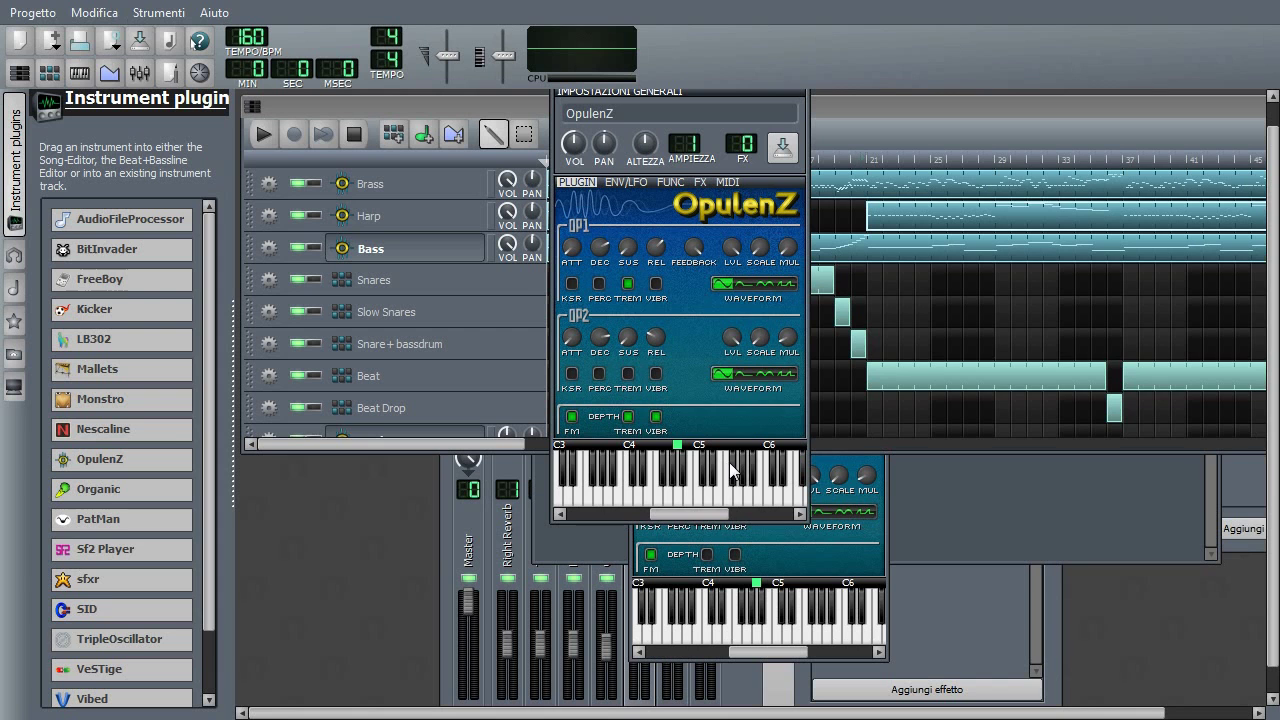
{"action": "mouse_move", "coordinate": [641, 256]}
{"action": "left_click", "coordinate": [628, 283]}
{"action": "left_click", "coordinate": [656, 283]}
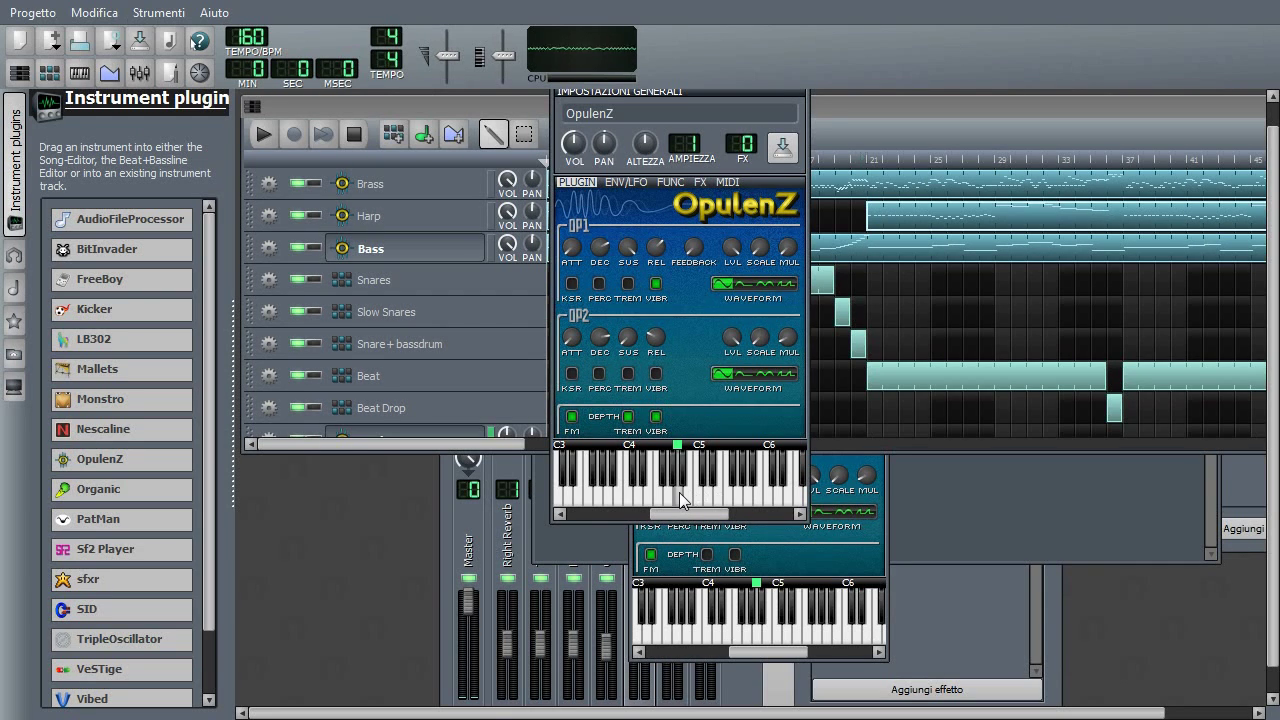
{"action": "left_click", "coordinate": [637, 494]}
{"action": "left_click", "coordinate": [565, 496]}
Enable tremolo alongside vibrato on OP1, play a low test note and reposition the OpulenZ window
{"action": "left_click", "coordinate": [628, 283]}
{"action": "left_click", "coordinate": [571, 500]}
{"action": "scroll", "coordinate": [1273, 150], "scroll_direction": "up", "scroll_amount": 1}
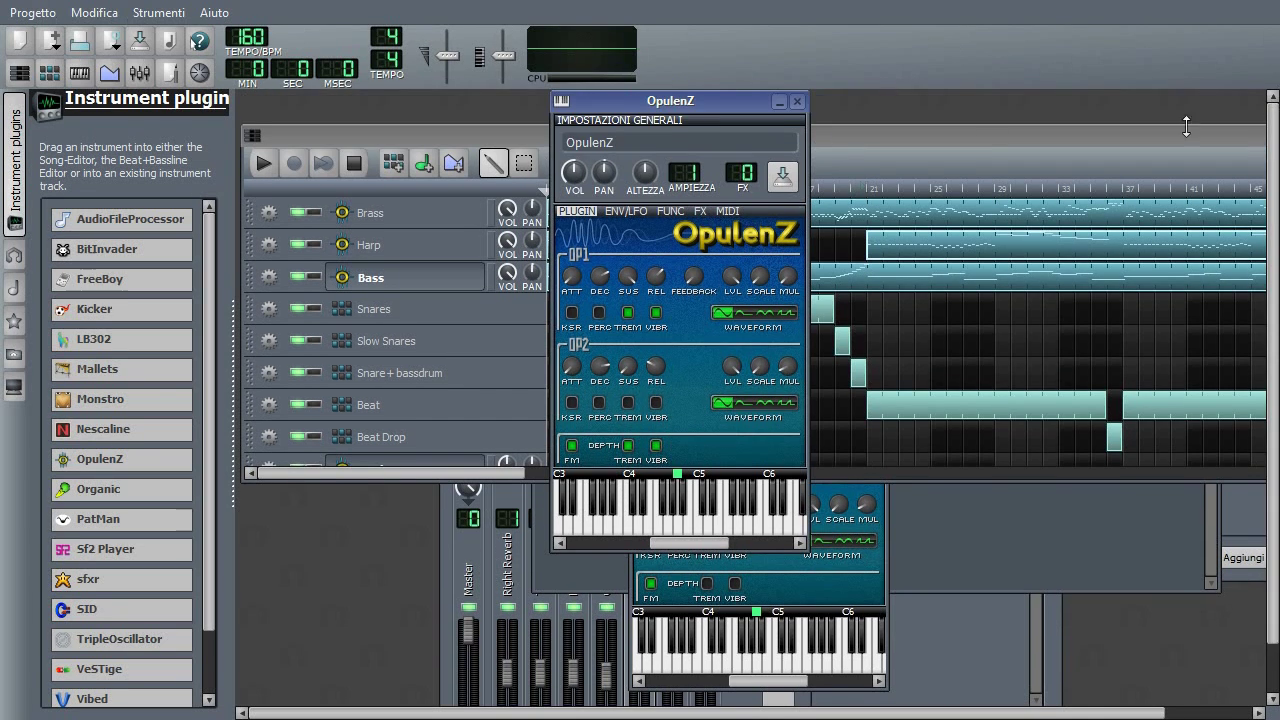
{"action": "left_click_drag", "start_coordinate": [695, 102], "coordinate": [822, 168]}
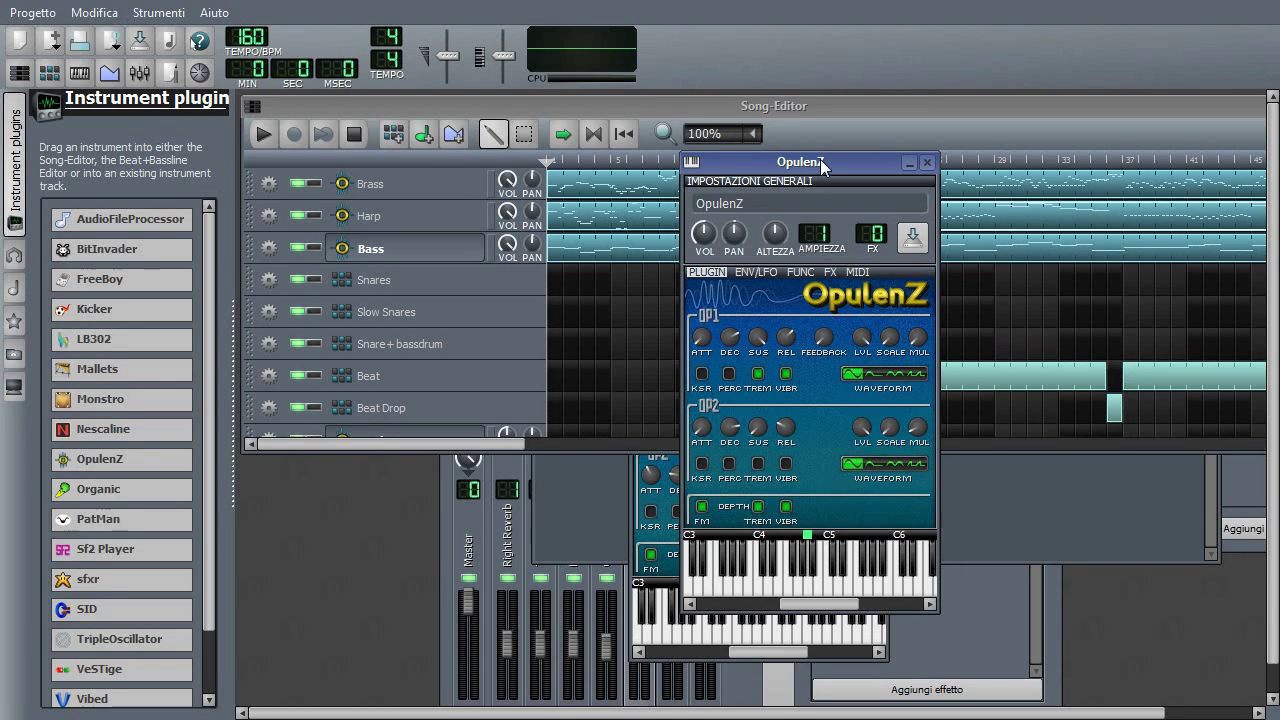
Audition the Beat and Snare+ bassdrum patterns with the Snare muted, and unmute the Snare
{"action": "double_click", "coordinate": [1005, 380]}
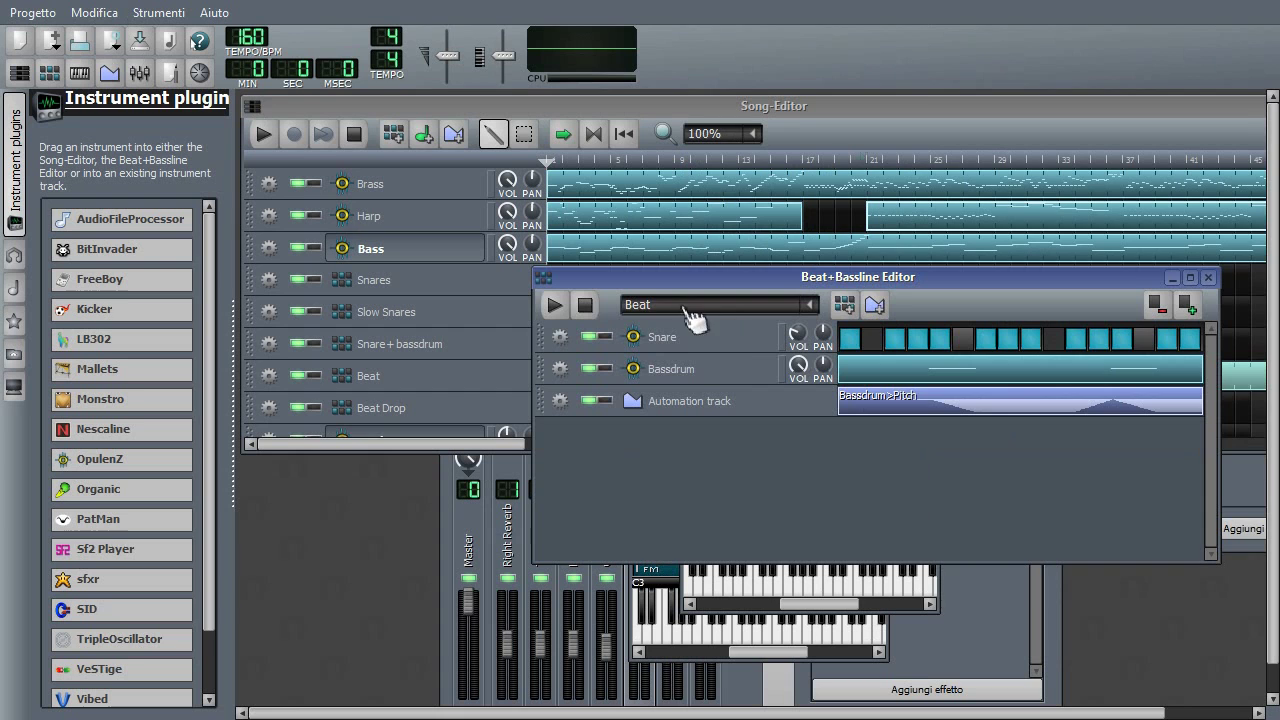
{"action": "left_click", "coordinate": [603, 337]}
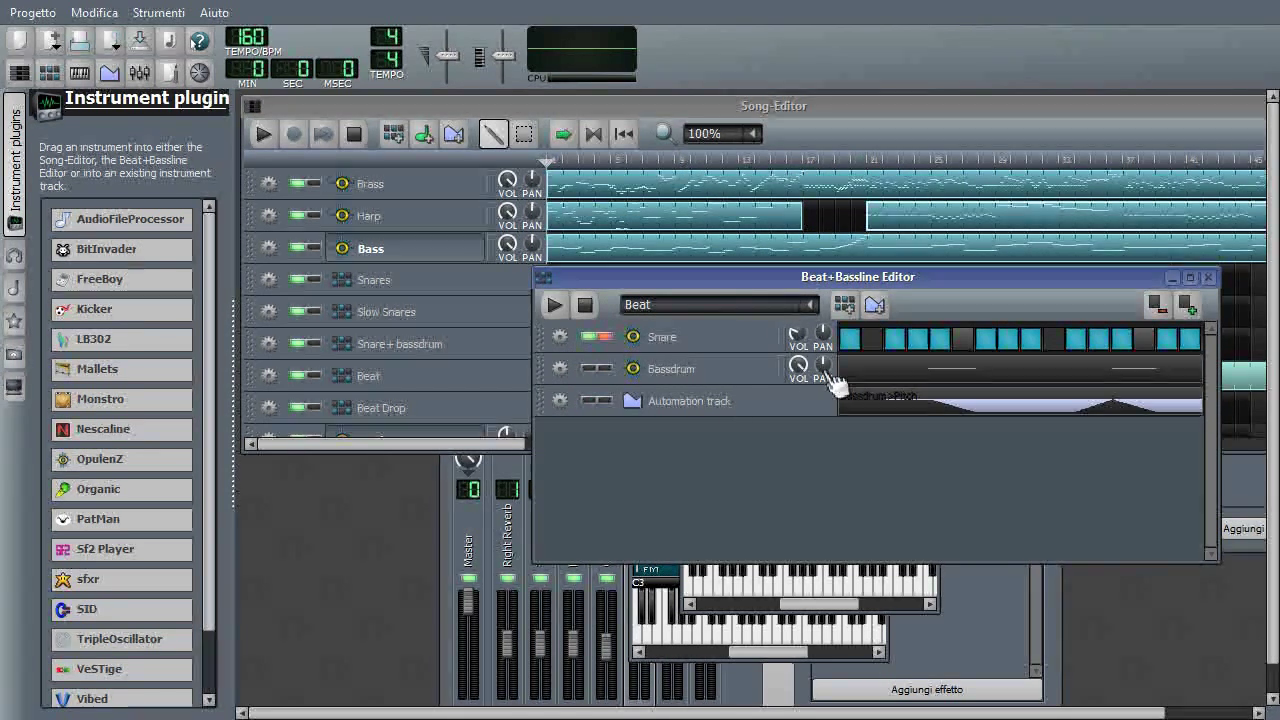
{"action": "left_click", "coordinate": [603, 337]}
{"action": "left_click", "coordinate": [554, 305]}
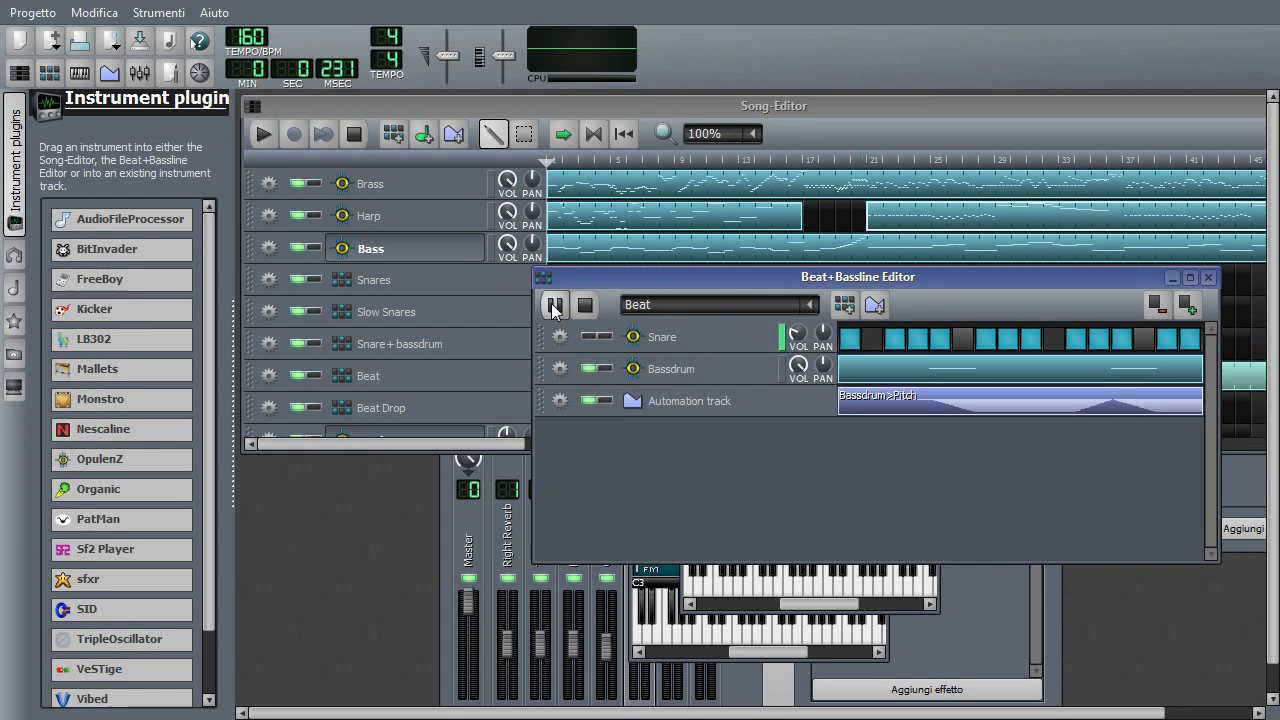
{"action": "scroll", "coordinate": [735, 310], "scroll_direction": "up", "scroll_amount": 1}
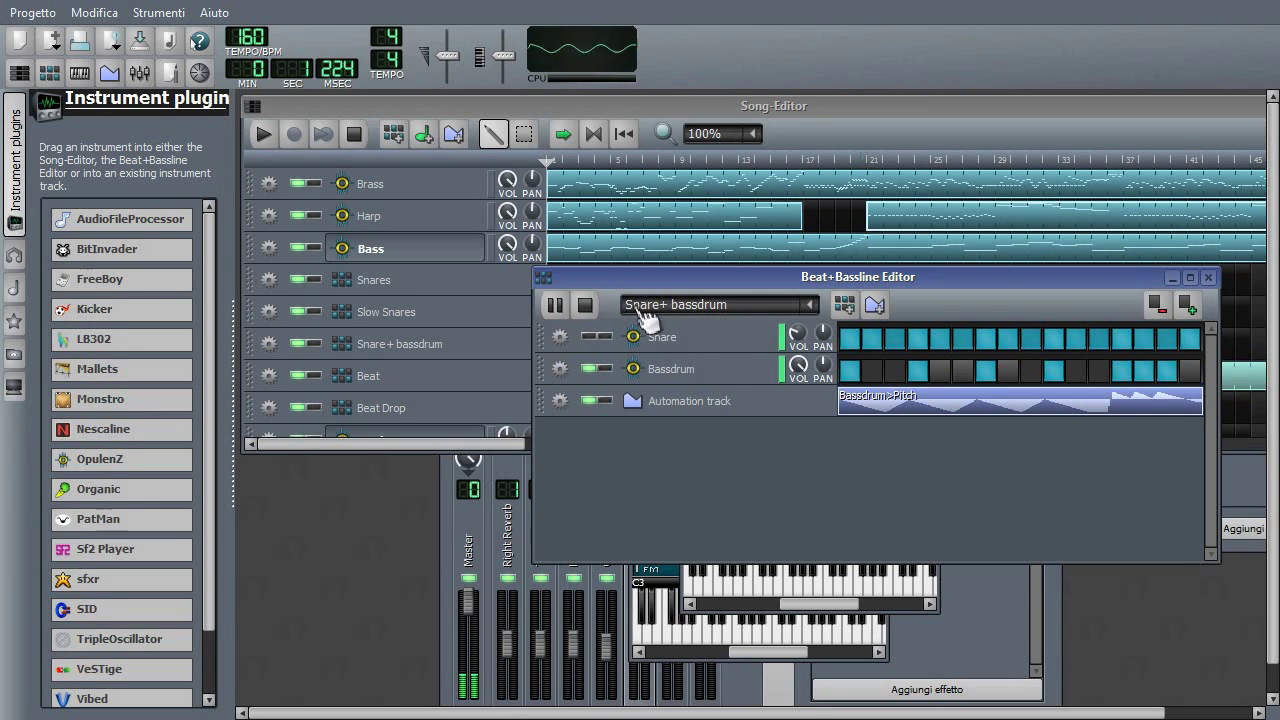
{"action": "key", "text": "space"}
{"action": "left_click", "coordinate": [595, 338]}
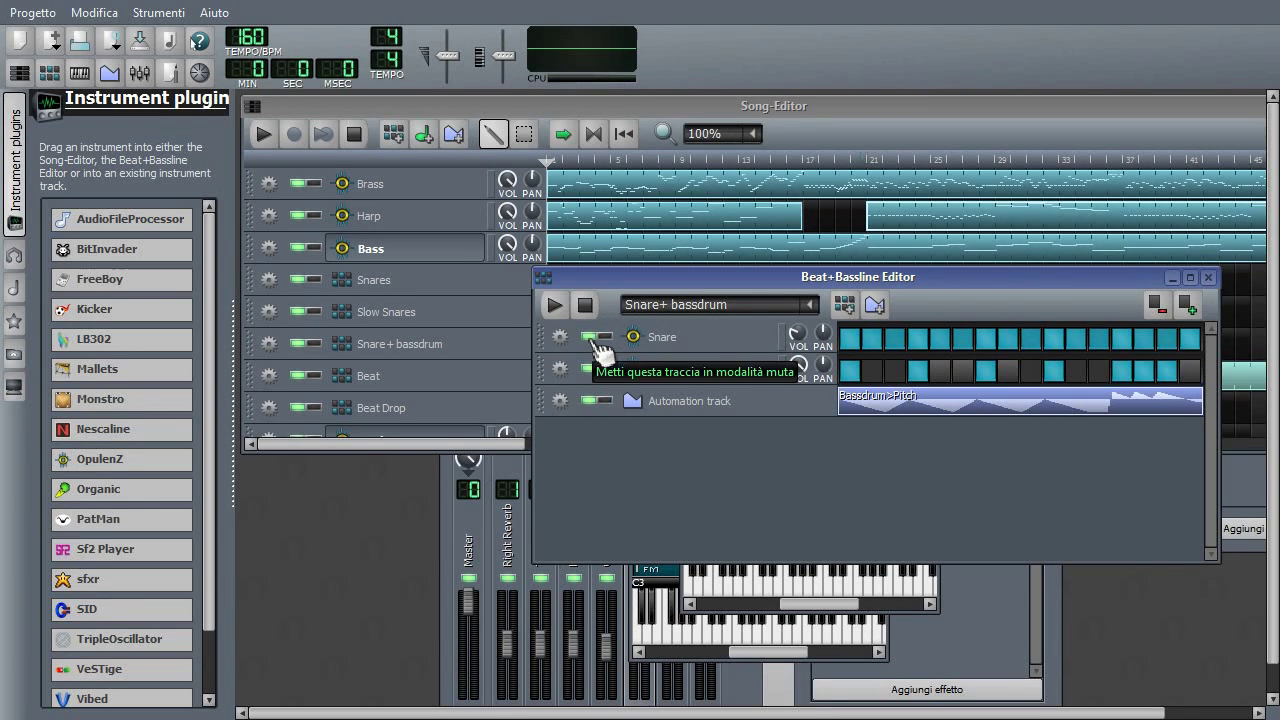
Add a Nescaline instrument track to the Beat+Bassline Editor and close its instrument window
{"action": "left_click_drag", "start_coordinate": [131, 450], "coordinate": [763, 452]}
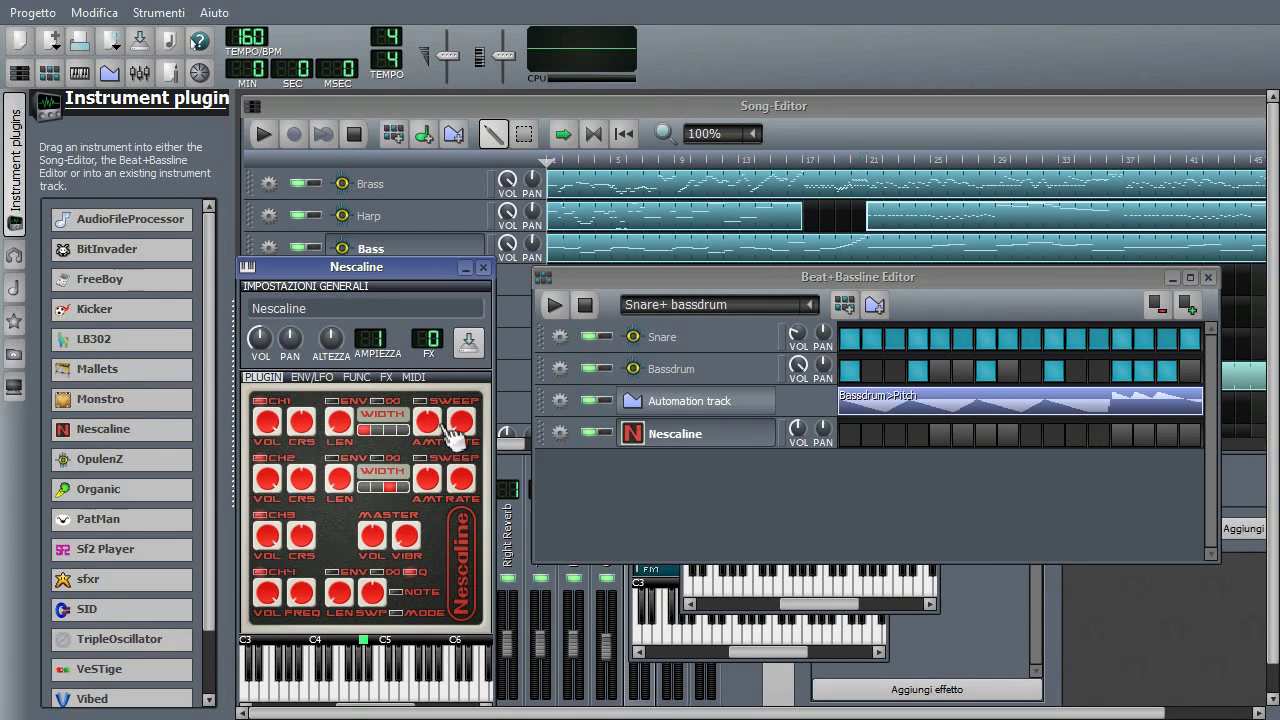
{"action": "left_click", "coordinate": [483, 268]}
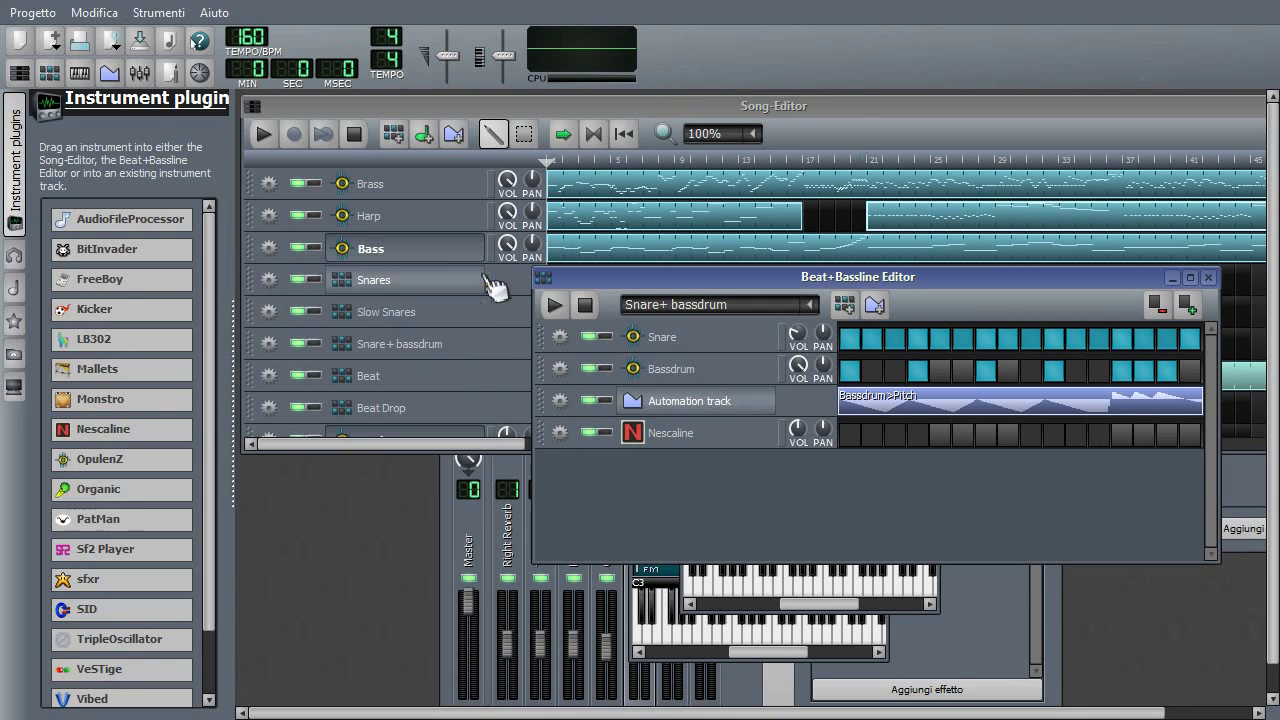
Play the Snare+ bassdrum pattern to hear the Bassdrum with its pitch automation, and stop it
{"action": "left_click", "coordinate": [712, 375]}
{"action": "left_click", "coordinate": [716, 386]}
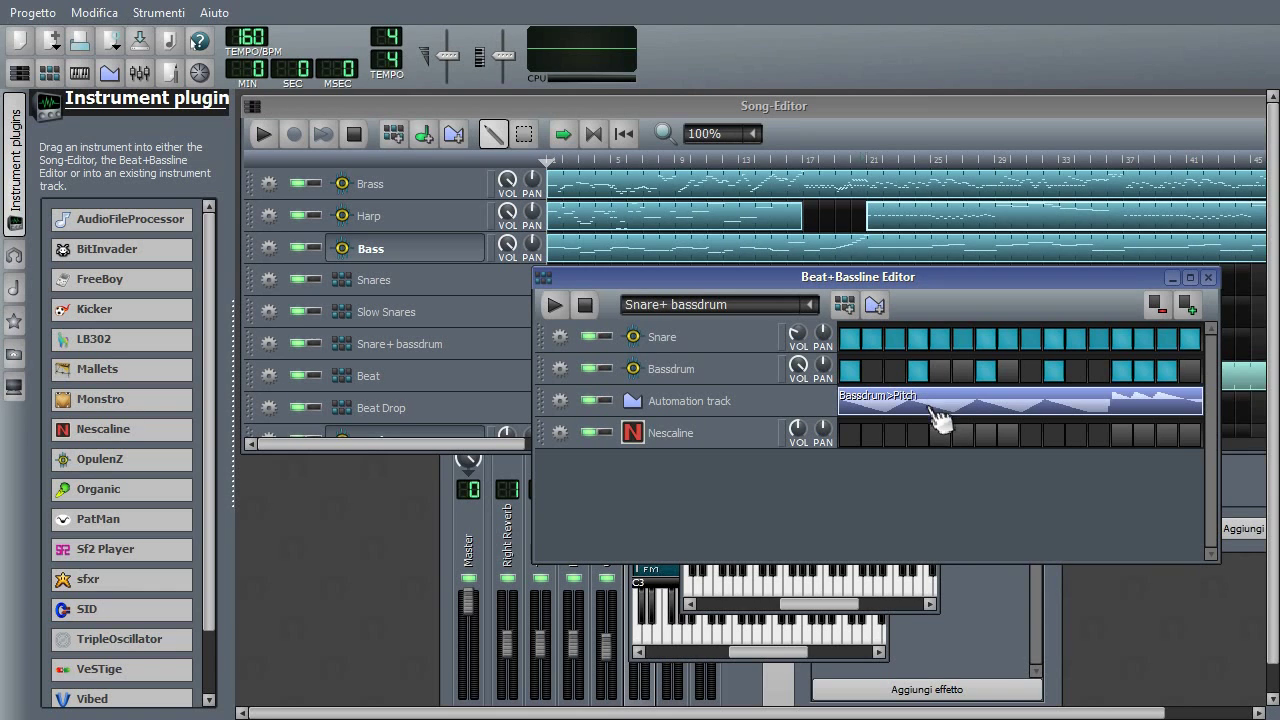
{"action": "left_click", "coordinate": [558, 306]}
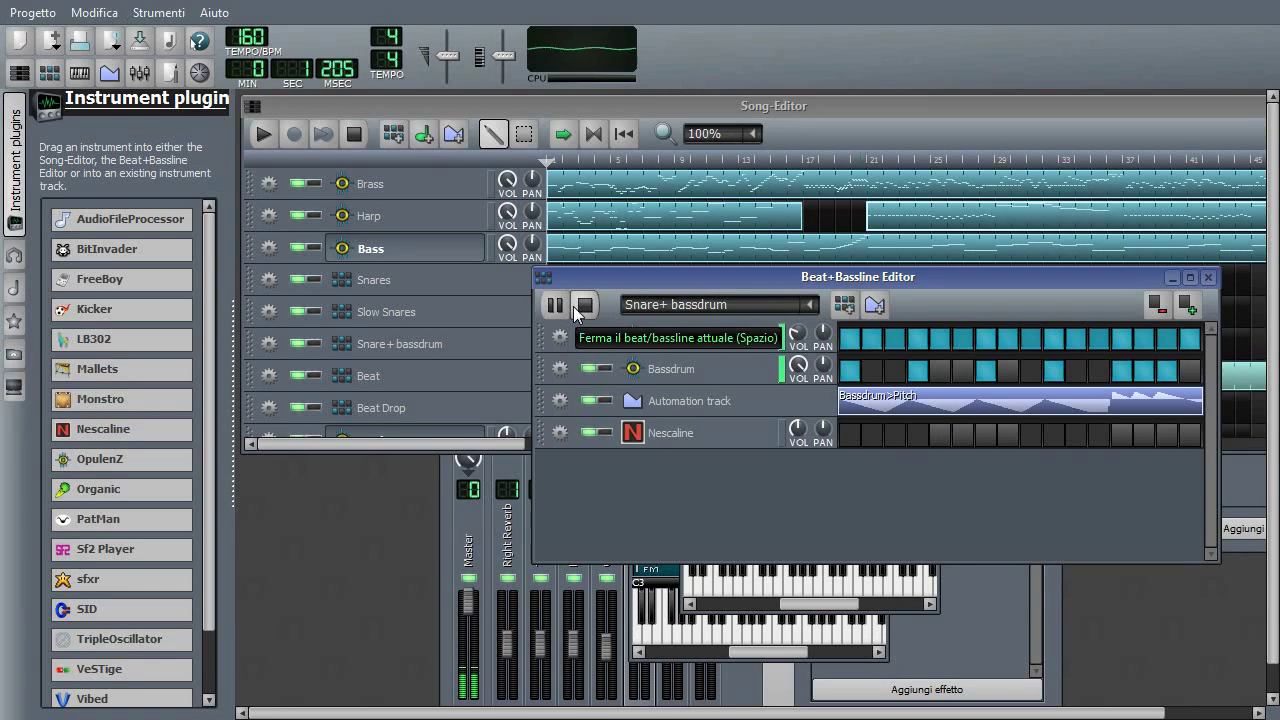
{"action": "left_click", "coordinate": [574, 306]}
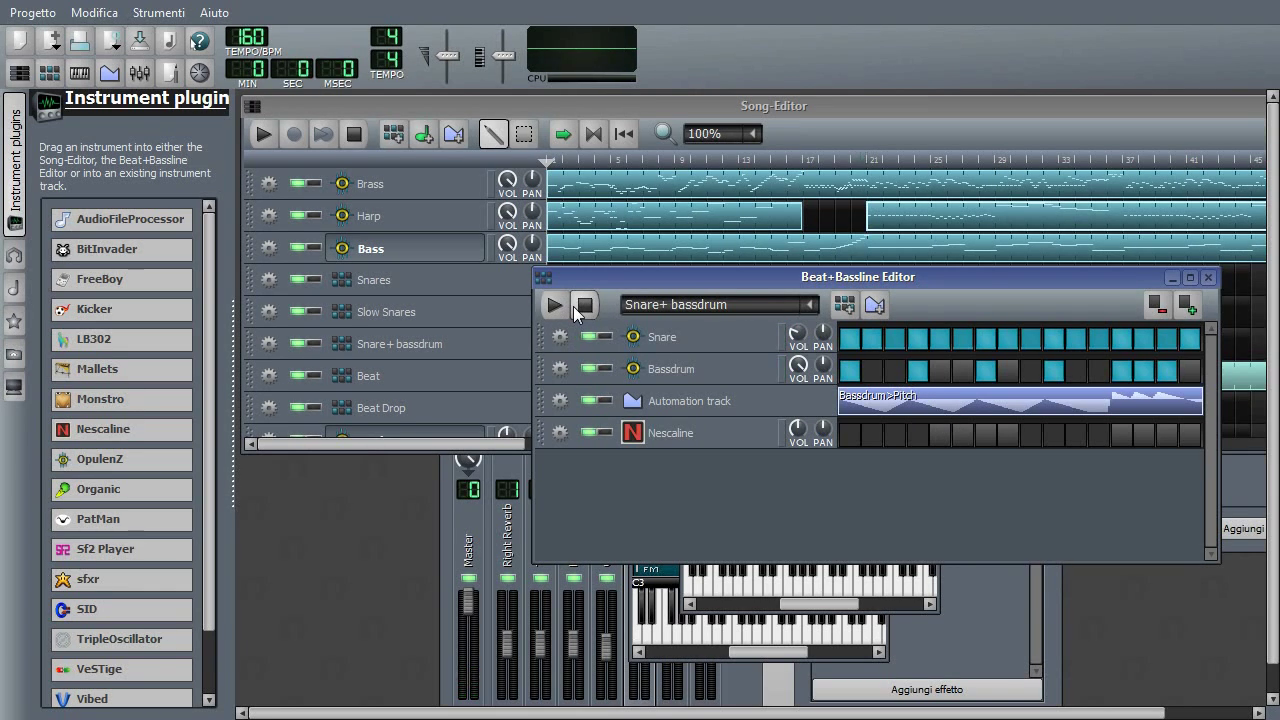
Bring back and reposition the new track's OpulenZ window, and turn off its vibrato and tremolo depth
{"action": "left_click", "coordinate": [773, 654]}
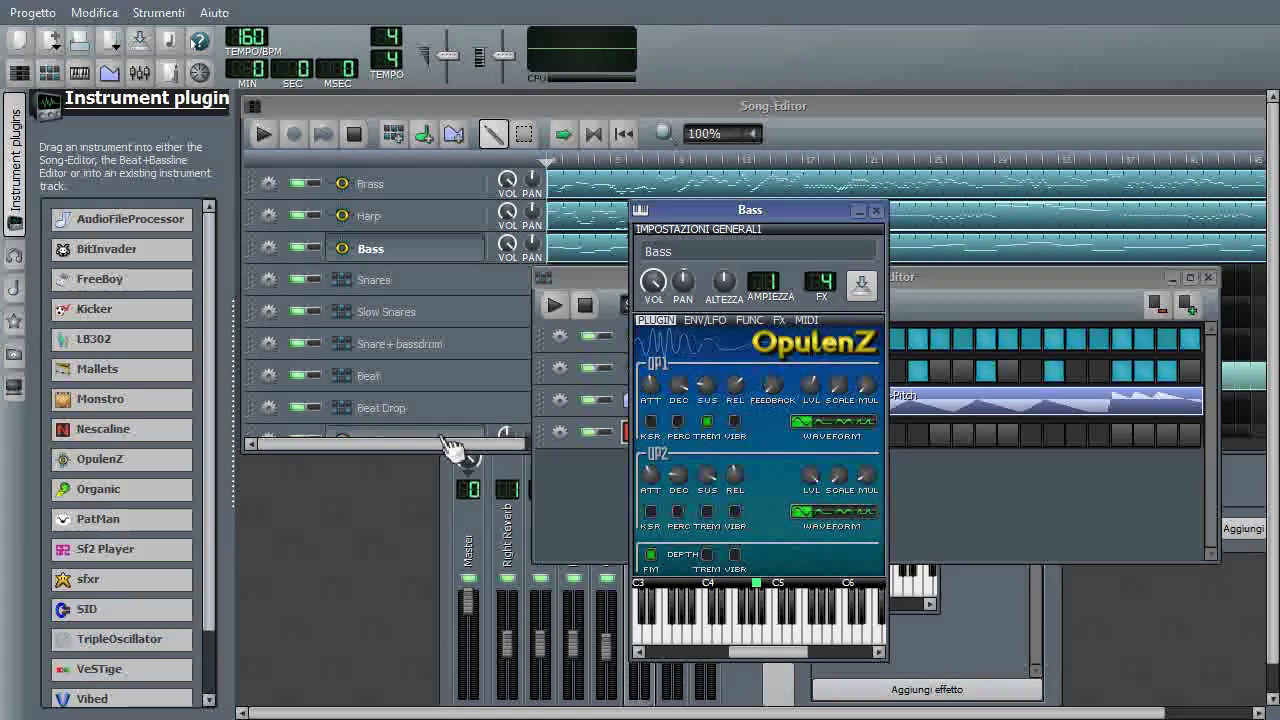
{"action": "left_click", "coordinate": [414, 434]}
{"action": "left_click_drag", "start_coordinate": [857, 164], "coordinate": [695, 181]}
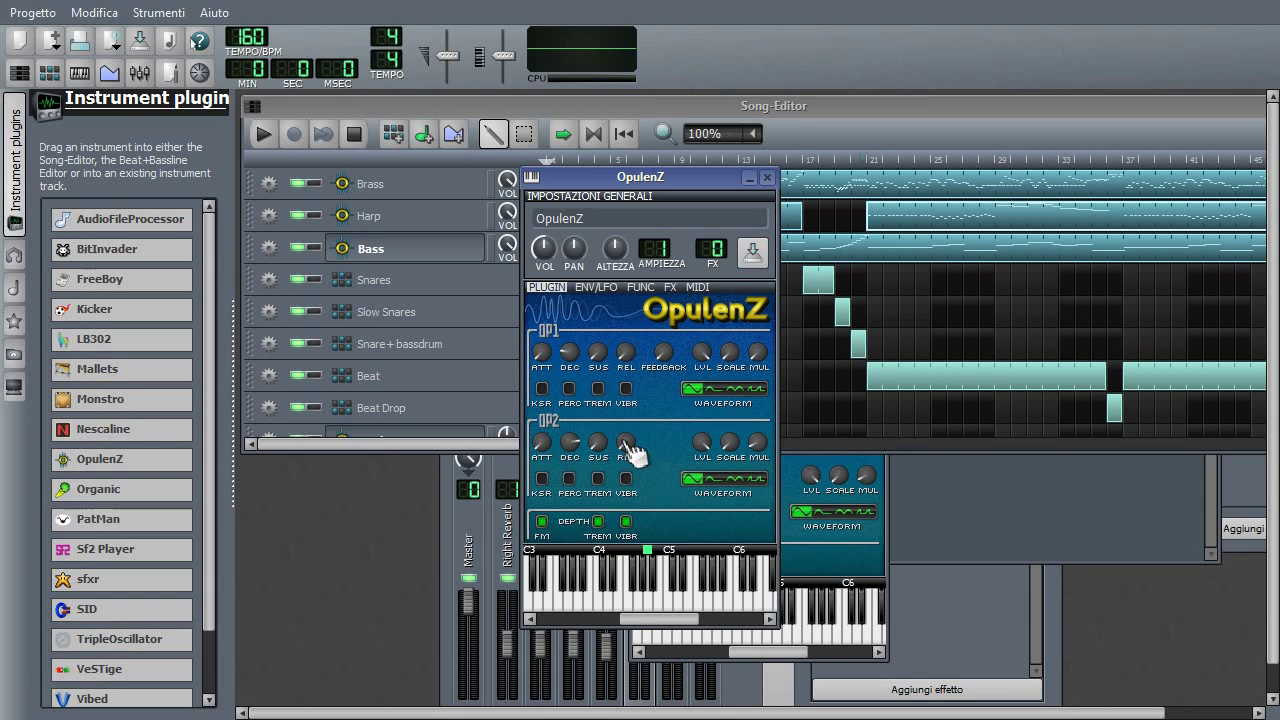
{"action": "left_click", "coordinate": [626, 521]}
{"action": "left_click", "coordinate": [598, 521]}
Raise the instrument's volume and adjust OP1's decay
{"action": "scroll", "coordinate": [574, 349], "scroll_direction": "up", "scroll_amount": 3}
{"action": "left_click_drag", "start_coordinate": [580, 349], "coordinate": [580, 349]}
{"action": "mouse_move", "coordinate": [574, 363]}
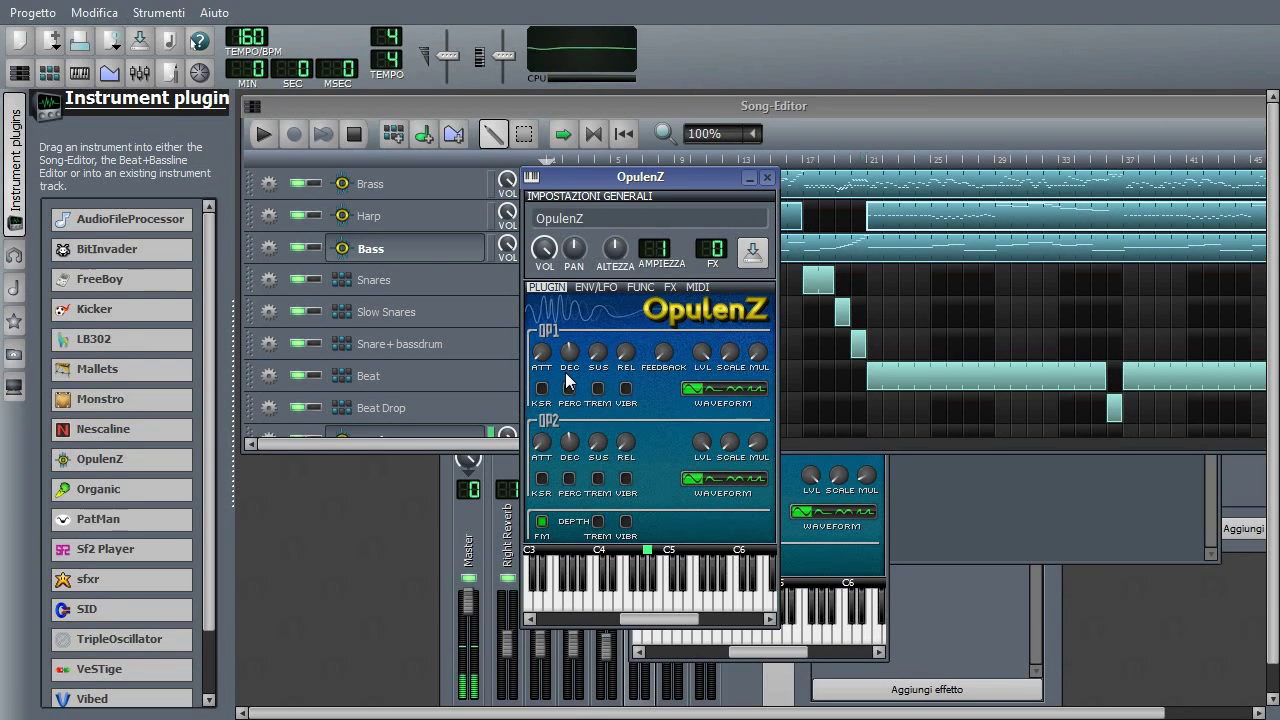
Try OP1's third waveform, return it to the first, and raise the base note one octave to A5
{"action": "left_click", "coordinate": [738, 389]}
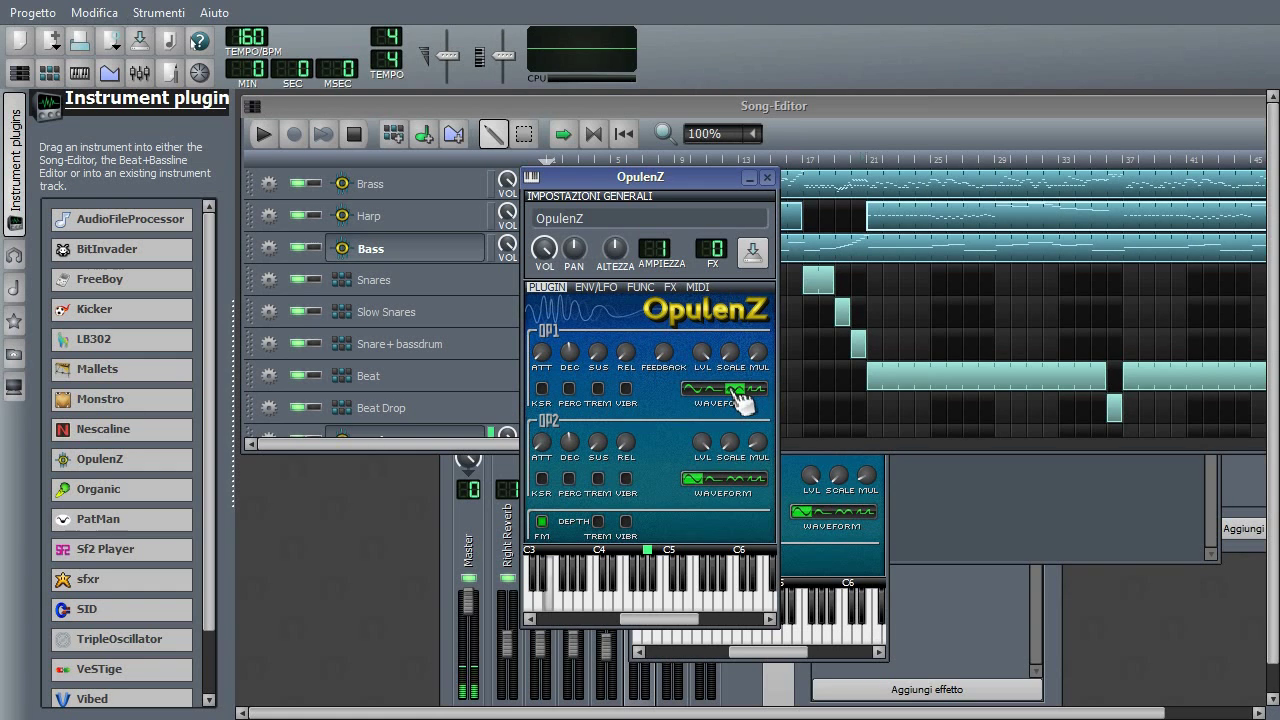
{"action": "left_click", "coordinate": [700, 391]}
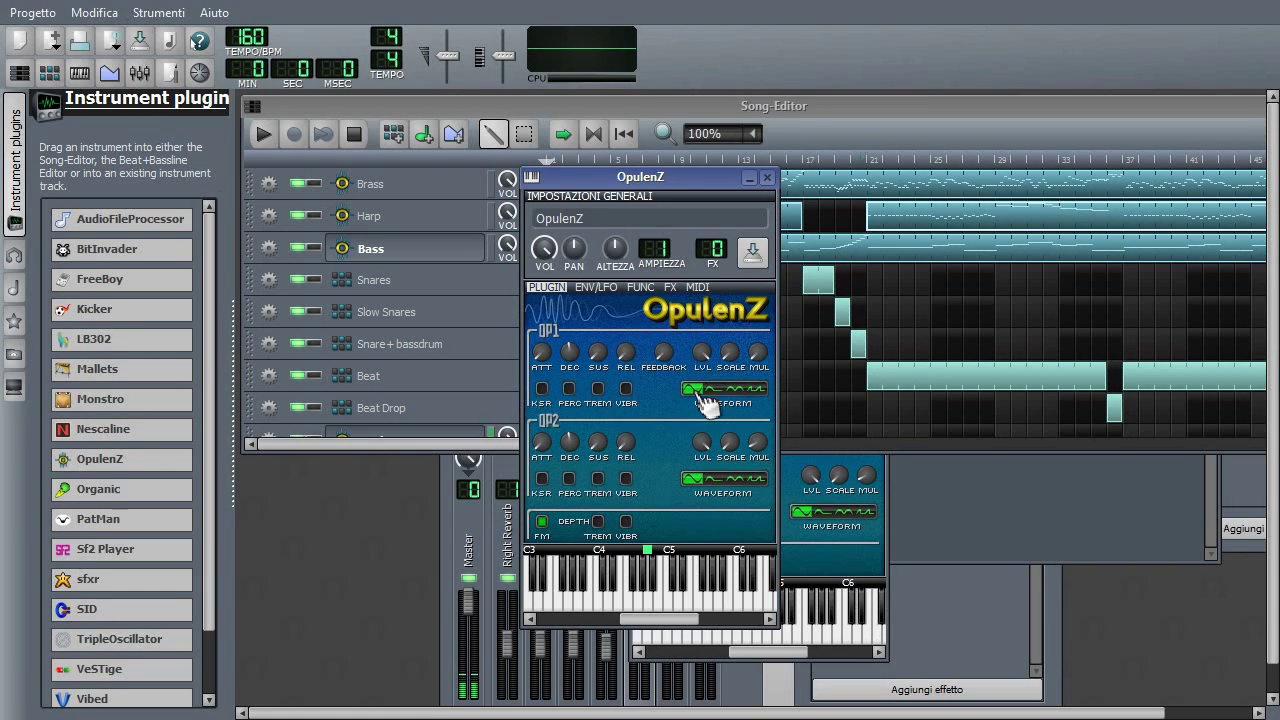
{"action": "left_click", "coordinate": [716, 550]}
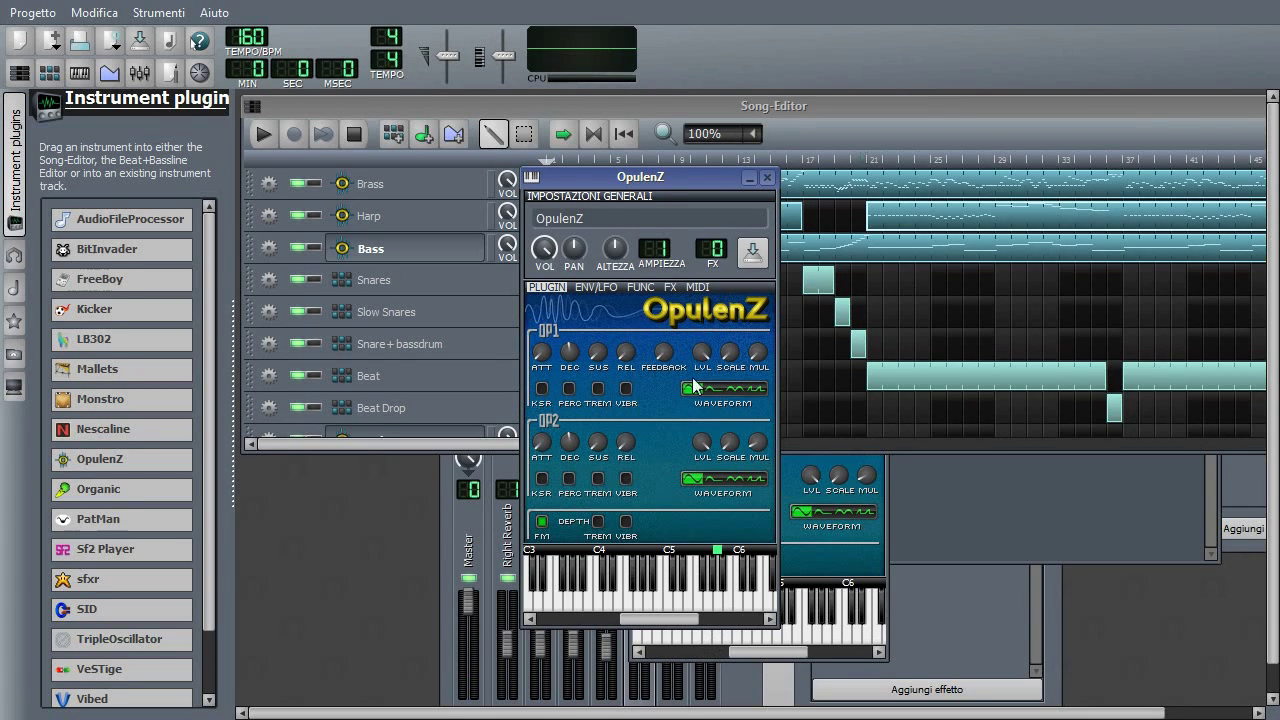
{"action": "mouse_move", "coordinate": [683, 371]}
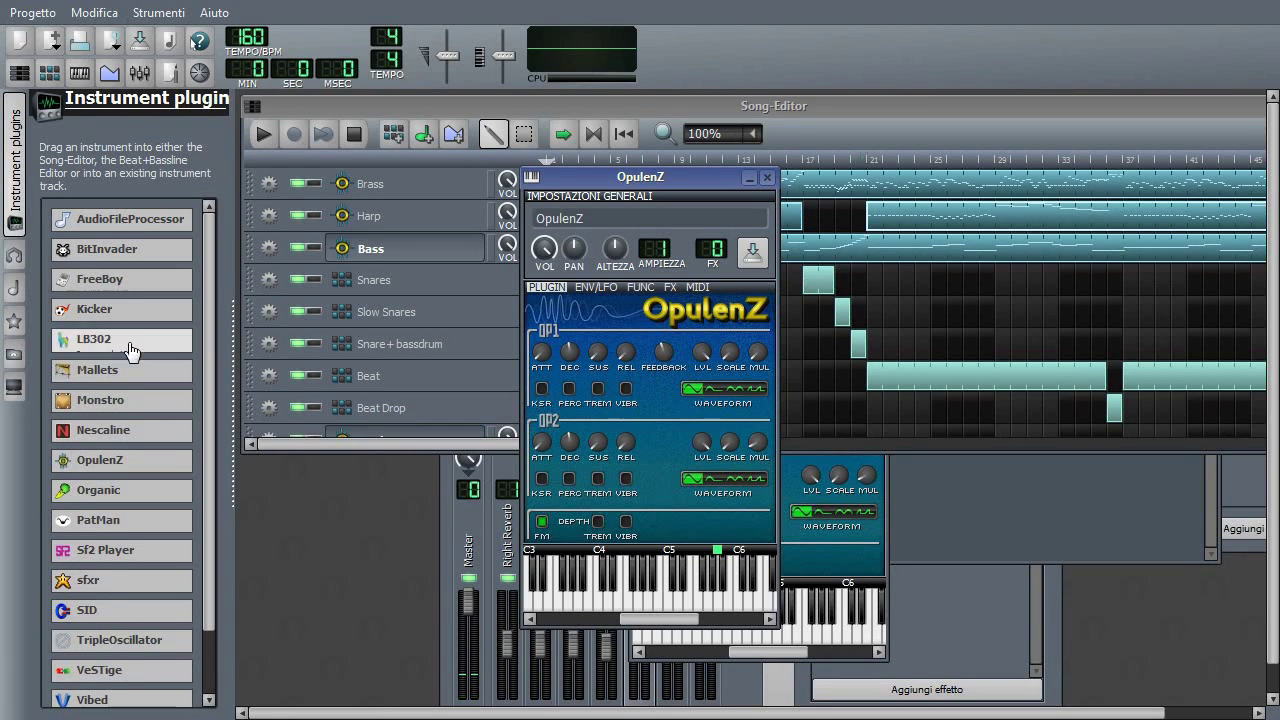
Show the OpulenZ folder among the user's presets and audition the Bagpipe, Brass, Bells and Bubbly_days presets
{"action": "left_click", "coordinate": [14, 320]}
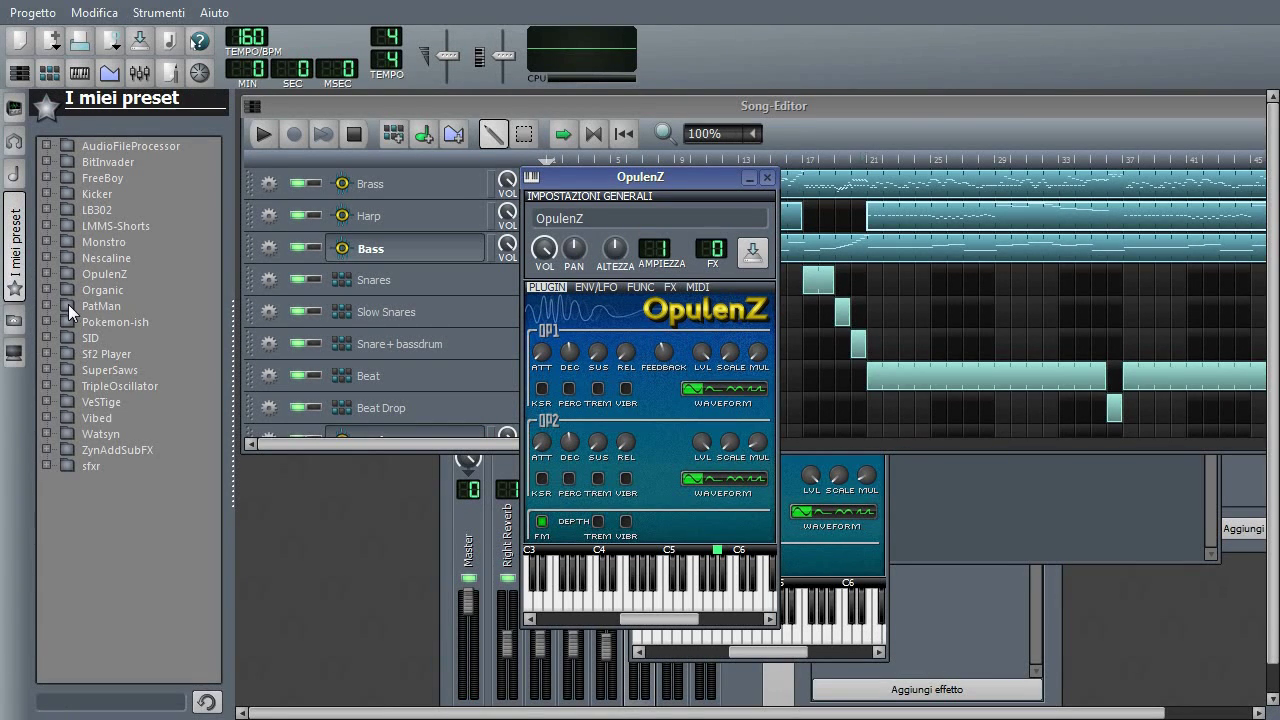
{"action": "left_click", "coordinate": [47, 274]}
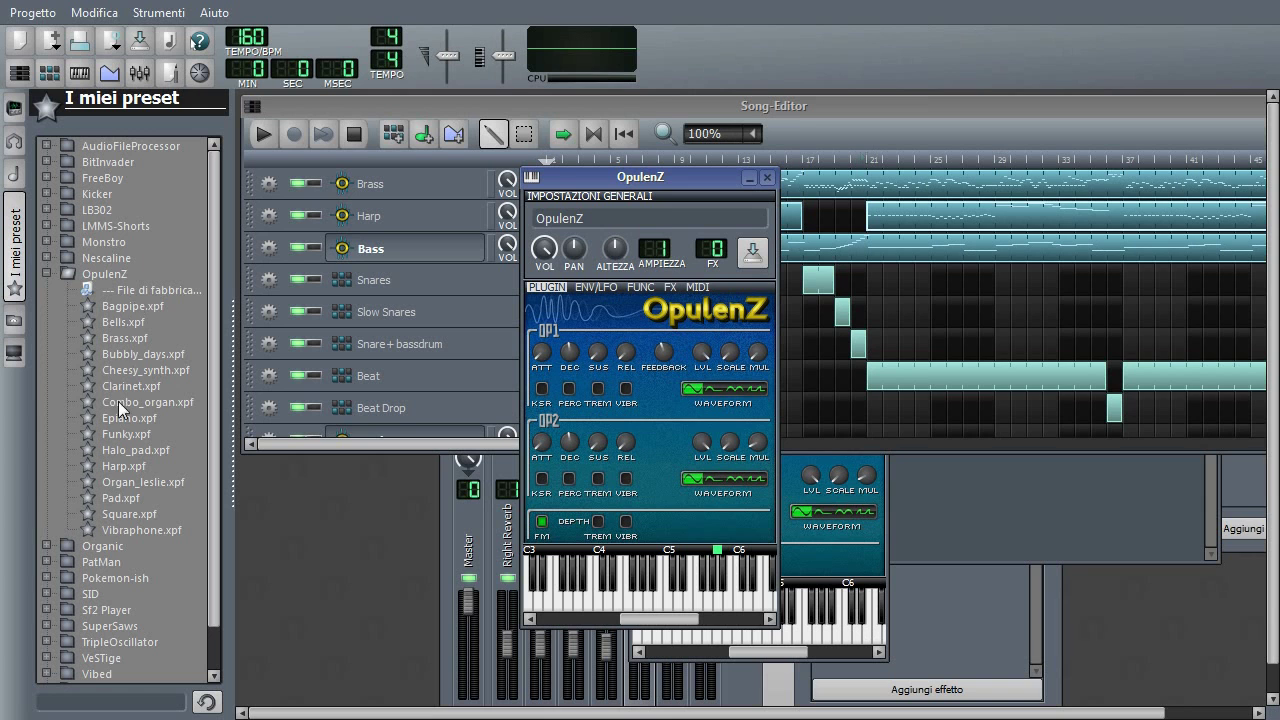
{"action": "left_click", "coordinate": [130, 306]}
{"action": "left_click", "coordinate": [157, 337]}
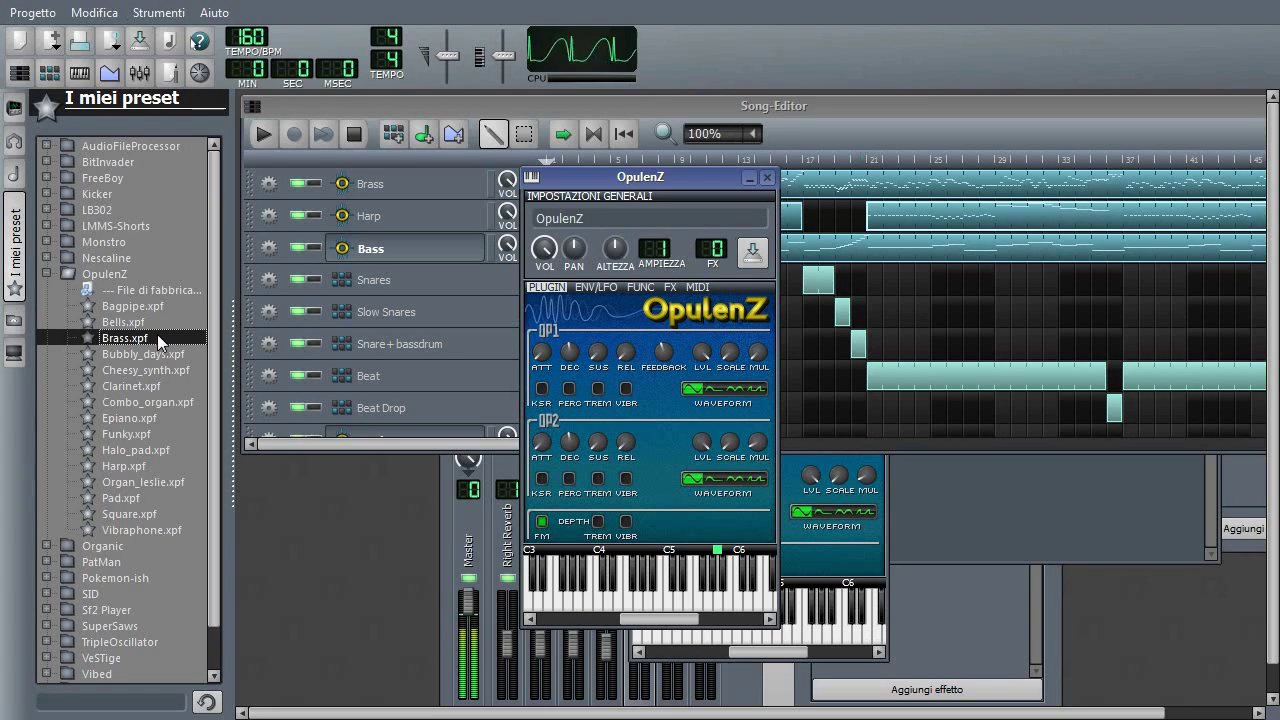
{"action": "left_click", "coordinate": [160, 316]}
{"action": "left_click", "coordinate": [165, 356]}
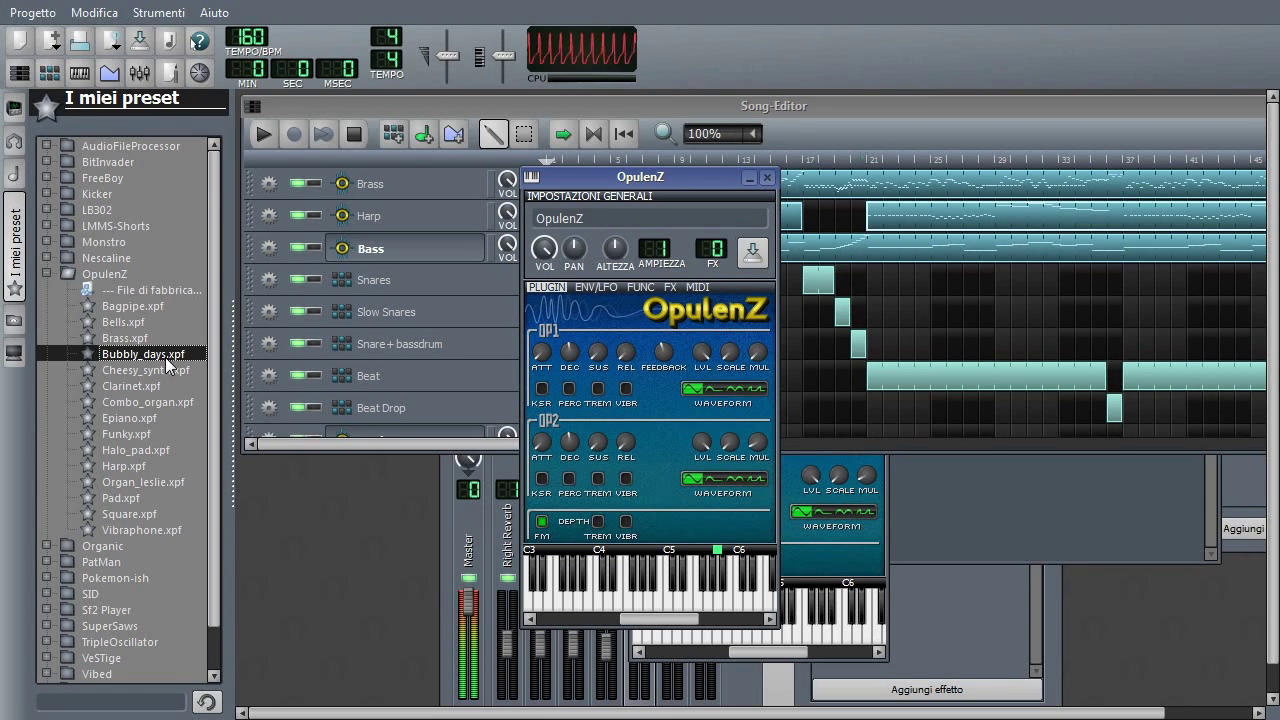
Audition the Combo_organ, Halo_pad, Epiano, Funky, Organ_leslie, Pad and Vibraphone presets of OpulenZ
{"action": "left_click", "coordinate": [147, 407]}
{"action": "left_click", "coordinate": [147, 451]}
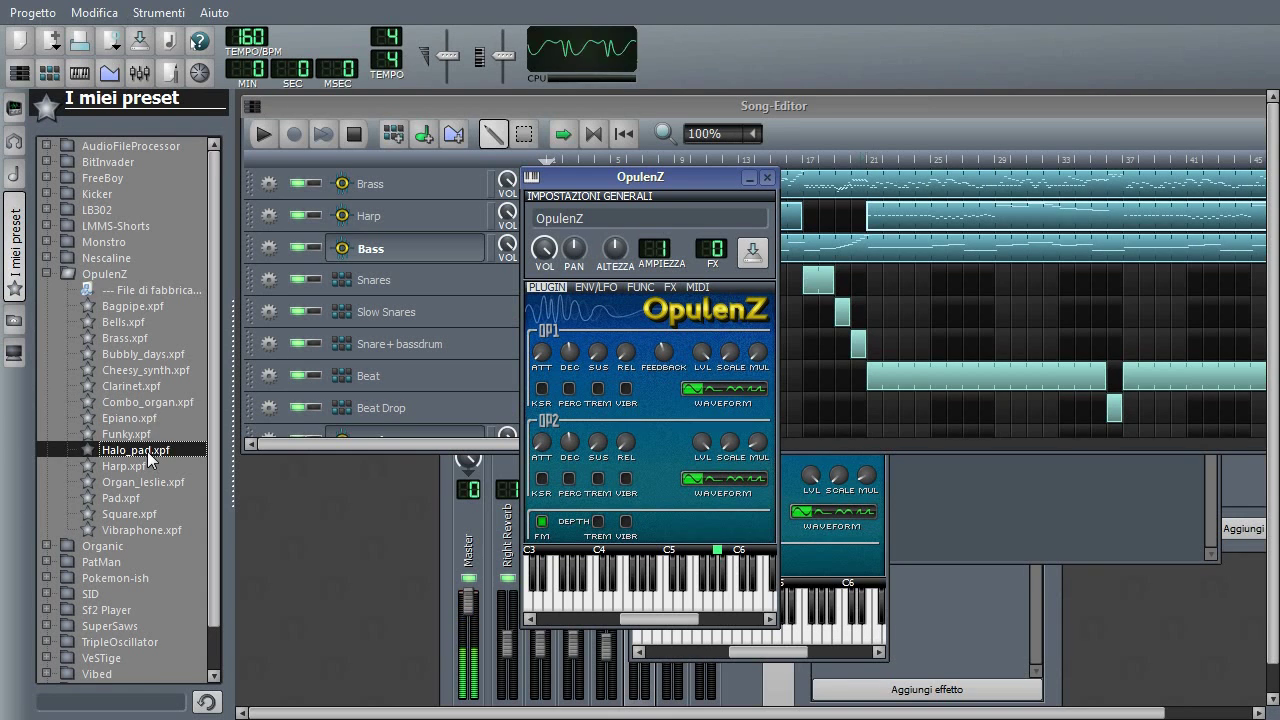
{"action": "left_click", "coordinate": [145, 420]}
{"action": "left_click", "coordinate": [145, 434]}
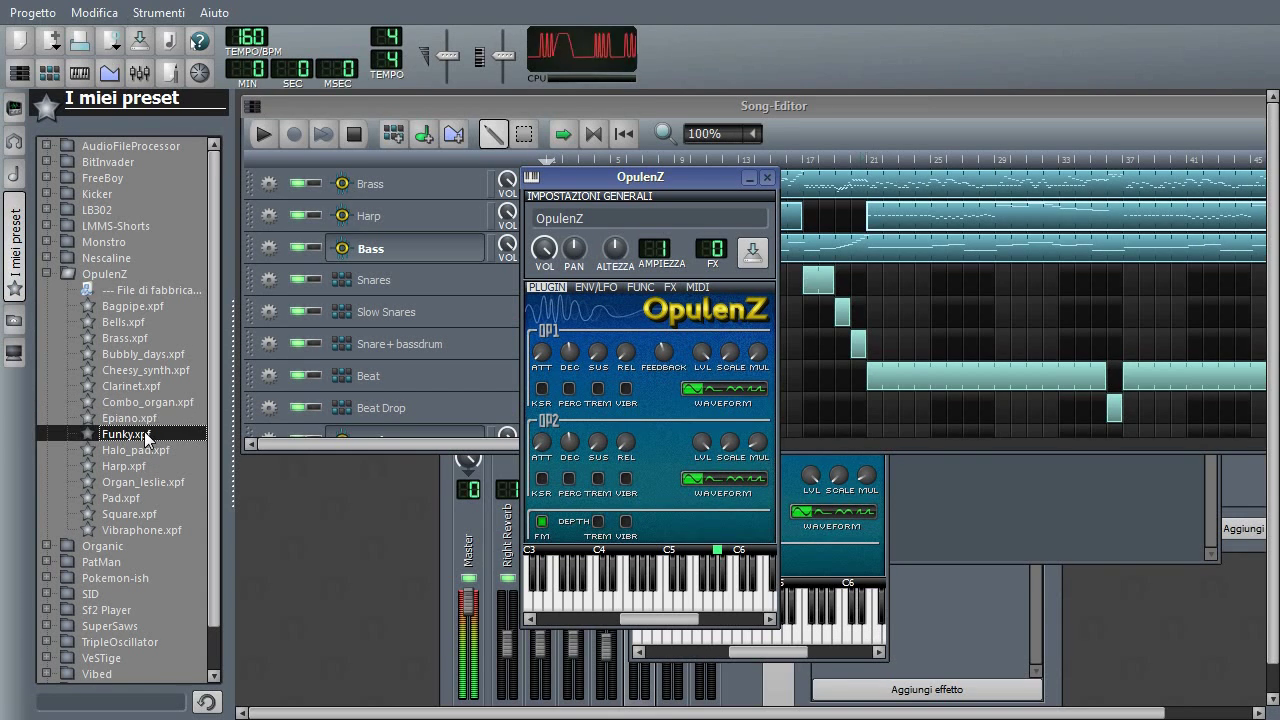
{"action": "left_click", "coordinate": [143, 486]}
{"action": "left_click", "coordinate": [141, 496]}
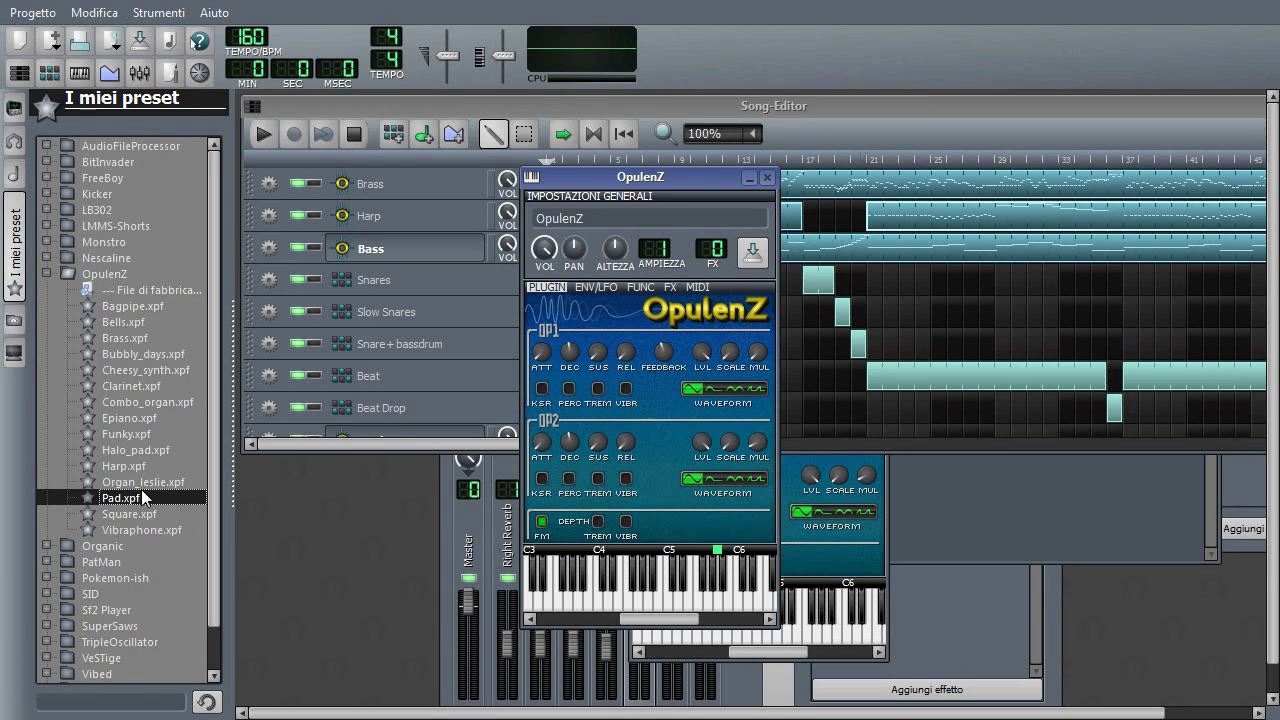
{"action": "left_click", "coordinate": [148, 527]}
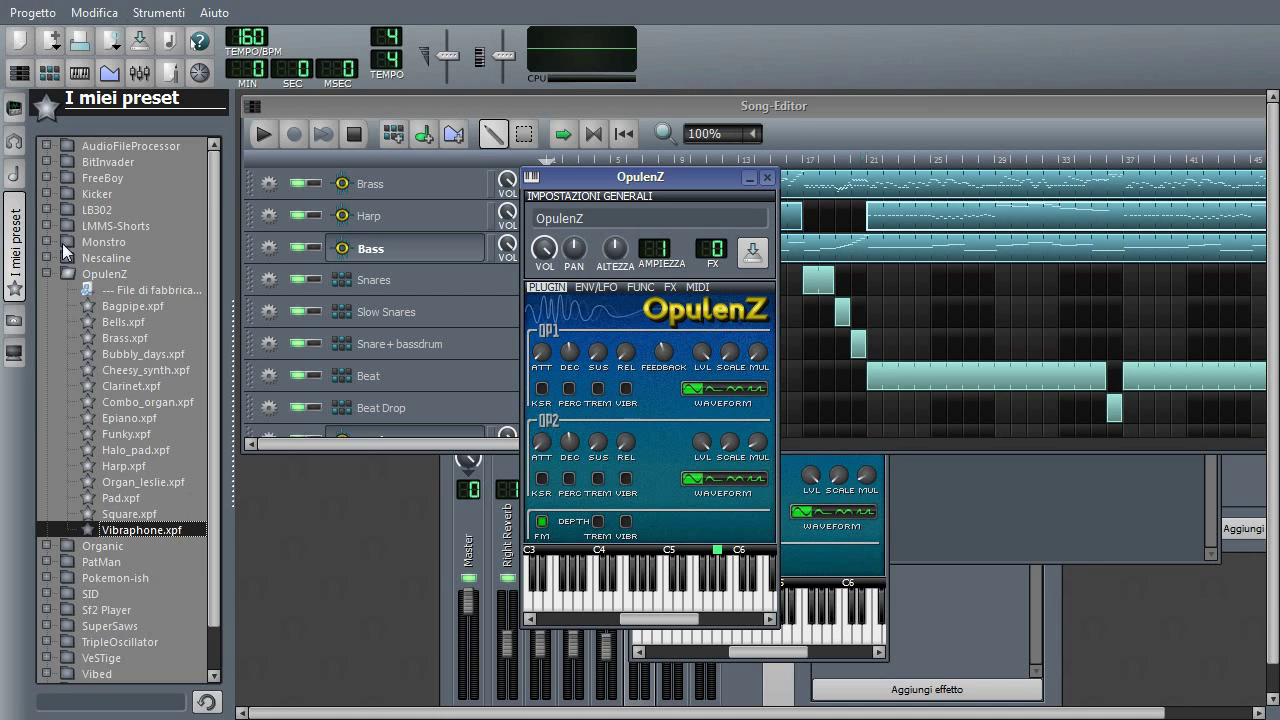
Return to the instrument plugin list, look at the Nescaline and Organic entries, and reposition the OpulenZ window
{"action": "left_click", "coordinate": [16, 120]}
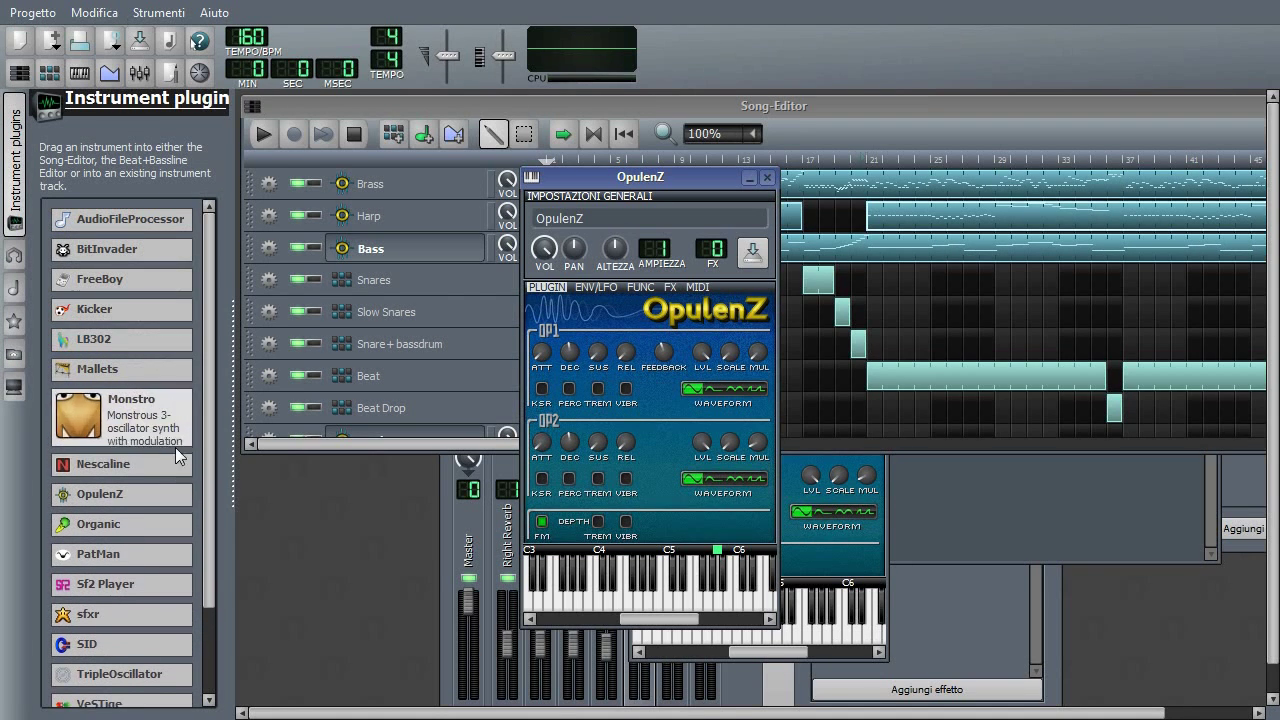
{"action": "mouse_move", "coordinate": [177, 463]}
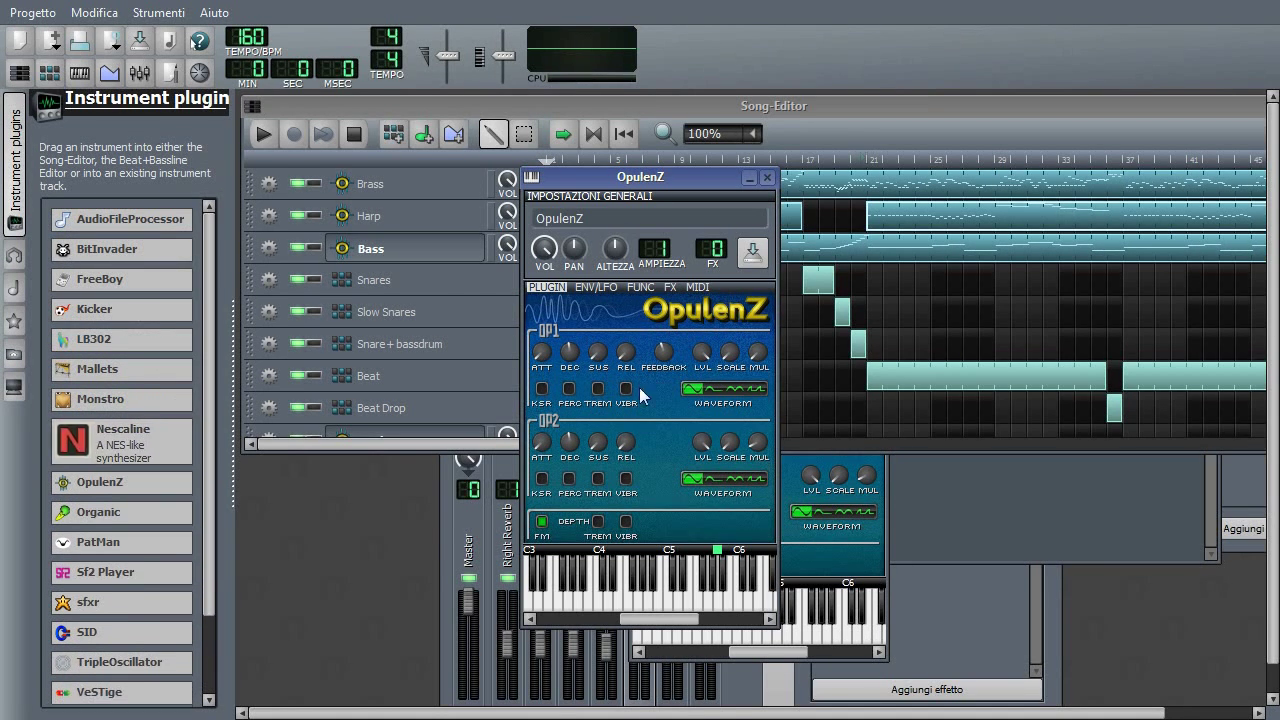
{"action": "left_click_drag", "start_coordinate": [640, 179], "coordinate": [651, 141]}
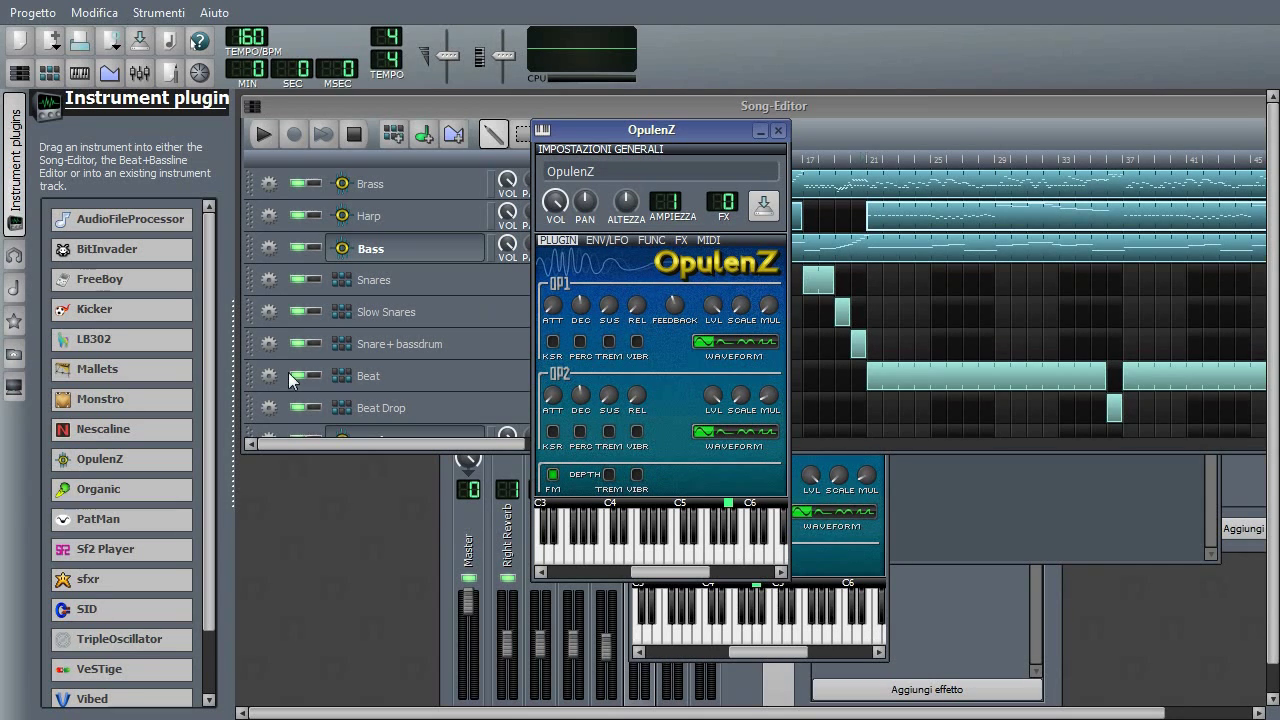
{"action": "scroll", "coordinate": [206, 400], "scroll_direction": "down", "scroll_amount": 1}
{"action": "mouse_move", "coordinate": [130, 450]}
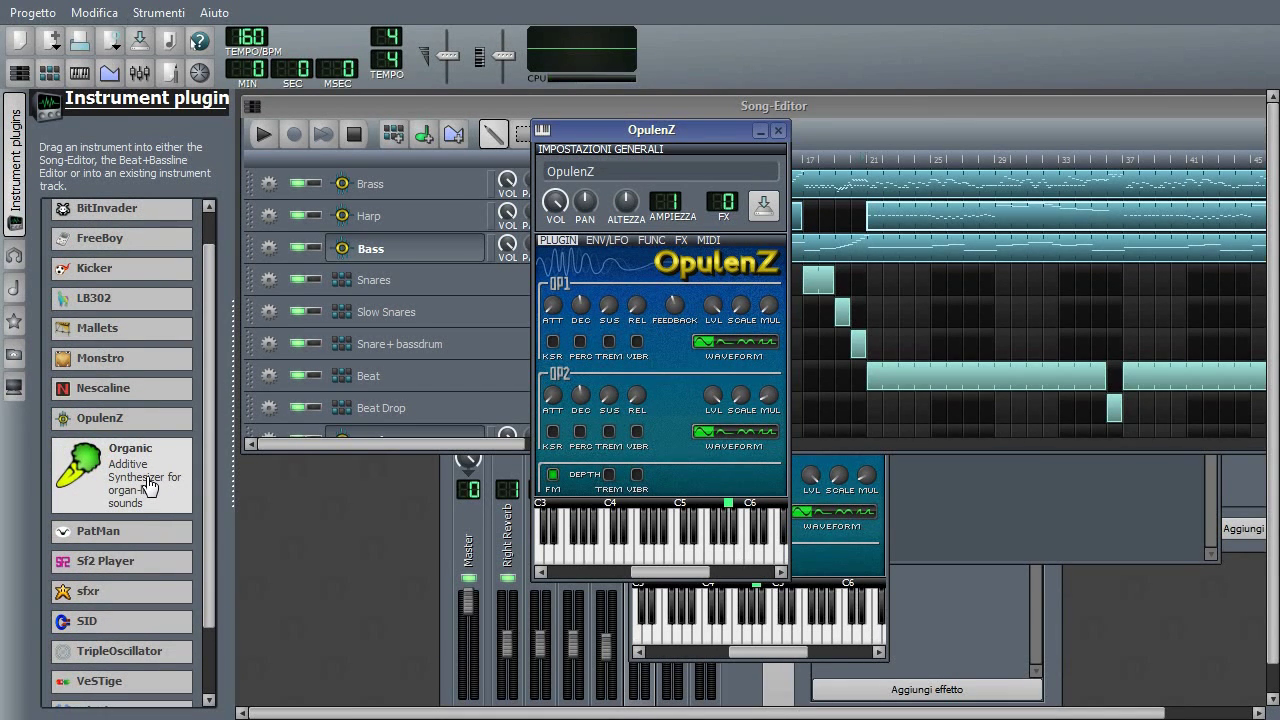
{"action": "left_click_drag", "start_coordinate": [705, 130], "coordinate": [703, 187]}
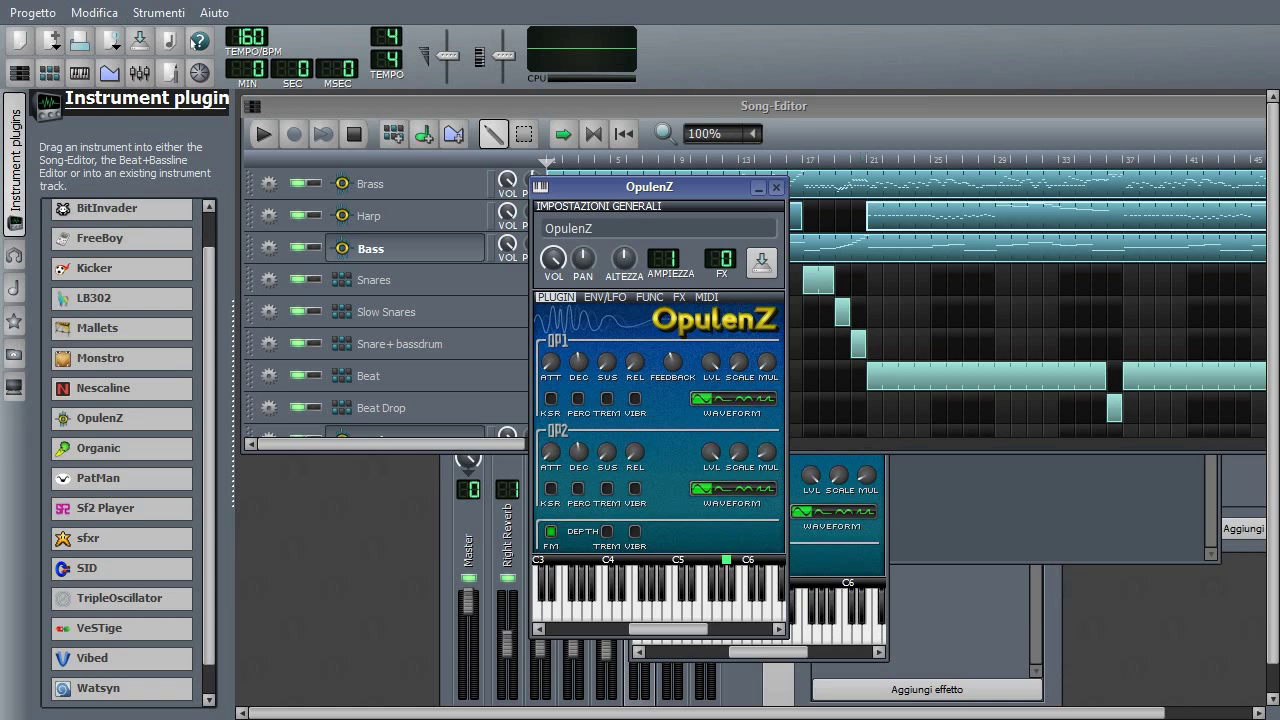
{"action": "key", "text": "alt+Tab"}
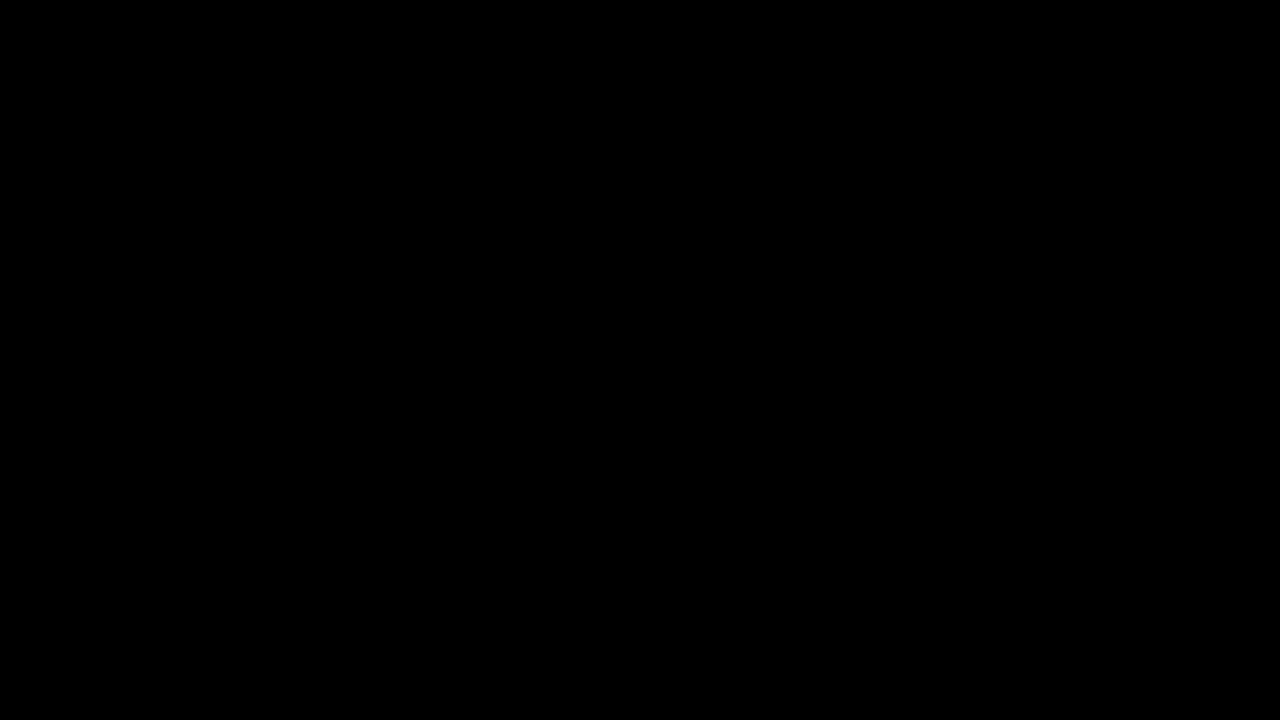